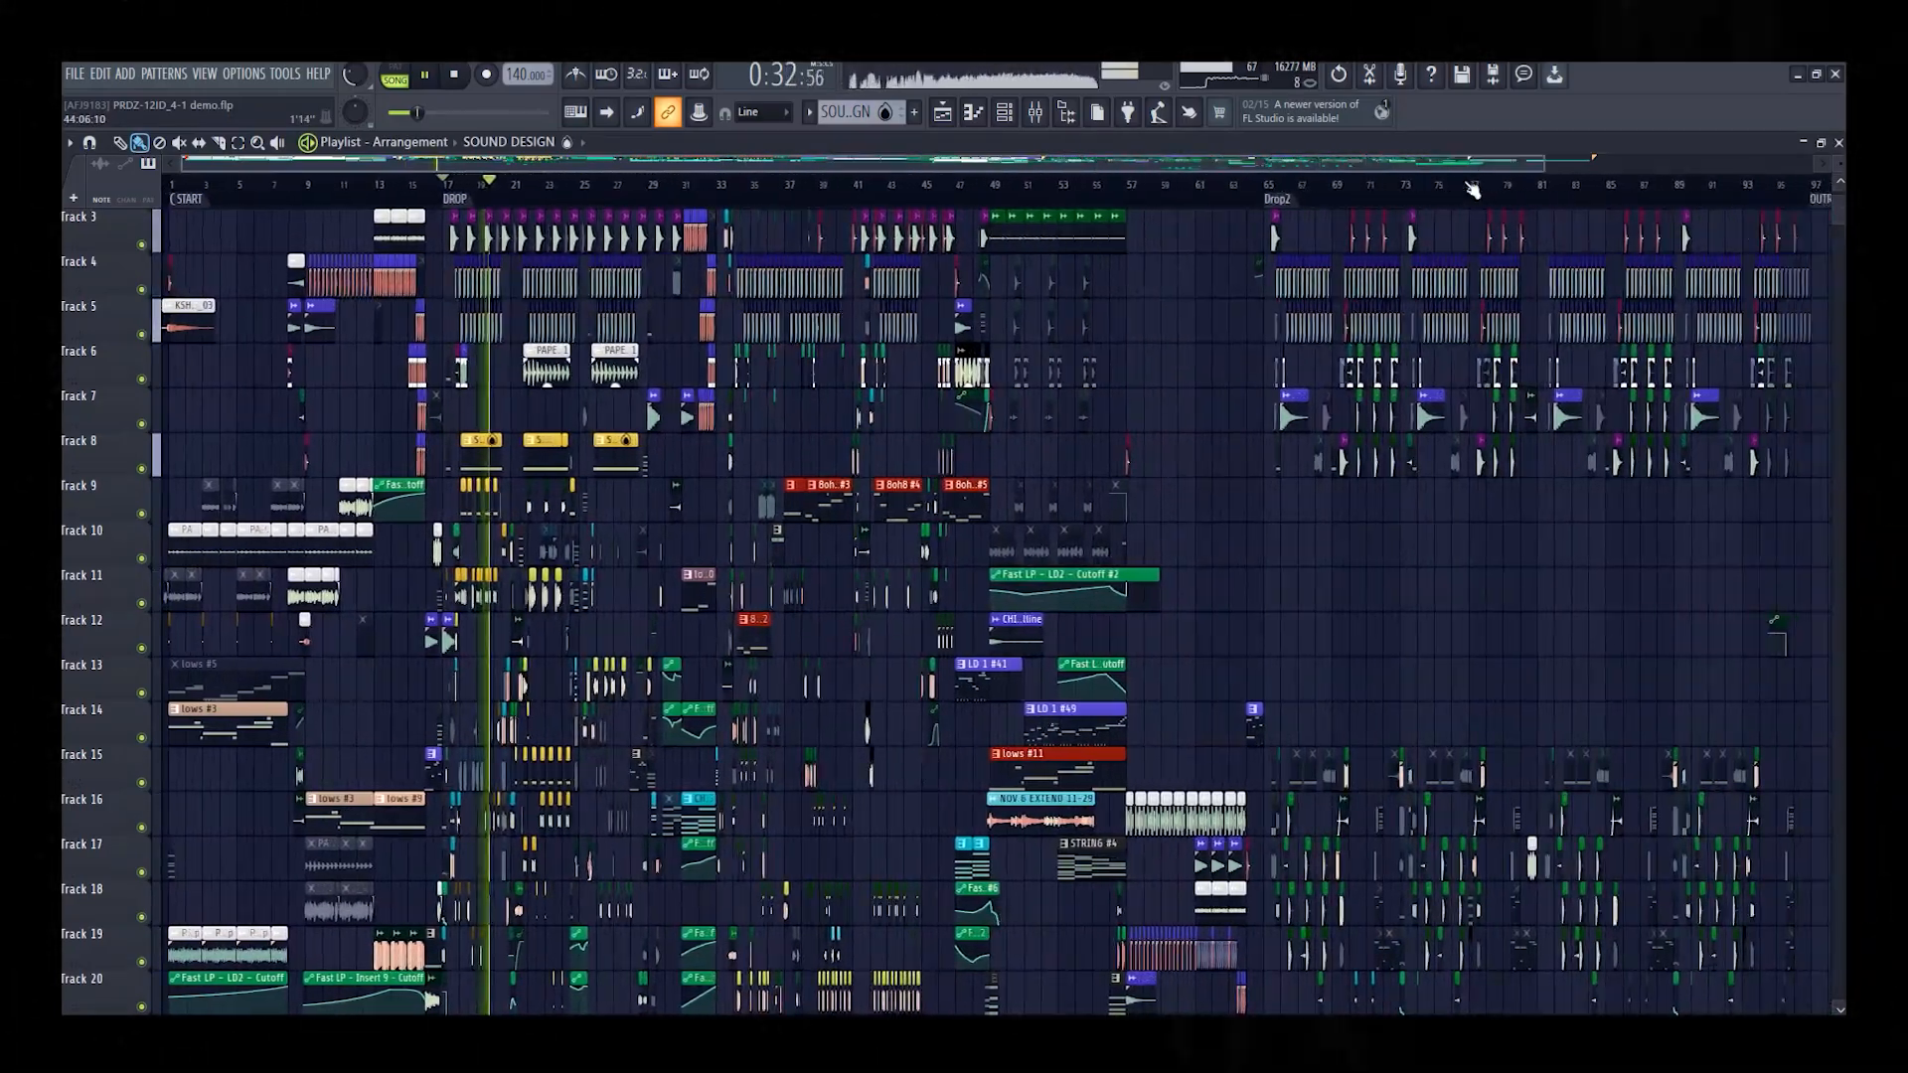
Survey the playlist arrangement's tracks and play the sound design section on track 12
{"action": "scroll", "coordinate": [1471, 192], "scroll_direction": "down", "scroll_amount": 3}
{"action": "scroll", "coordinate": [1426, 417], "scroll_direction": "down", "scroll_amount": 6}
{"action": "scroll", "coordinate": [1383, 432], "scroll_direction": "down", "scroll_amount": 15}
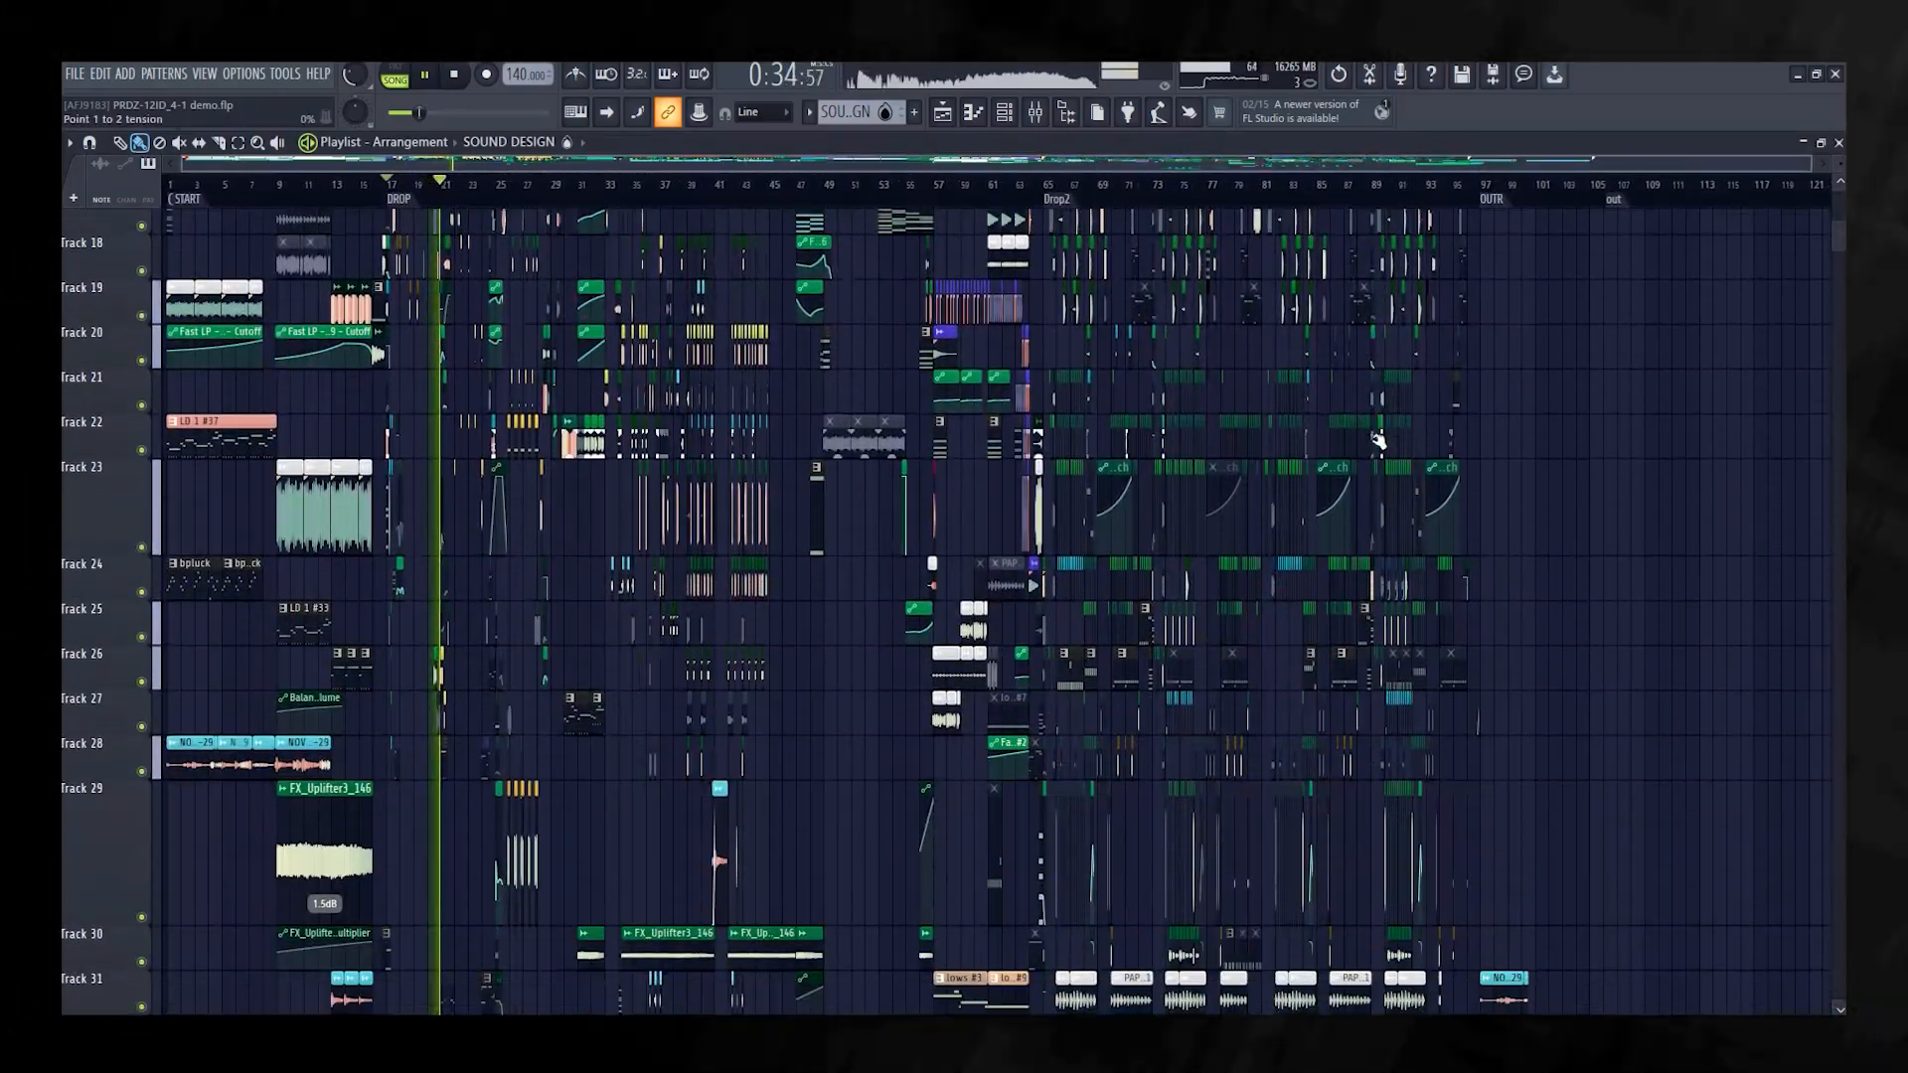
{"action": "scroll", "coordinate": [1380, 450], "scroll_direction": "down", "scroll_amount": 5}
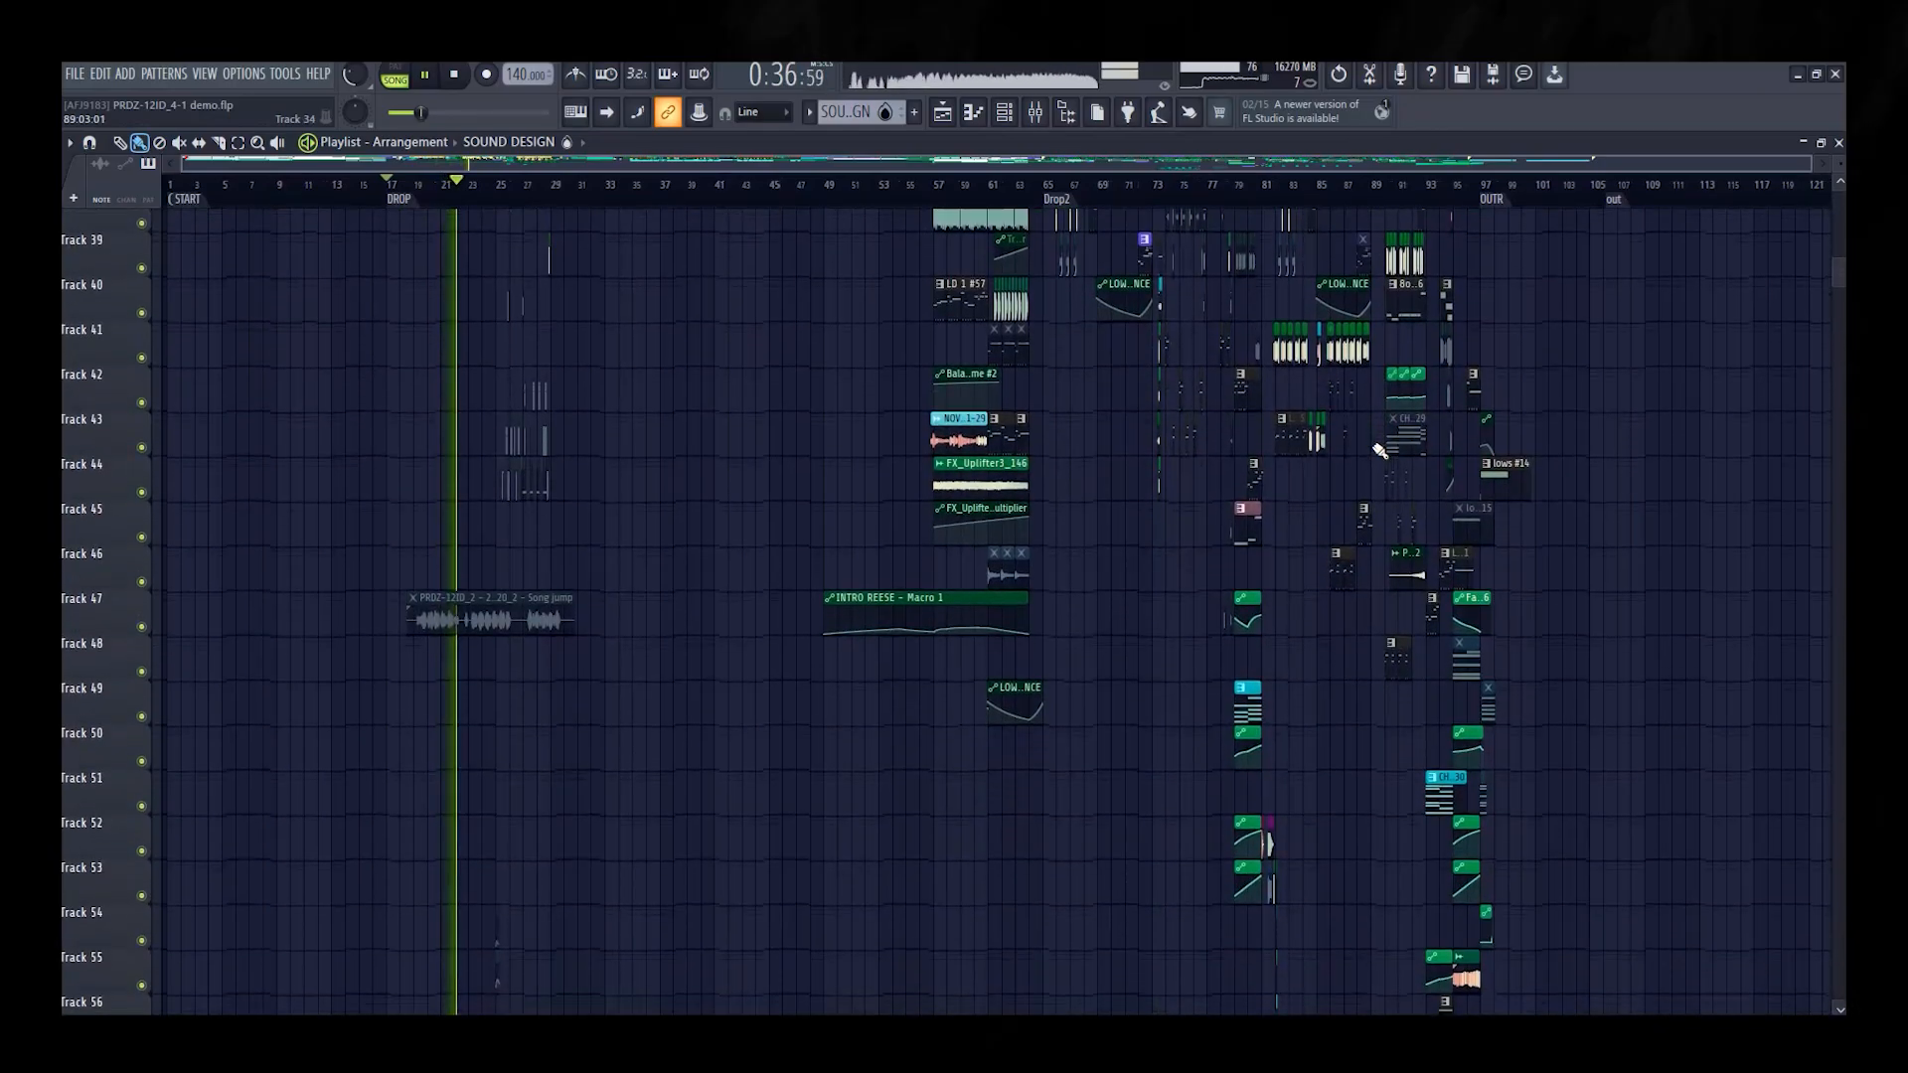
{"action": "scroll", "coordinate": [1379, 450], "scroll_direction": "up", "scroll_amount": 20}
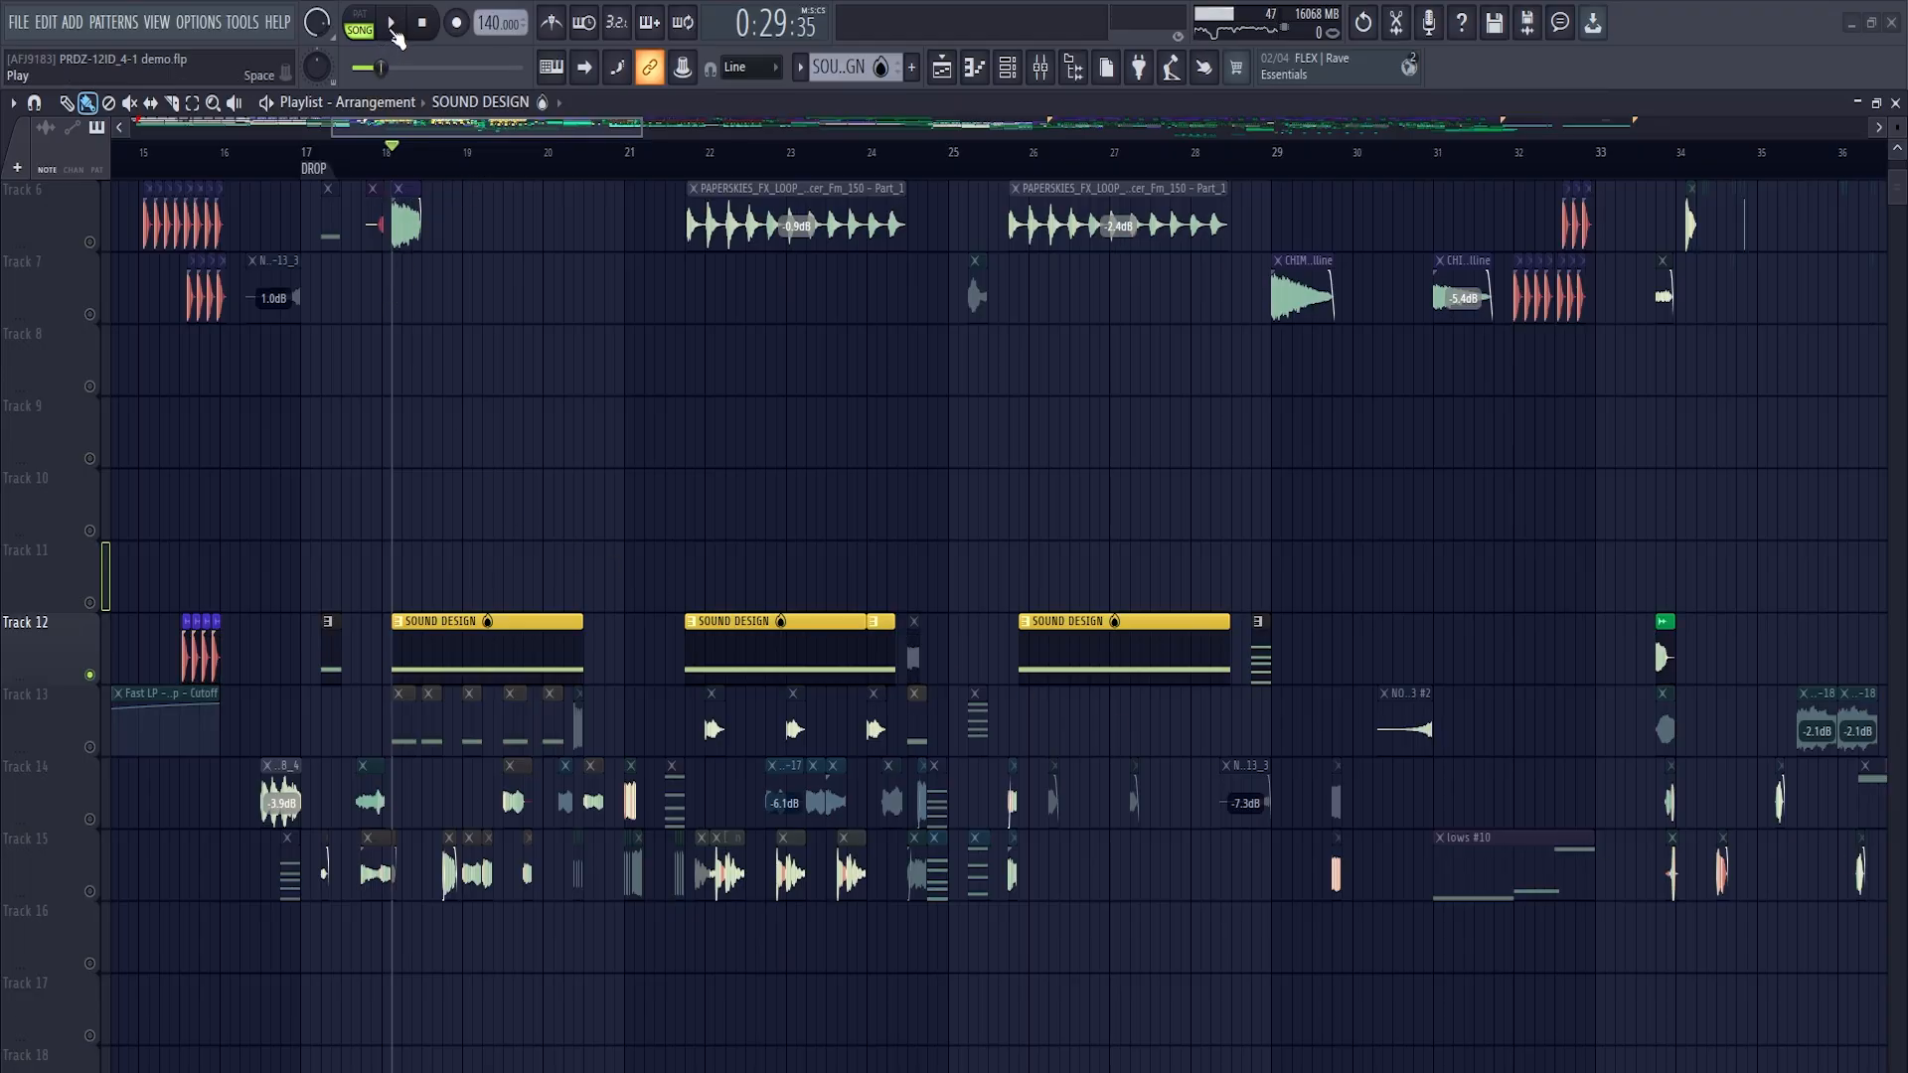
{"action": "left_click", "coordinate": [393, 25]}
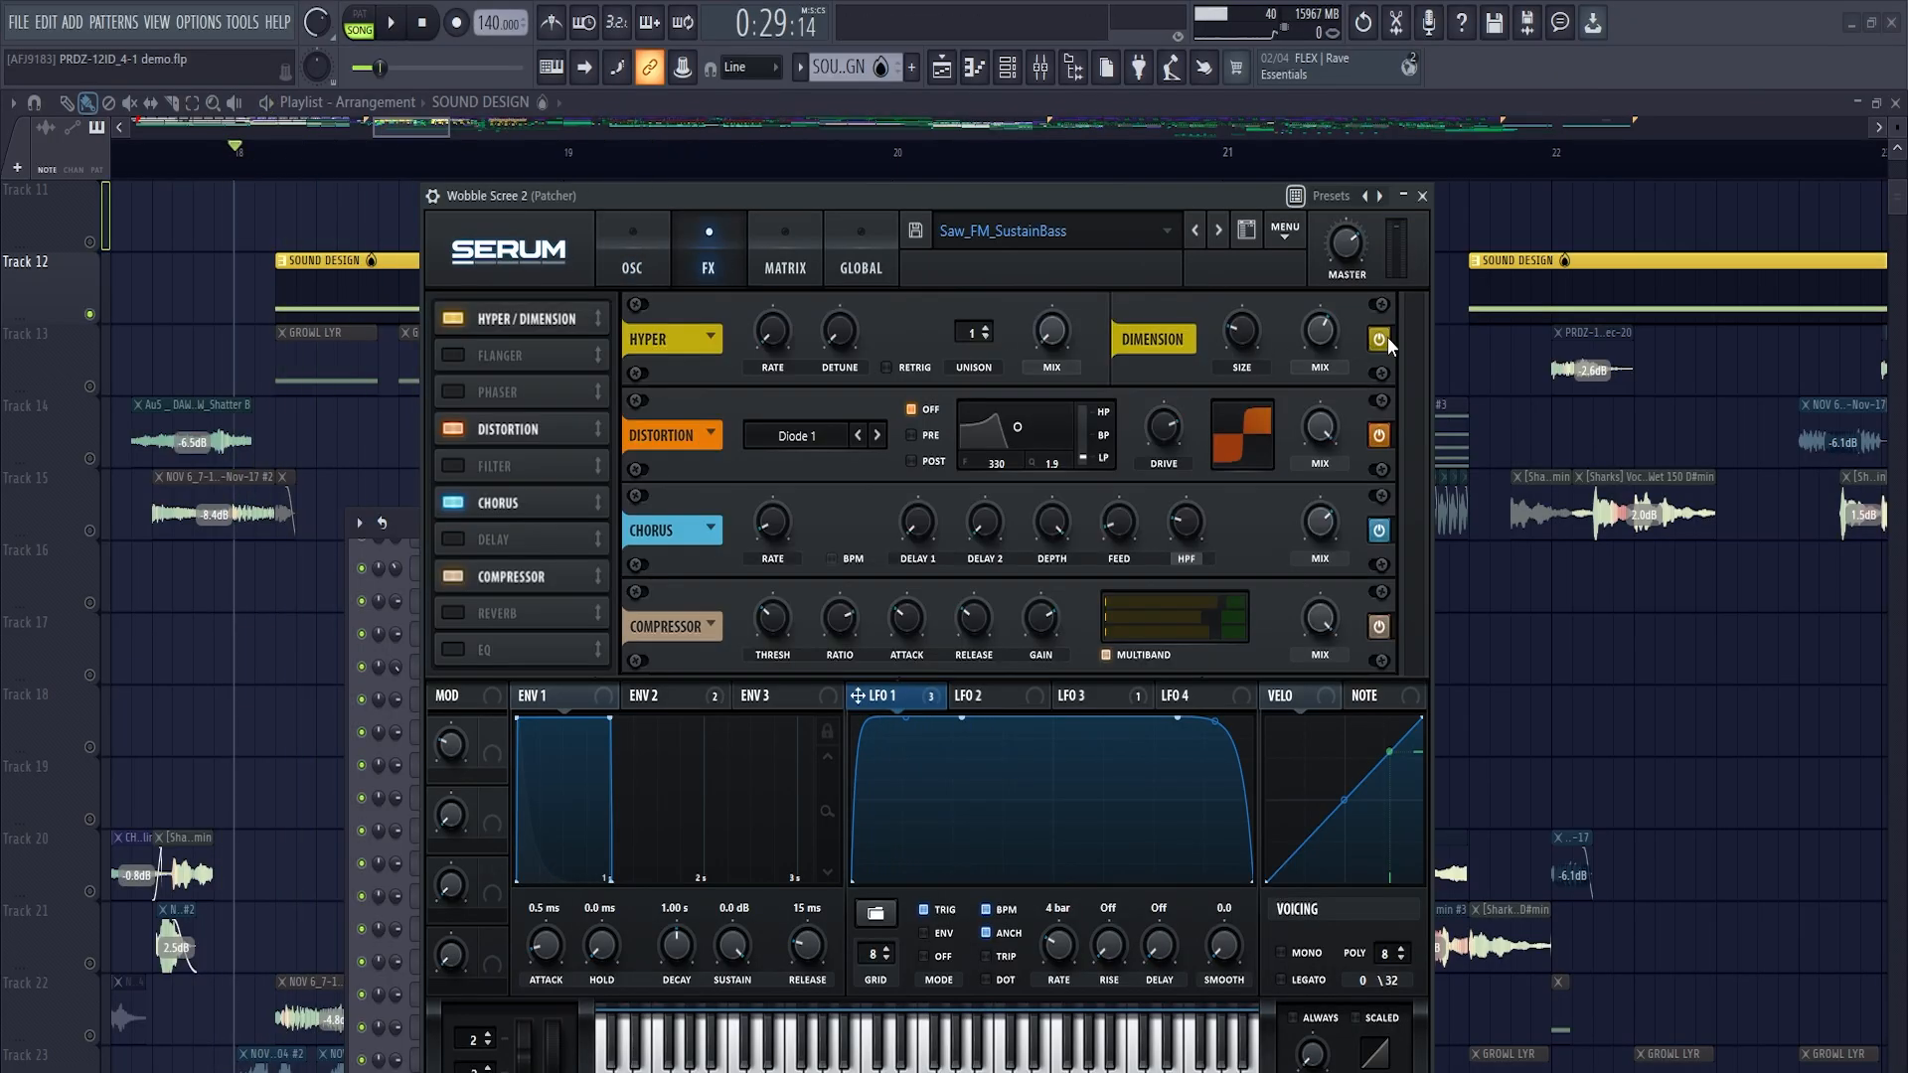
Bypass Serum's Hyper/Dimension, Distortion, Chorus and Compressor modules and play the bass dry
{"action": "left_click", "coordinate": [1386, 338]}
{"action": "left_click", "coordinate": [1379, 436]}
{"action": "left_click", "coordinate": [1379, 532]}
{"action": "left_click", "coordinate": [1378, 633]}
{"action": "key", "text": "space"}
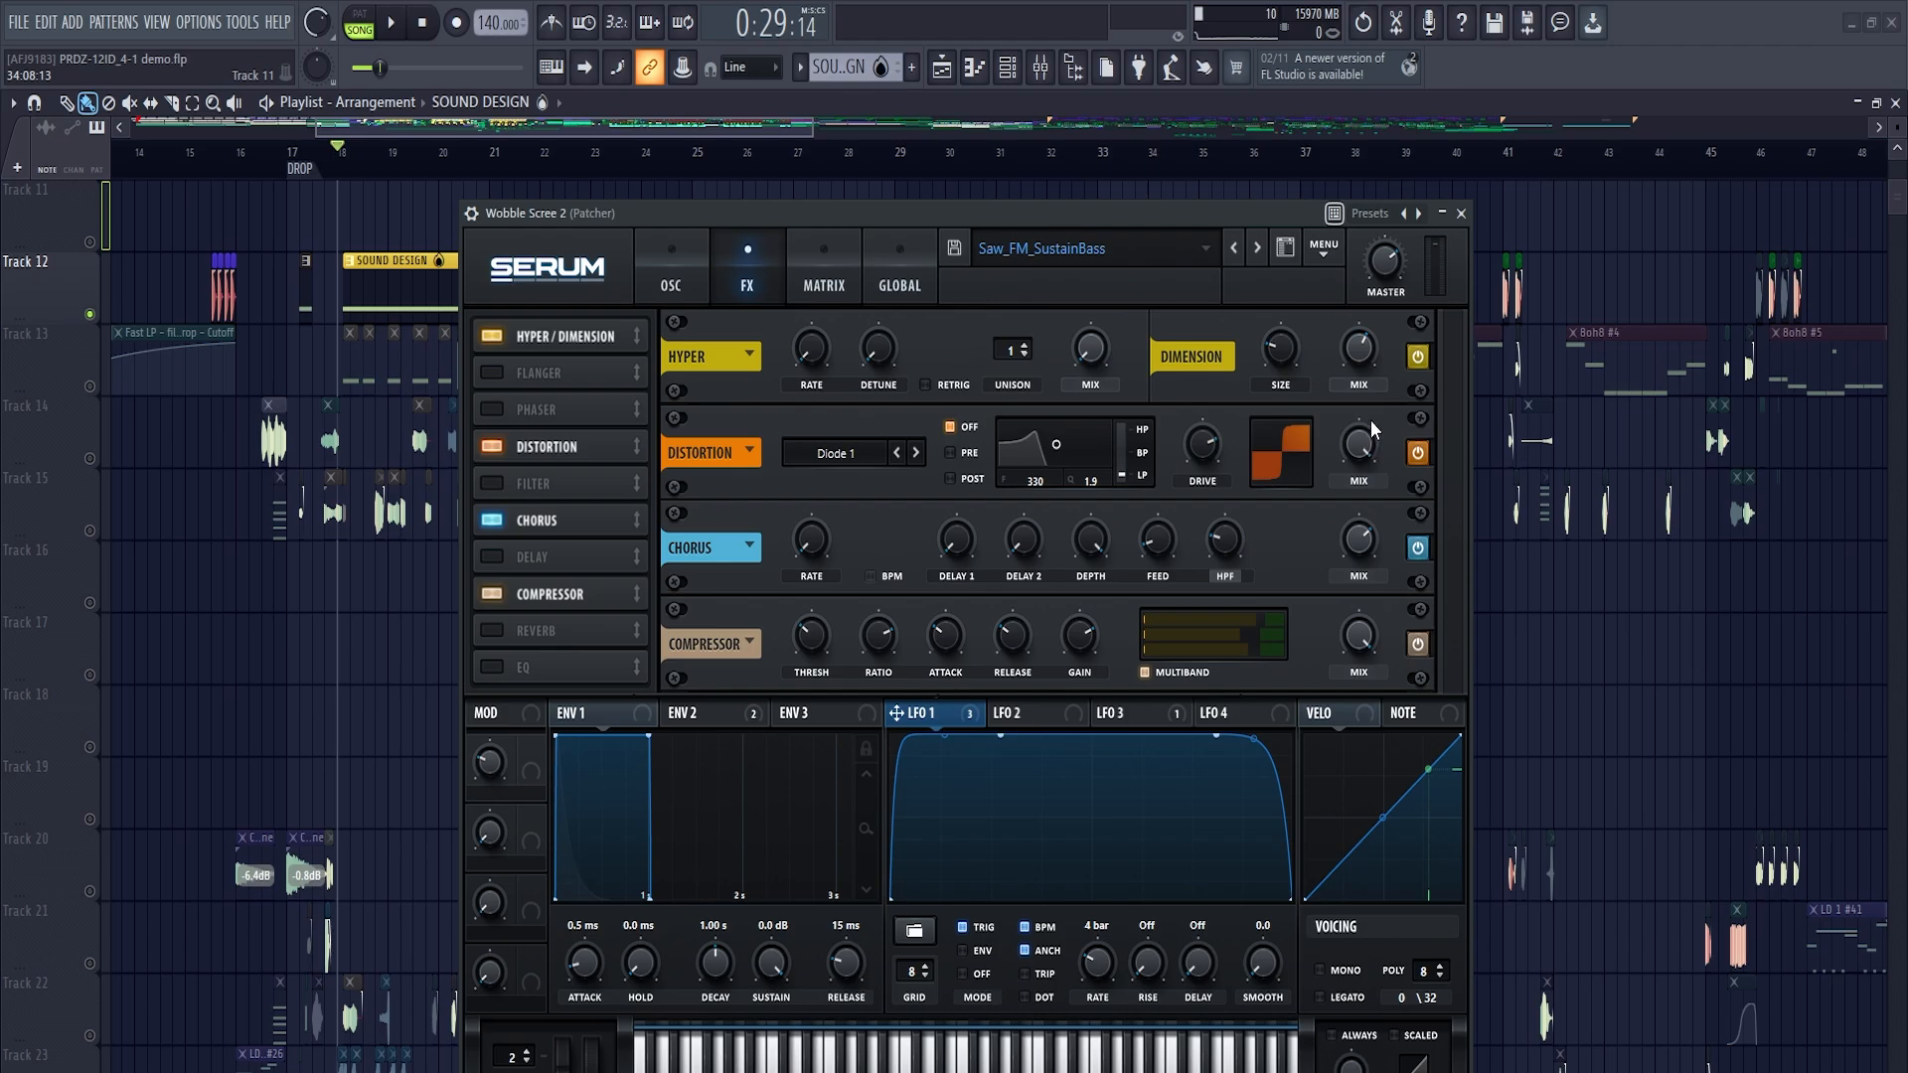
Bypass the Distortion and multiband Compressor modules, and switch both back on
{"action": "left_click", "coordinate": [1418, 453]}
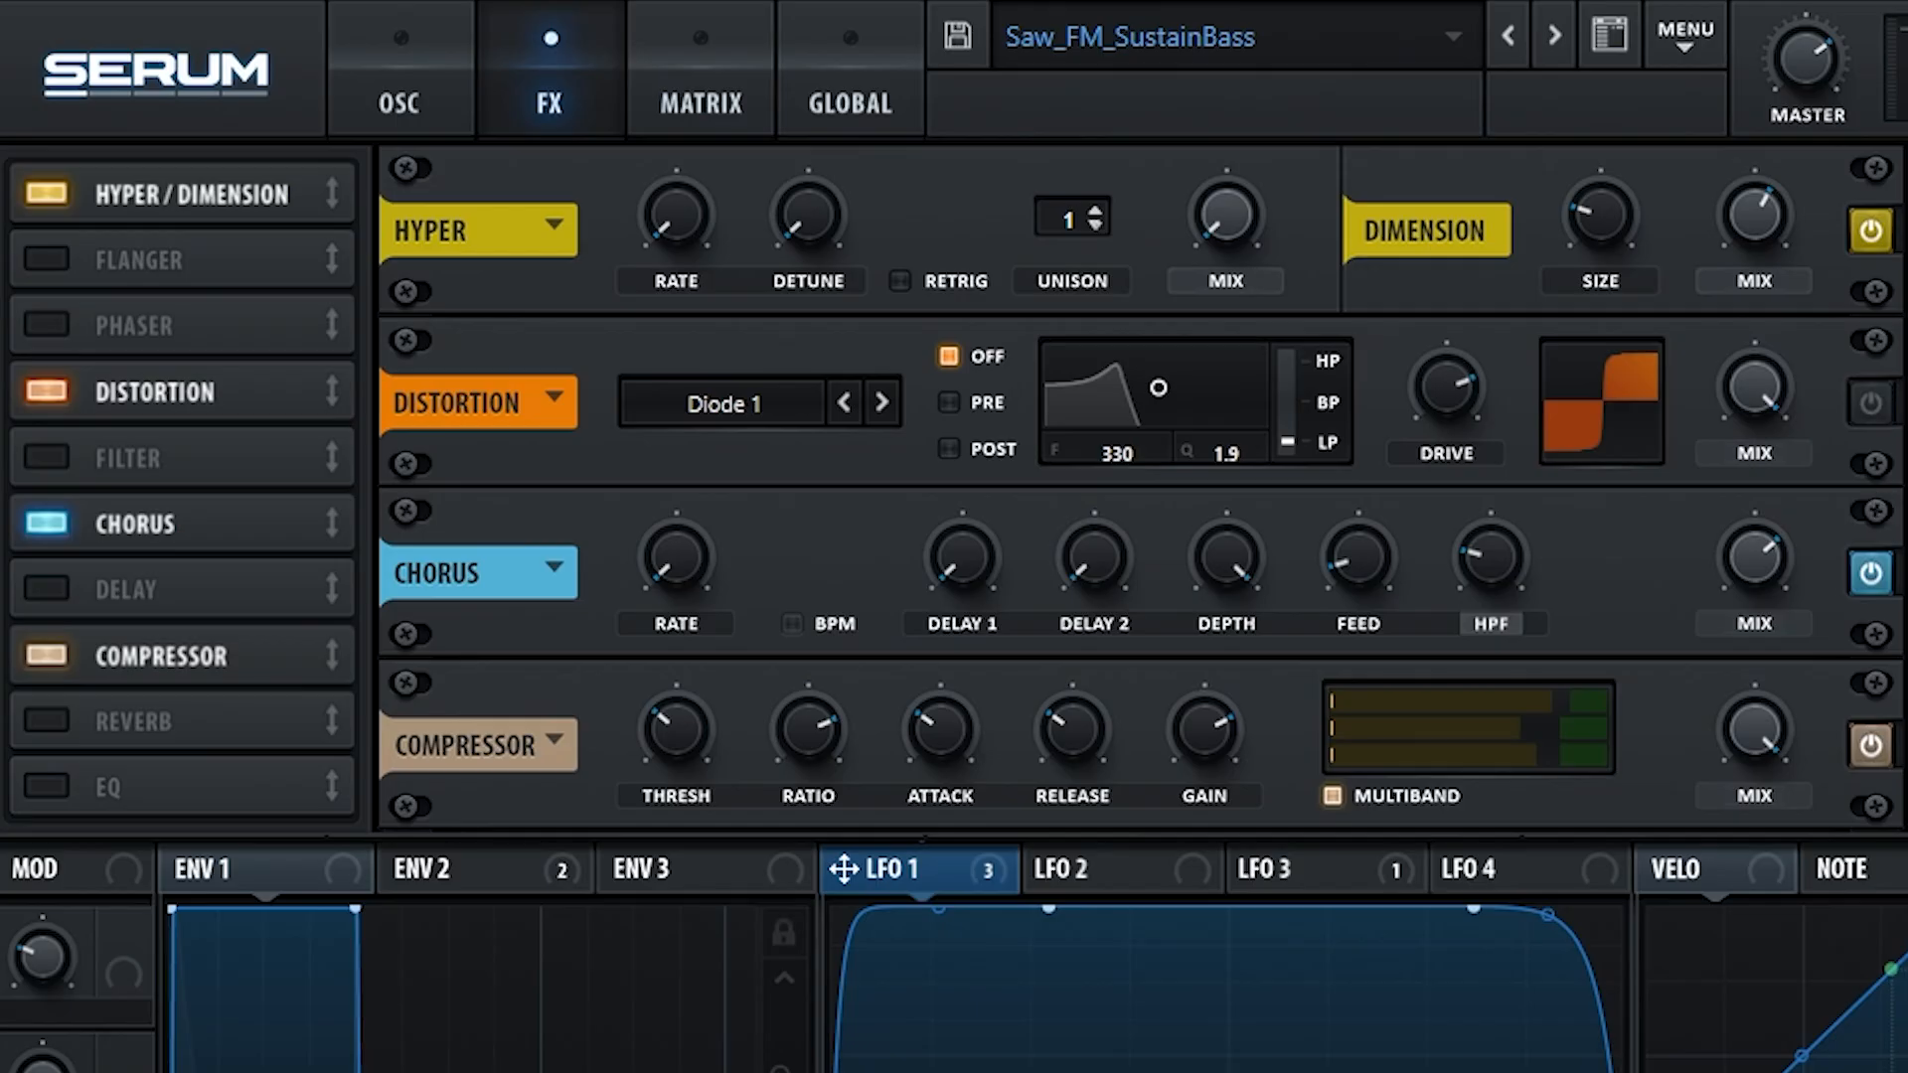
{"action": "left_click", "coordinate": [1870, 747]}
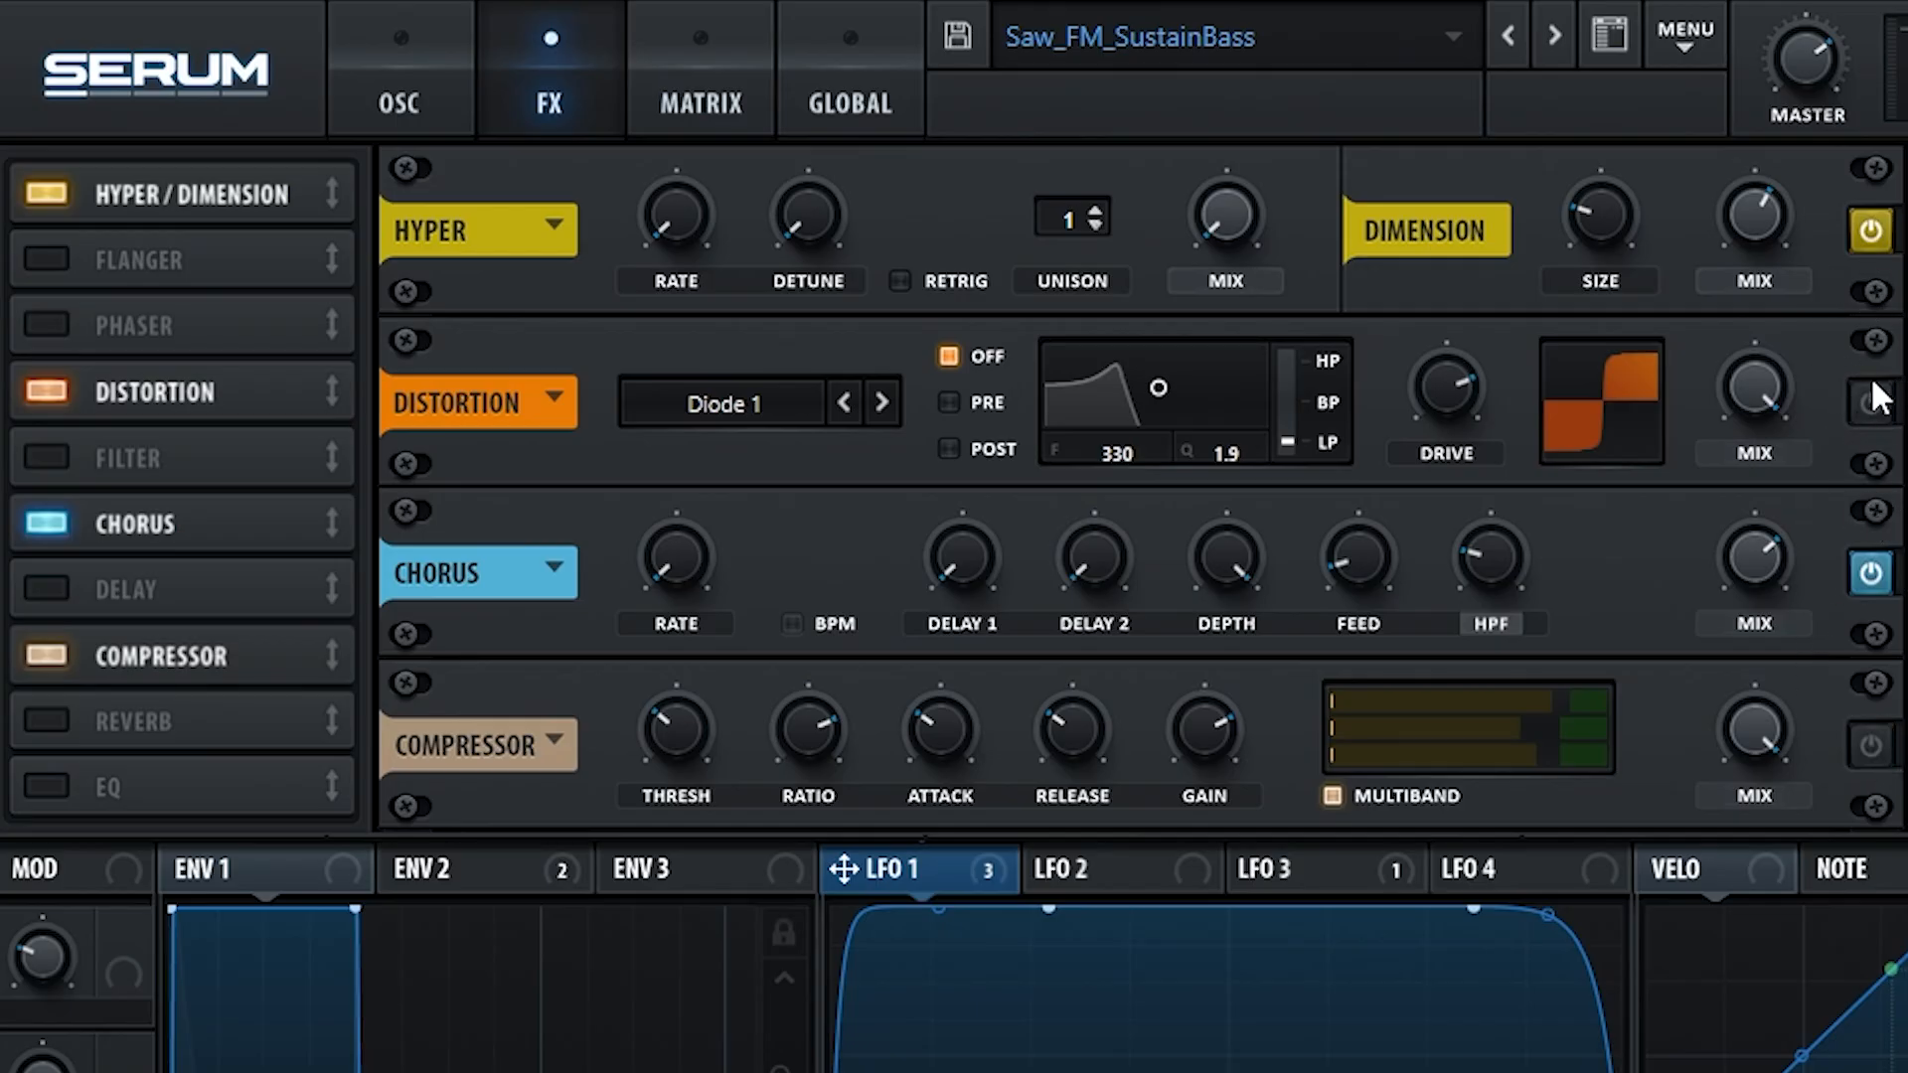
{"action": "left_click", "coordinate": [1873, 404]}
{"action": "left_click", "coordinate": [1876, 750]}
Bypass the Chorus and Hyper/Dimension modules for comparison, and re-enable both
{"action": "left_click", "coordinate": [1870, 573]}
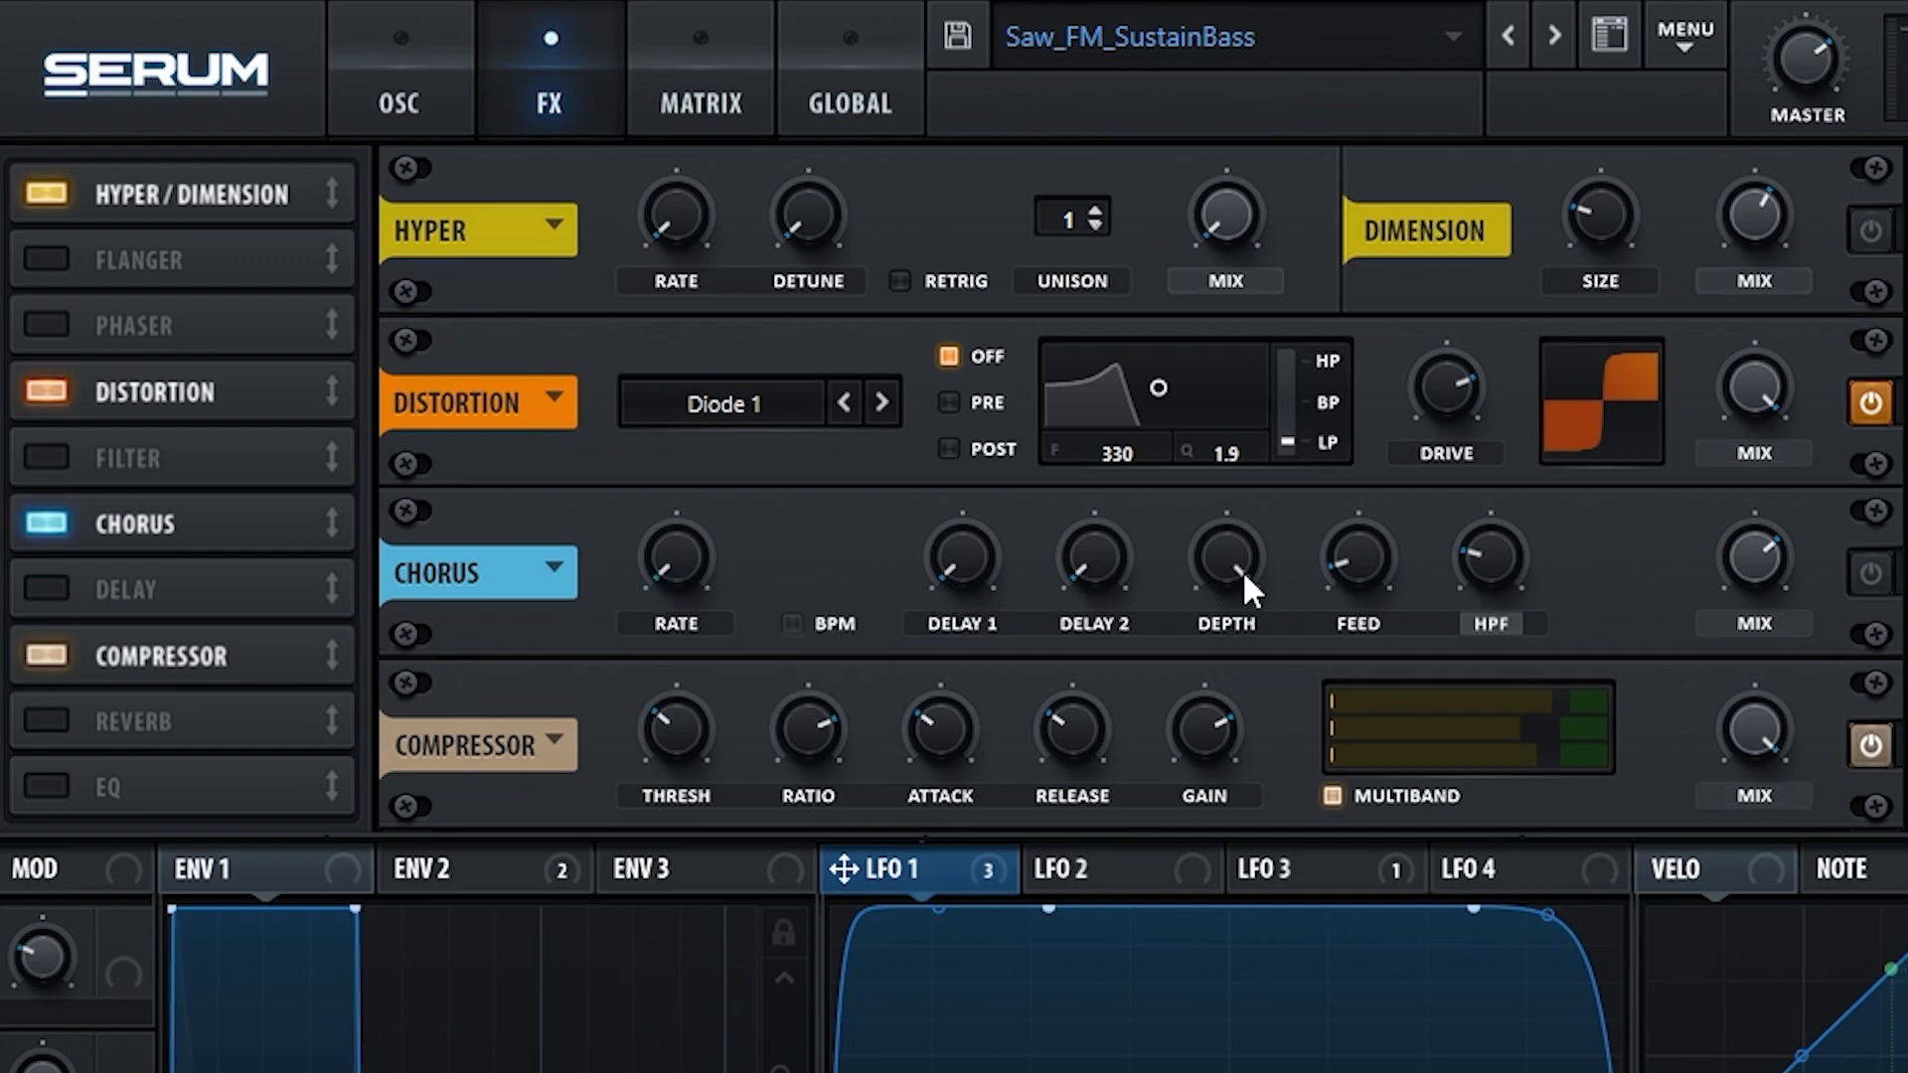
{"action": "mouse_move", "coordinate": [1488, 568]}
{"action": "mouse_move", "coordinate": [1751, 562]}
{"action": "left_click", "coordinate": [1878, 234]}
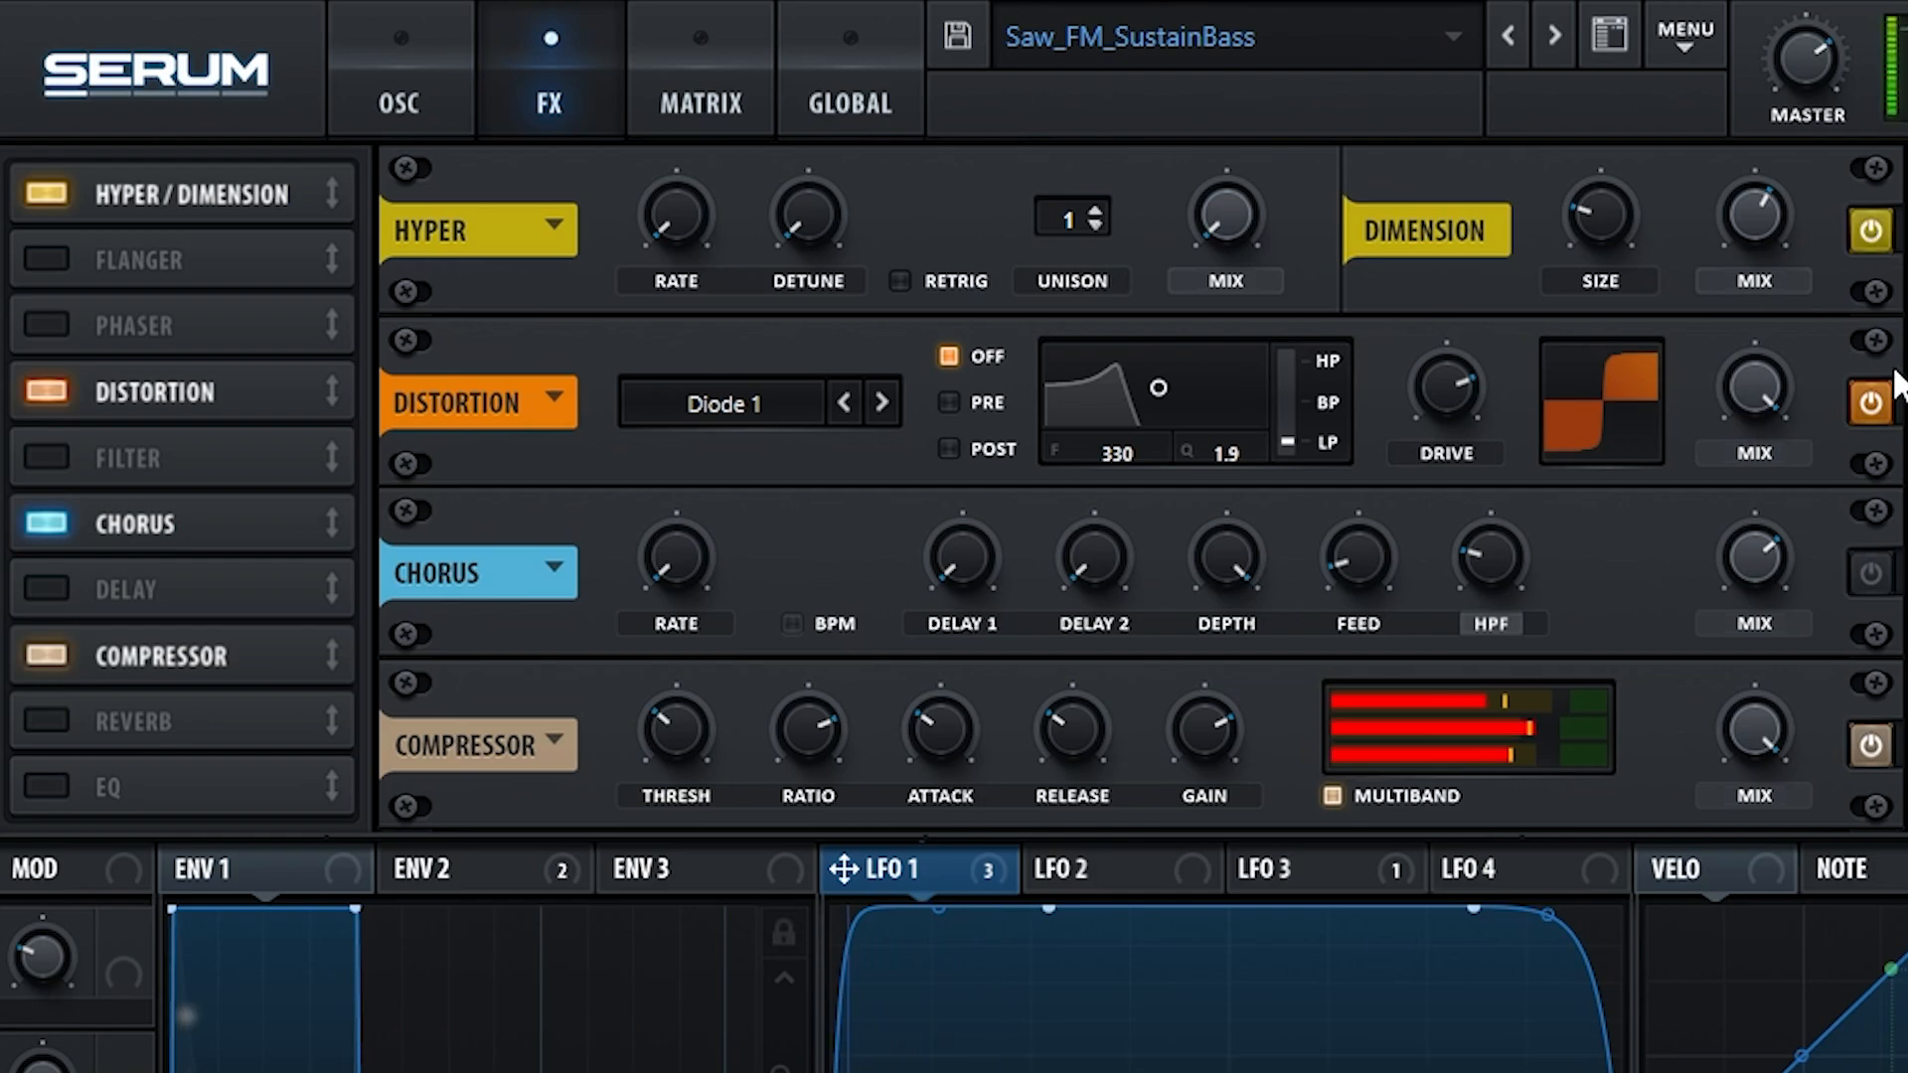
{"action": "left_click", "coordinate": [1870, 571]}
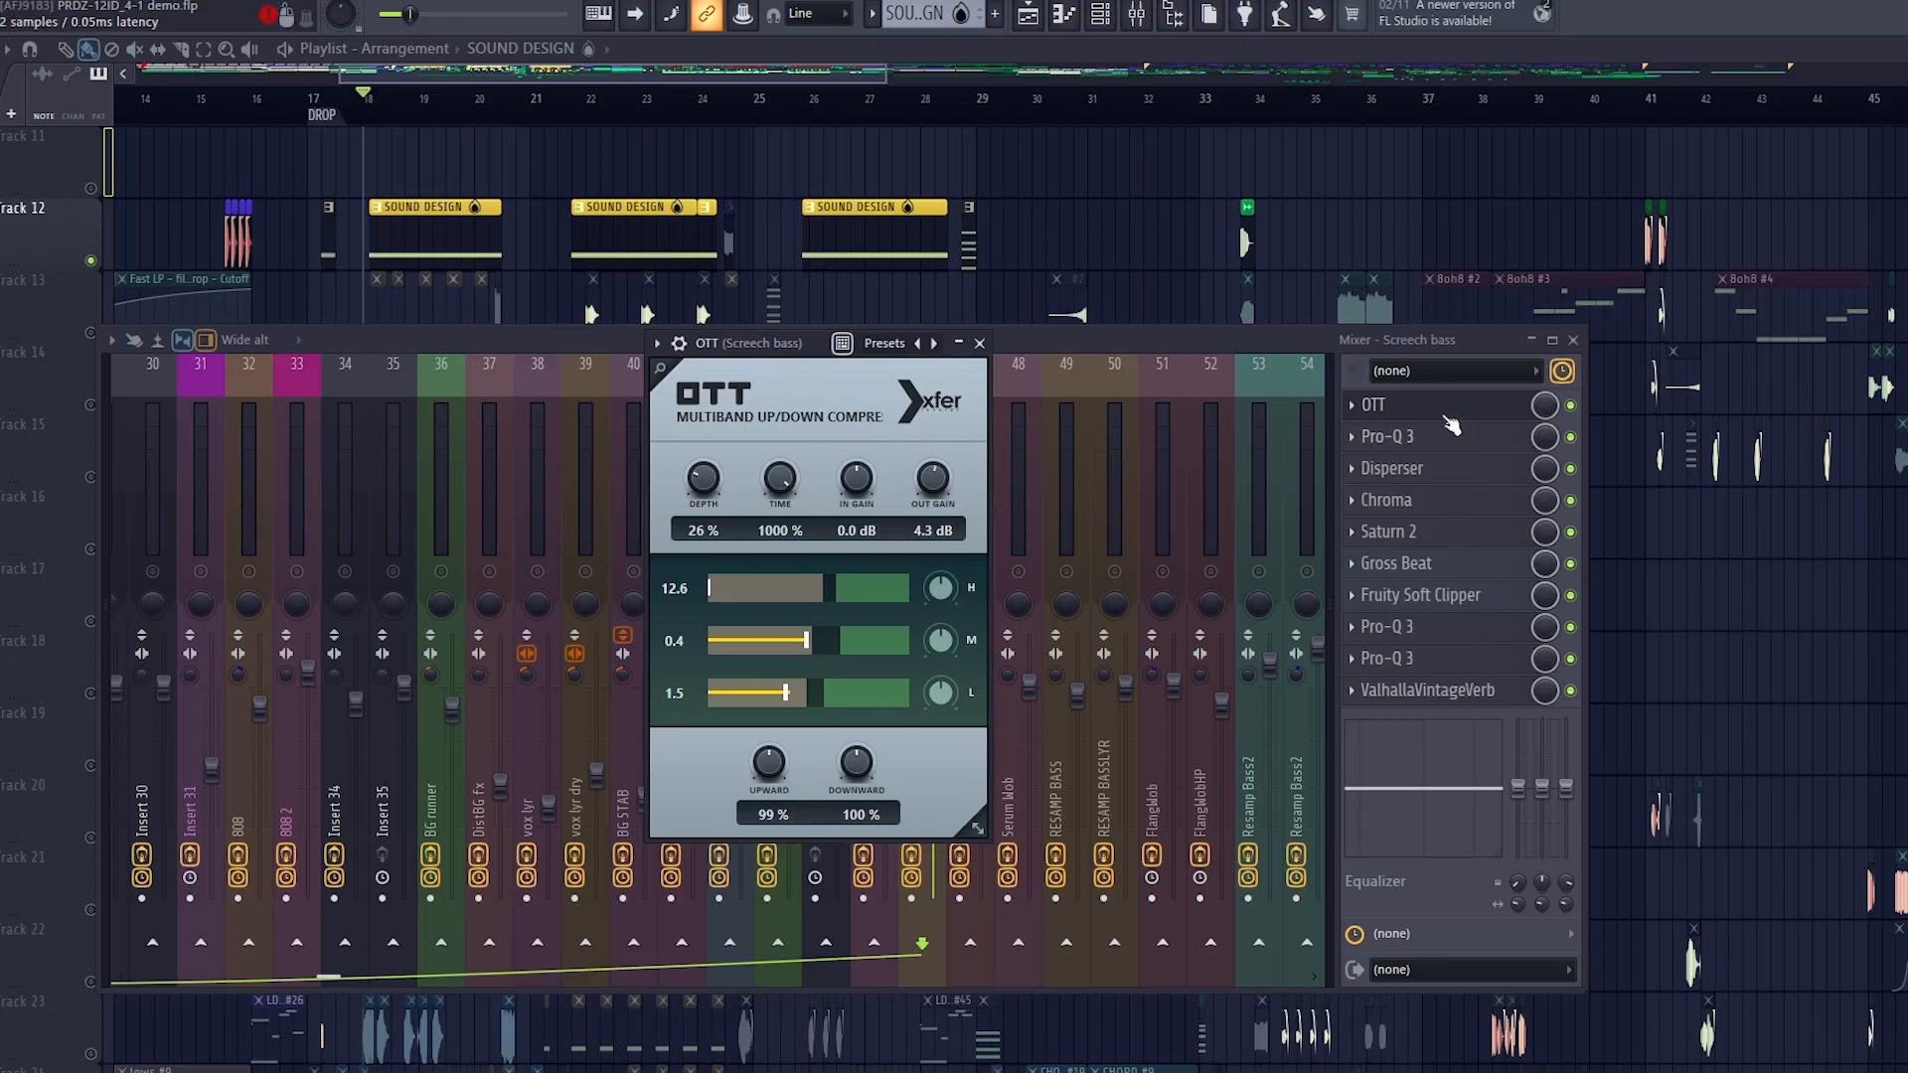
Review the OTT, first Pro-Q 3, Chroma and Saturn 2 settings on the Screech bass mixer track
{"action": "left_click", "coordinate": [1441, 412]}
{"action": "left_click", "coordinate": [1439, 447]}
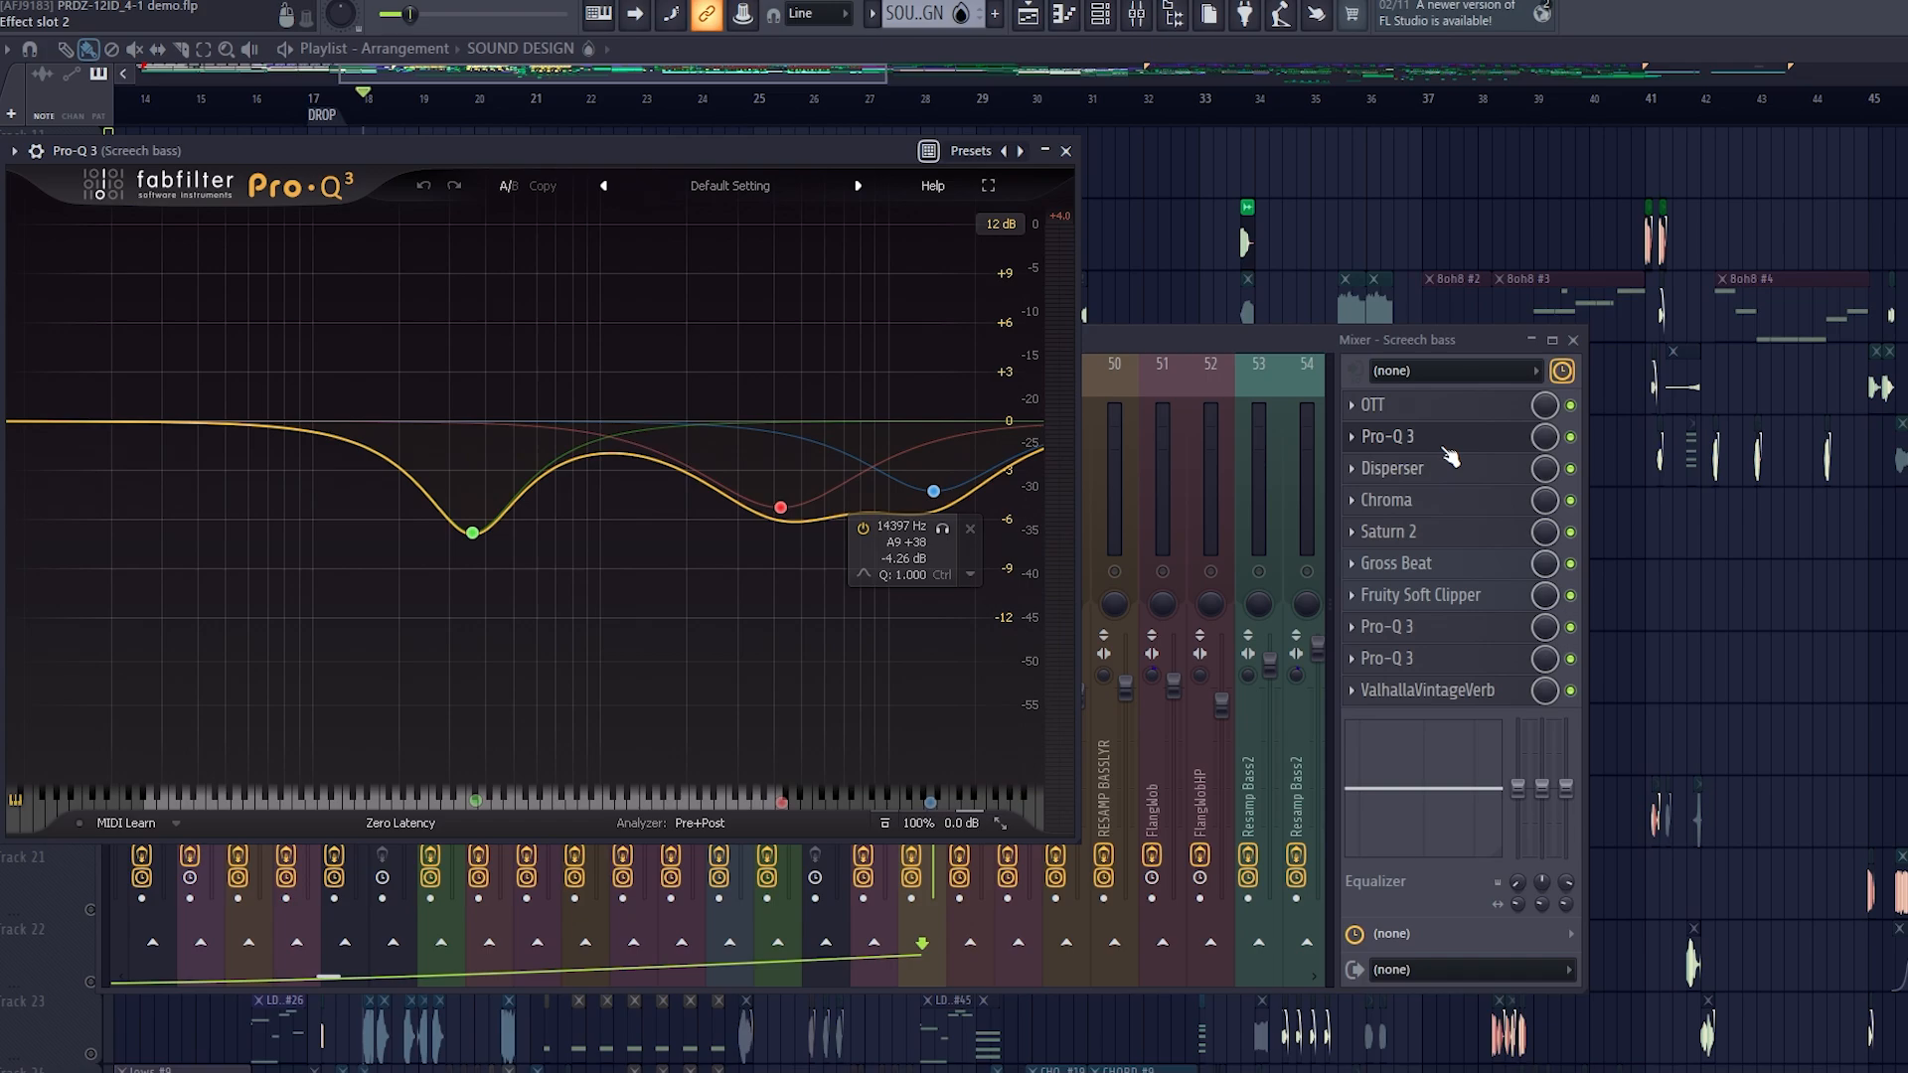
{"action": "left_click", "coordinate": [1443, 500]}
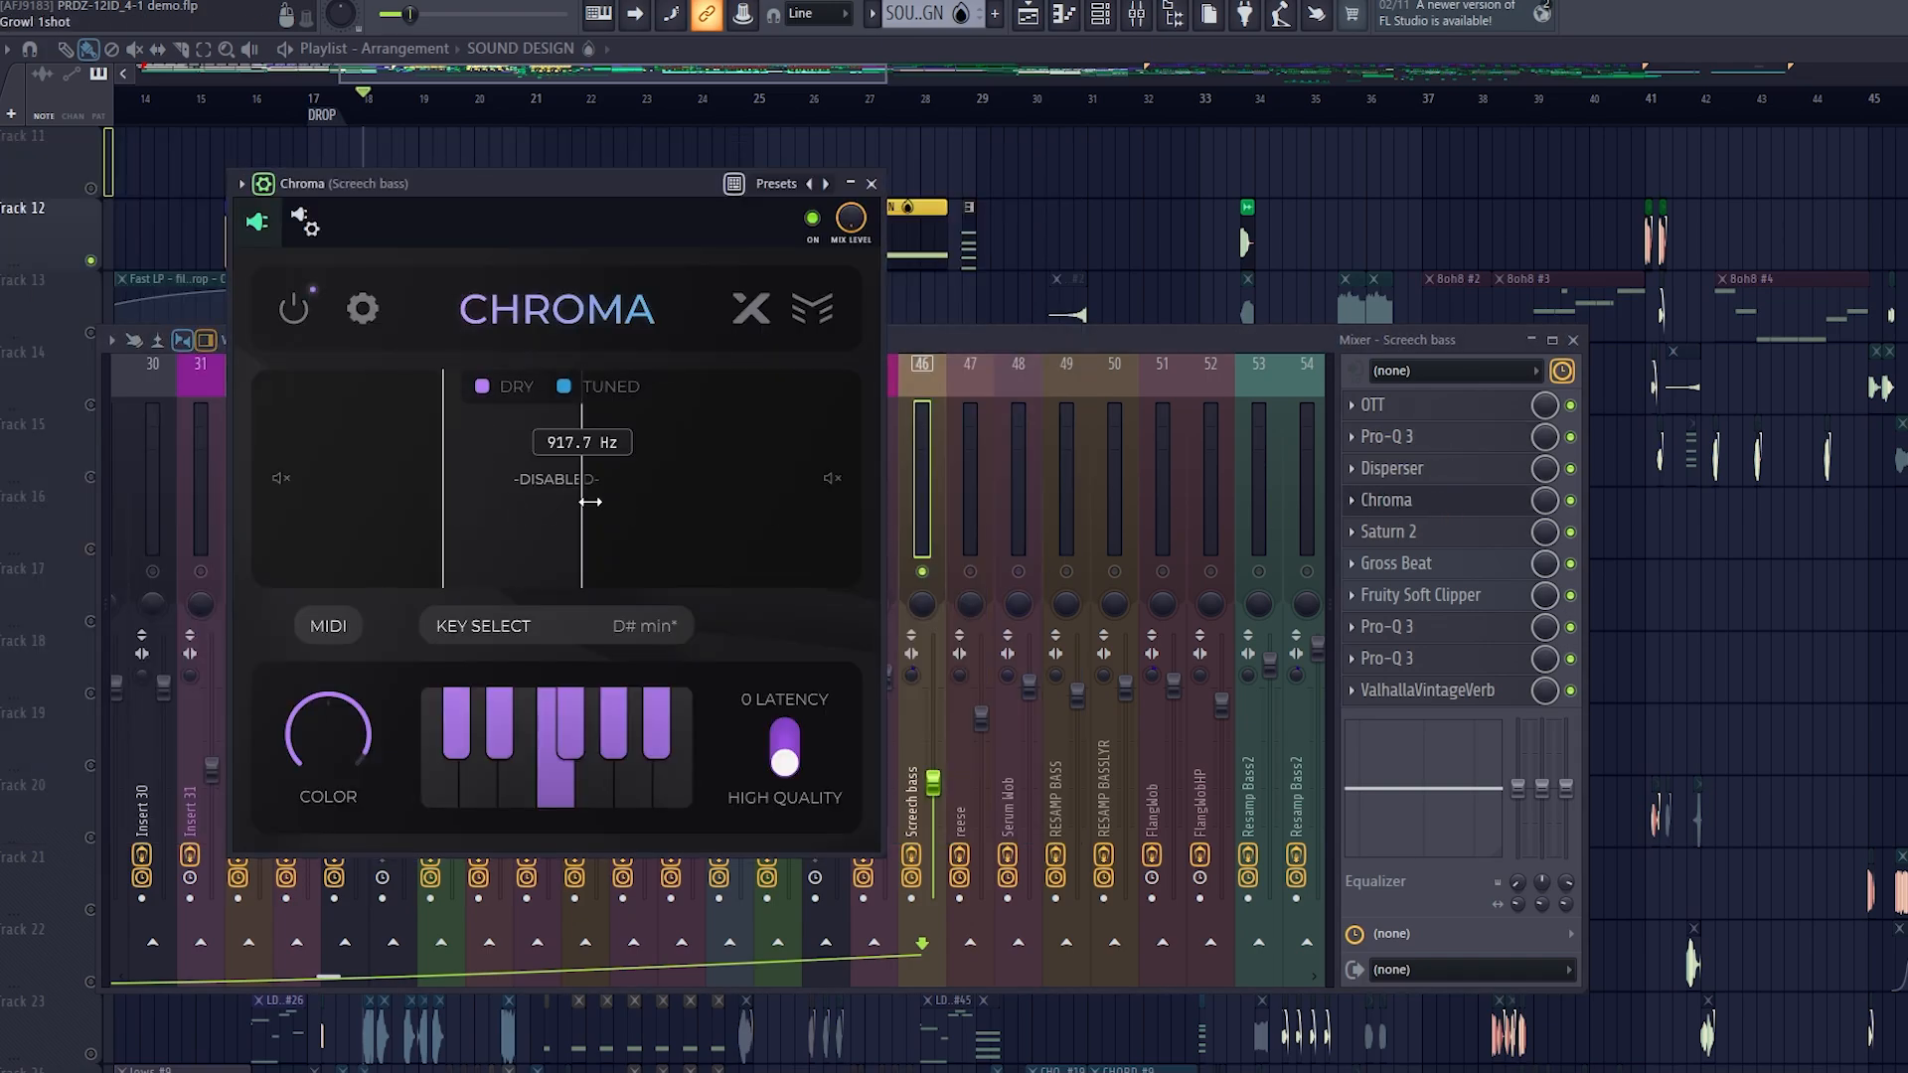
{"action": "left_click", "coordinate": [1442, 534]}
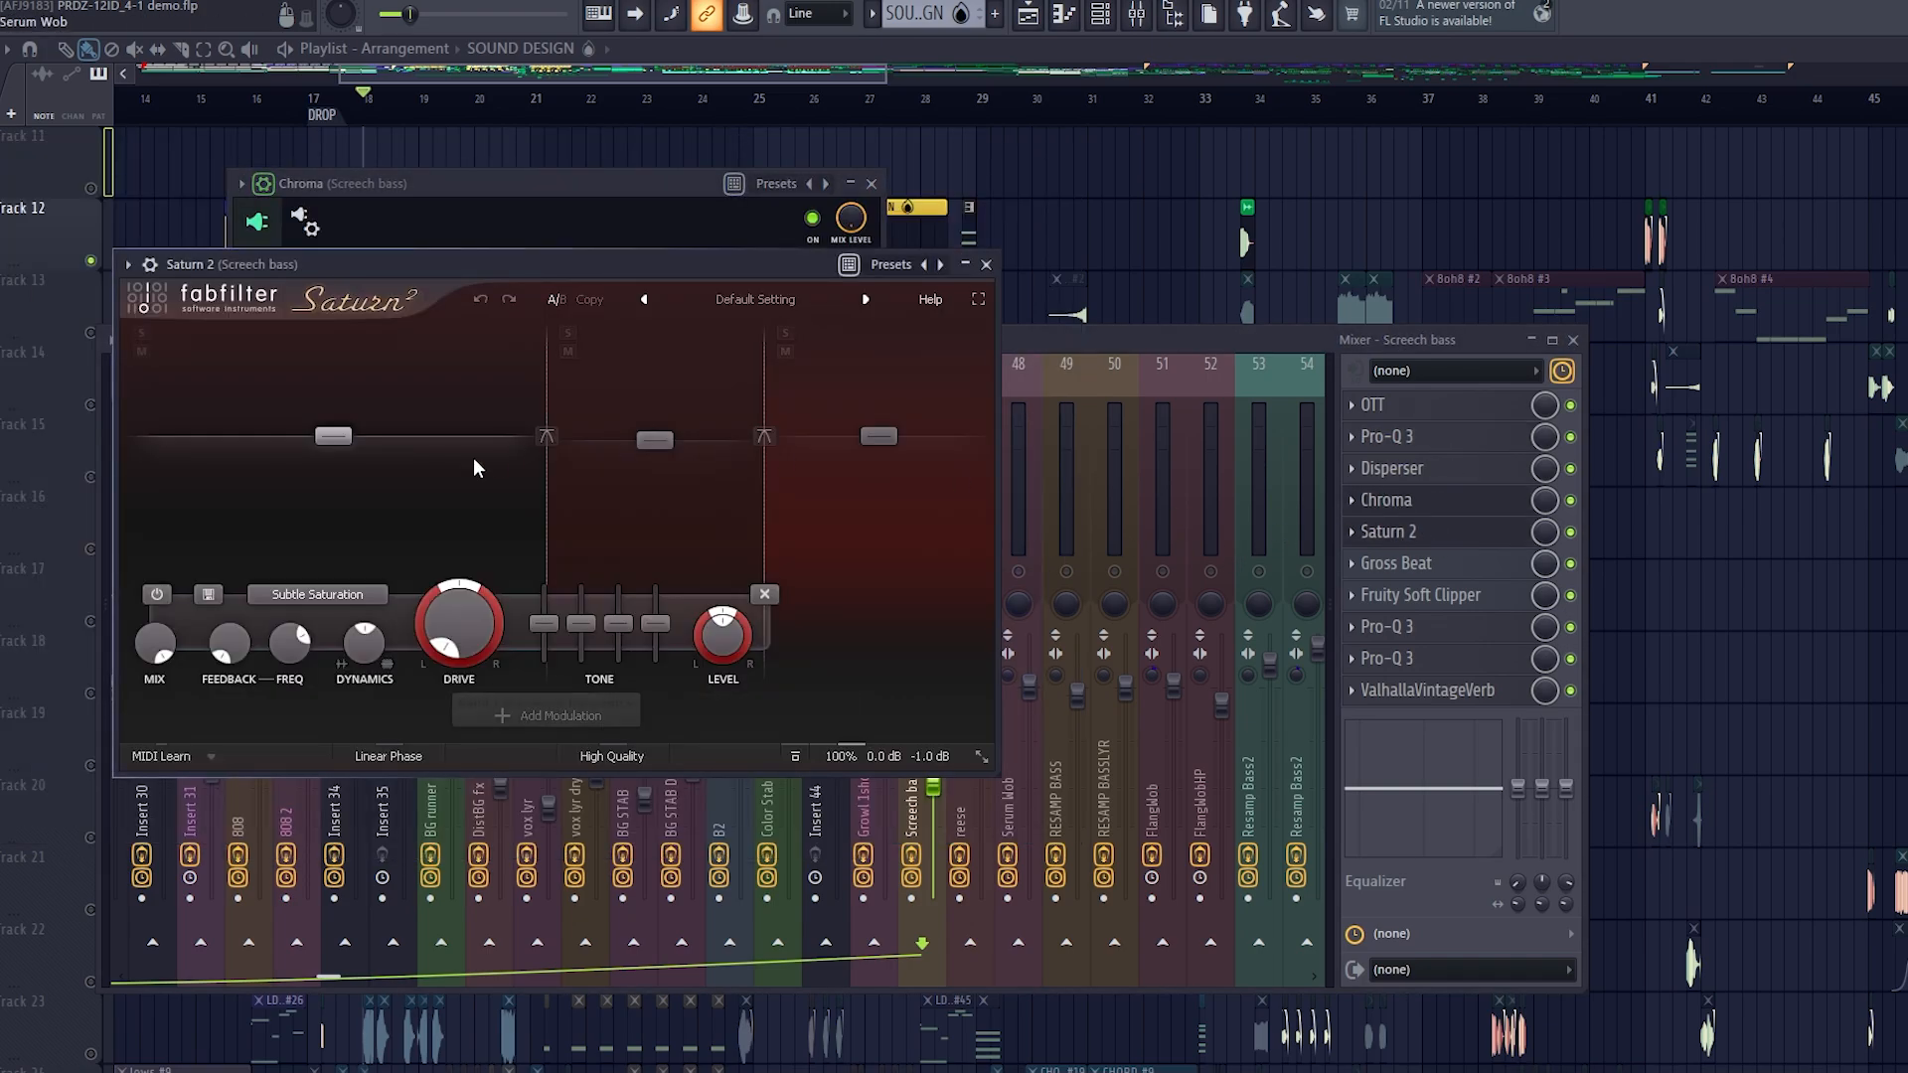
Inspect Gross Beat's volume gate on the Screech bass track and compare playback with the effect bypassed and enabled
{"action": "left_click", "coordinate": [1486, 564]}
{"action": "key", "text": "space"}
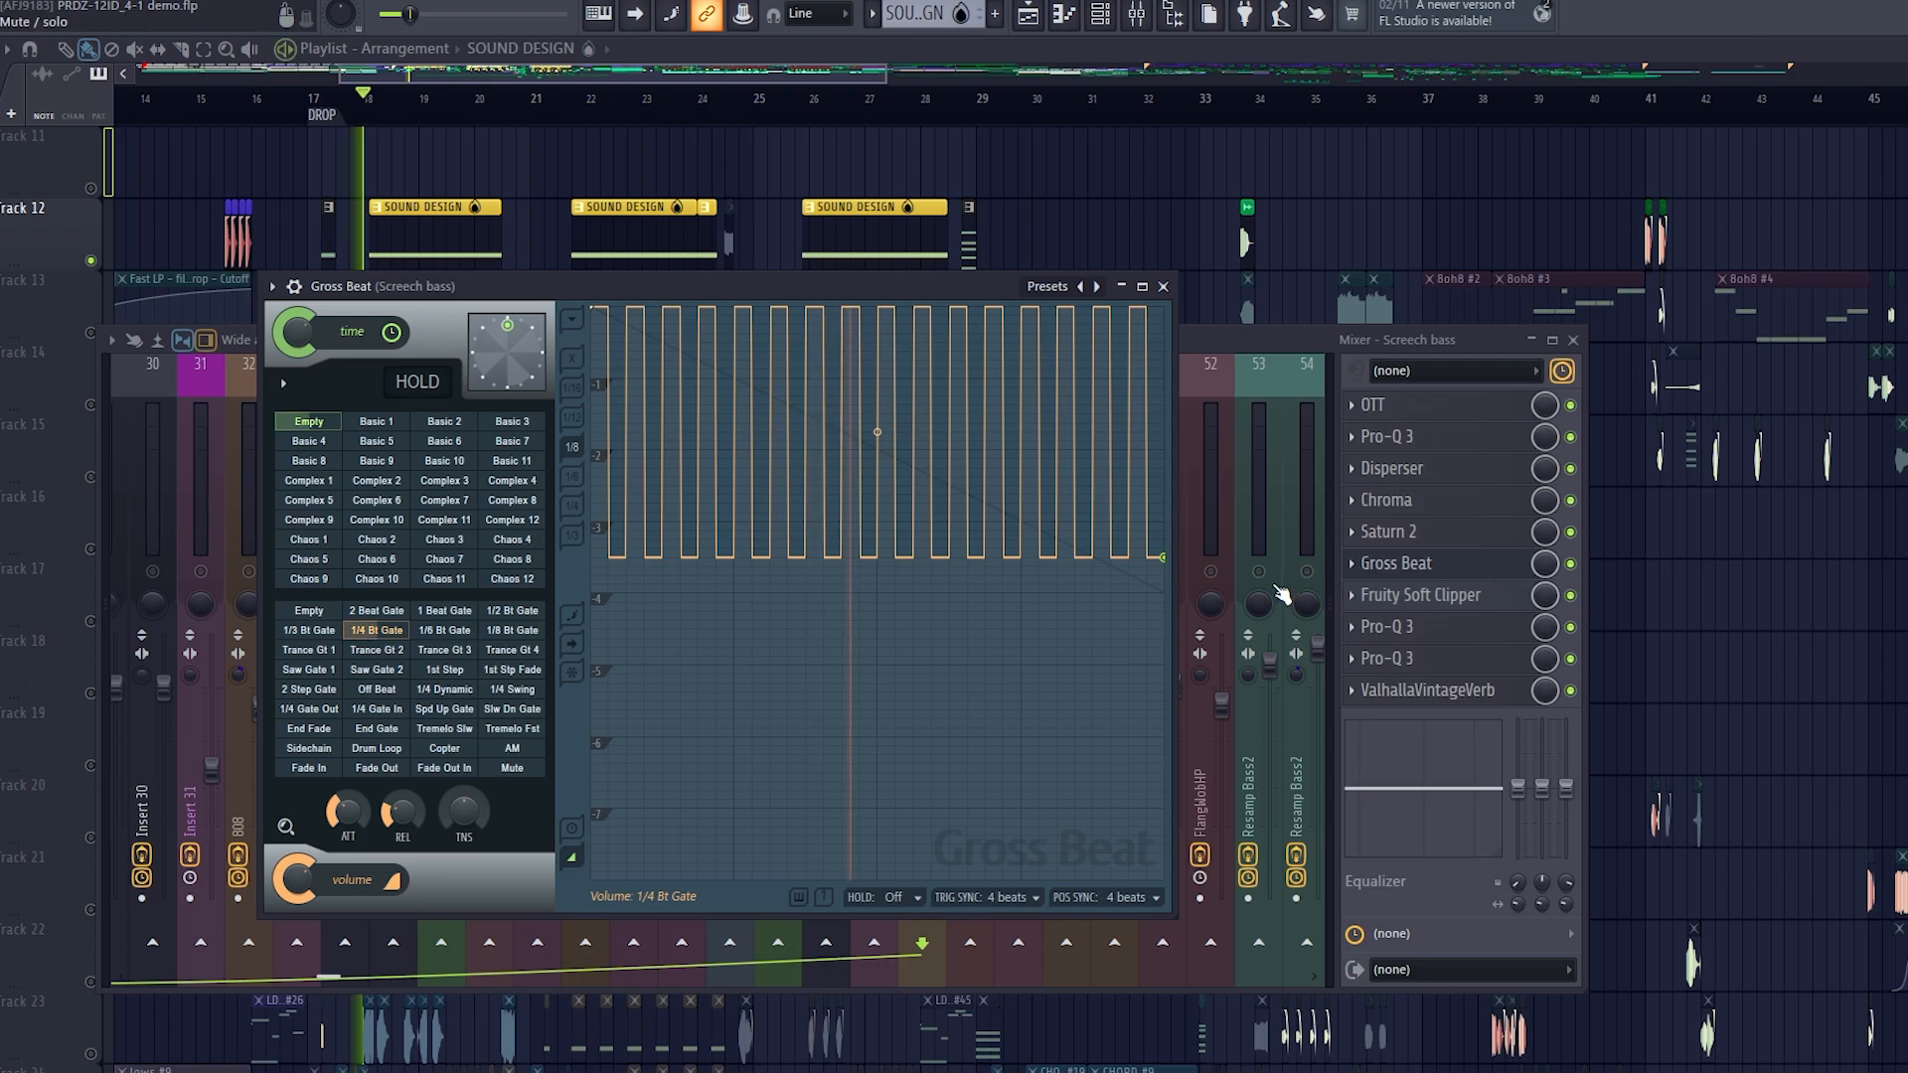
{"action": "key", "text": "space"}
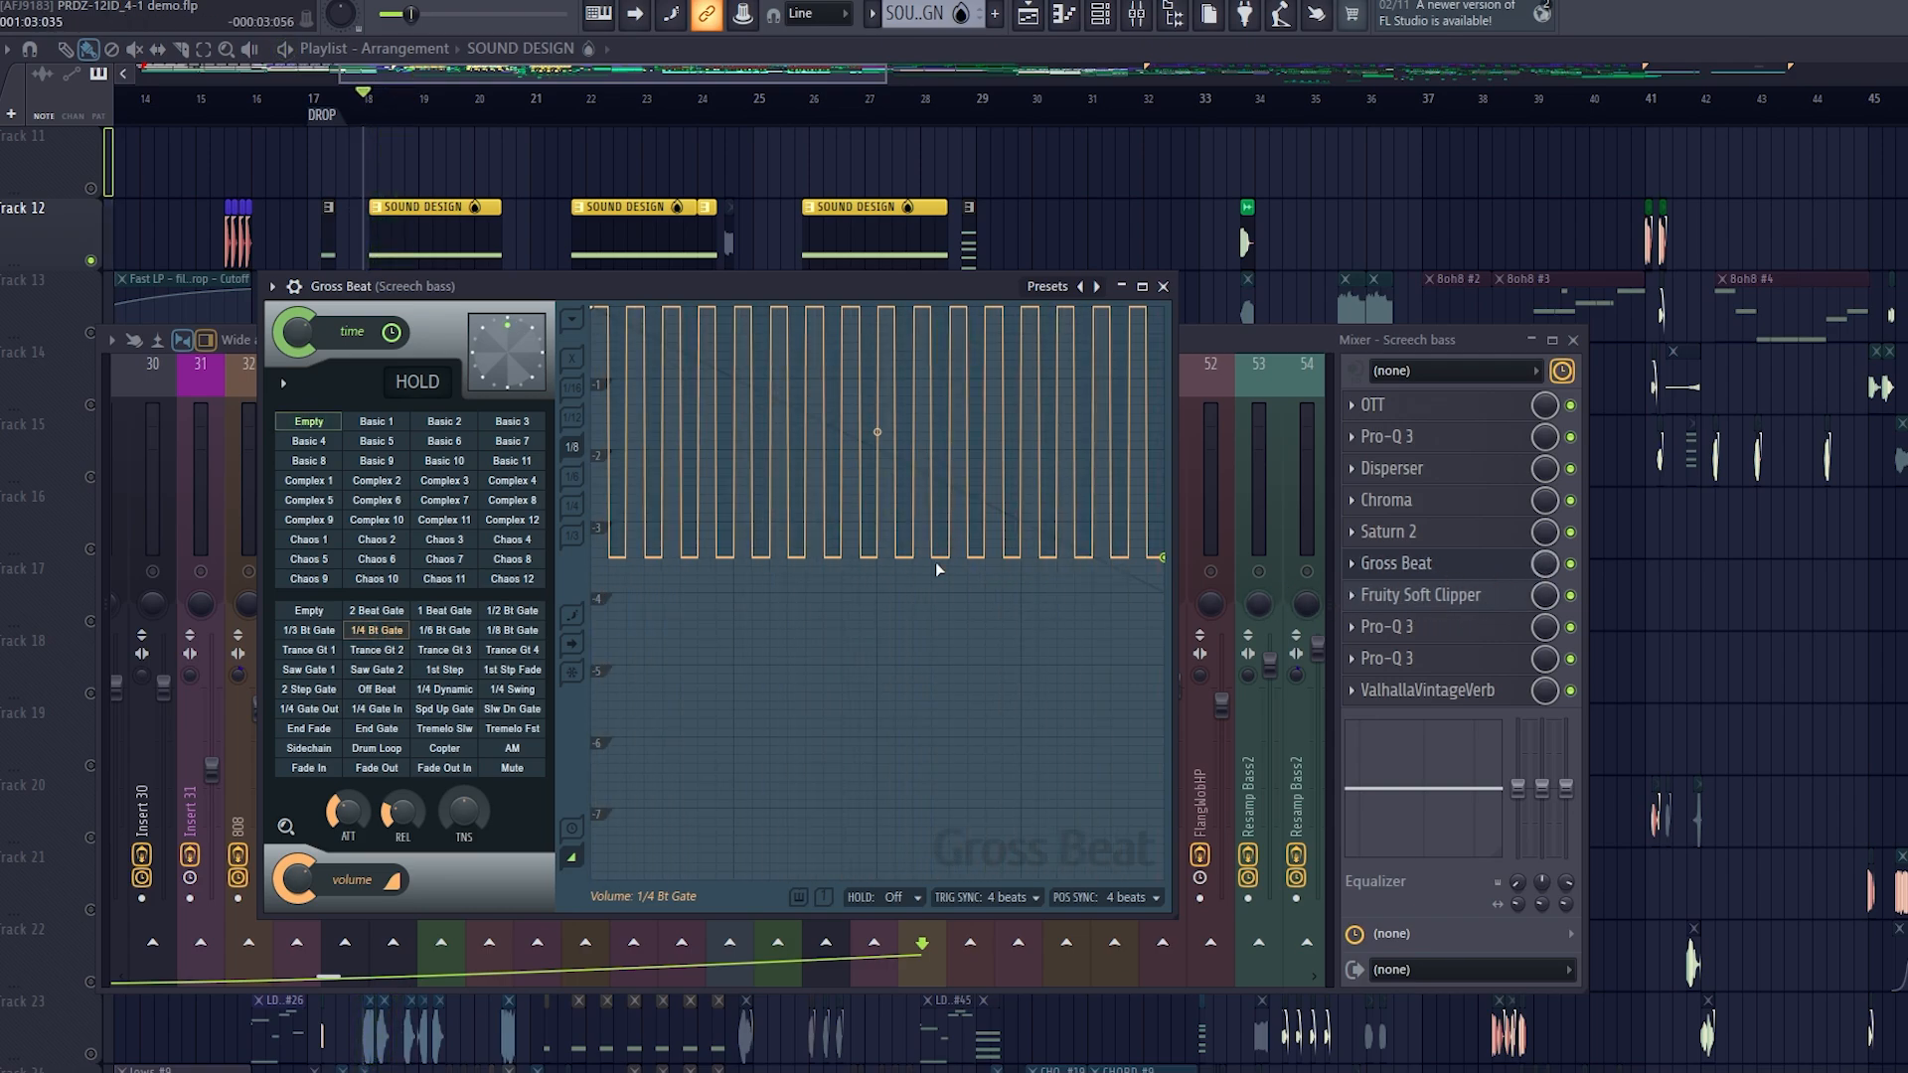
{"action": "left_click", "coordinate": [1572, 565]}
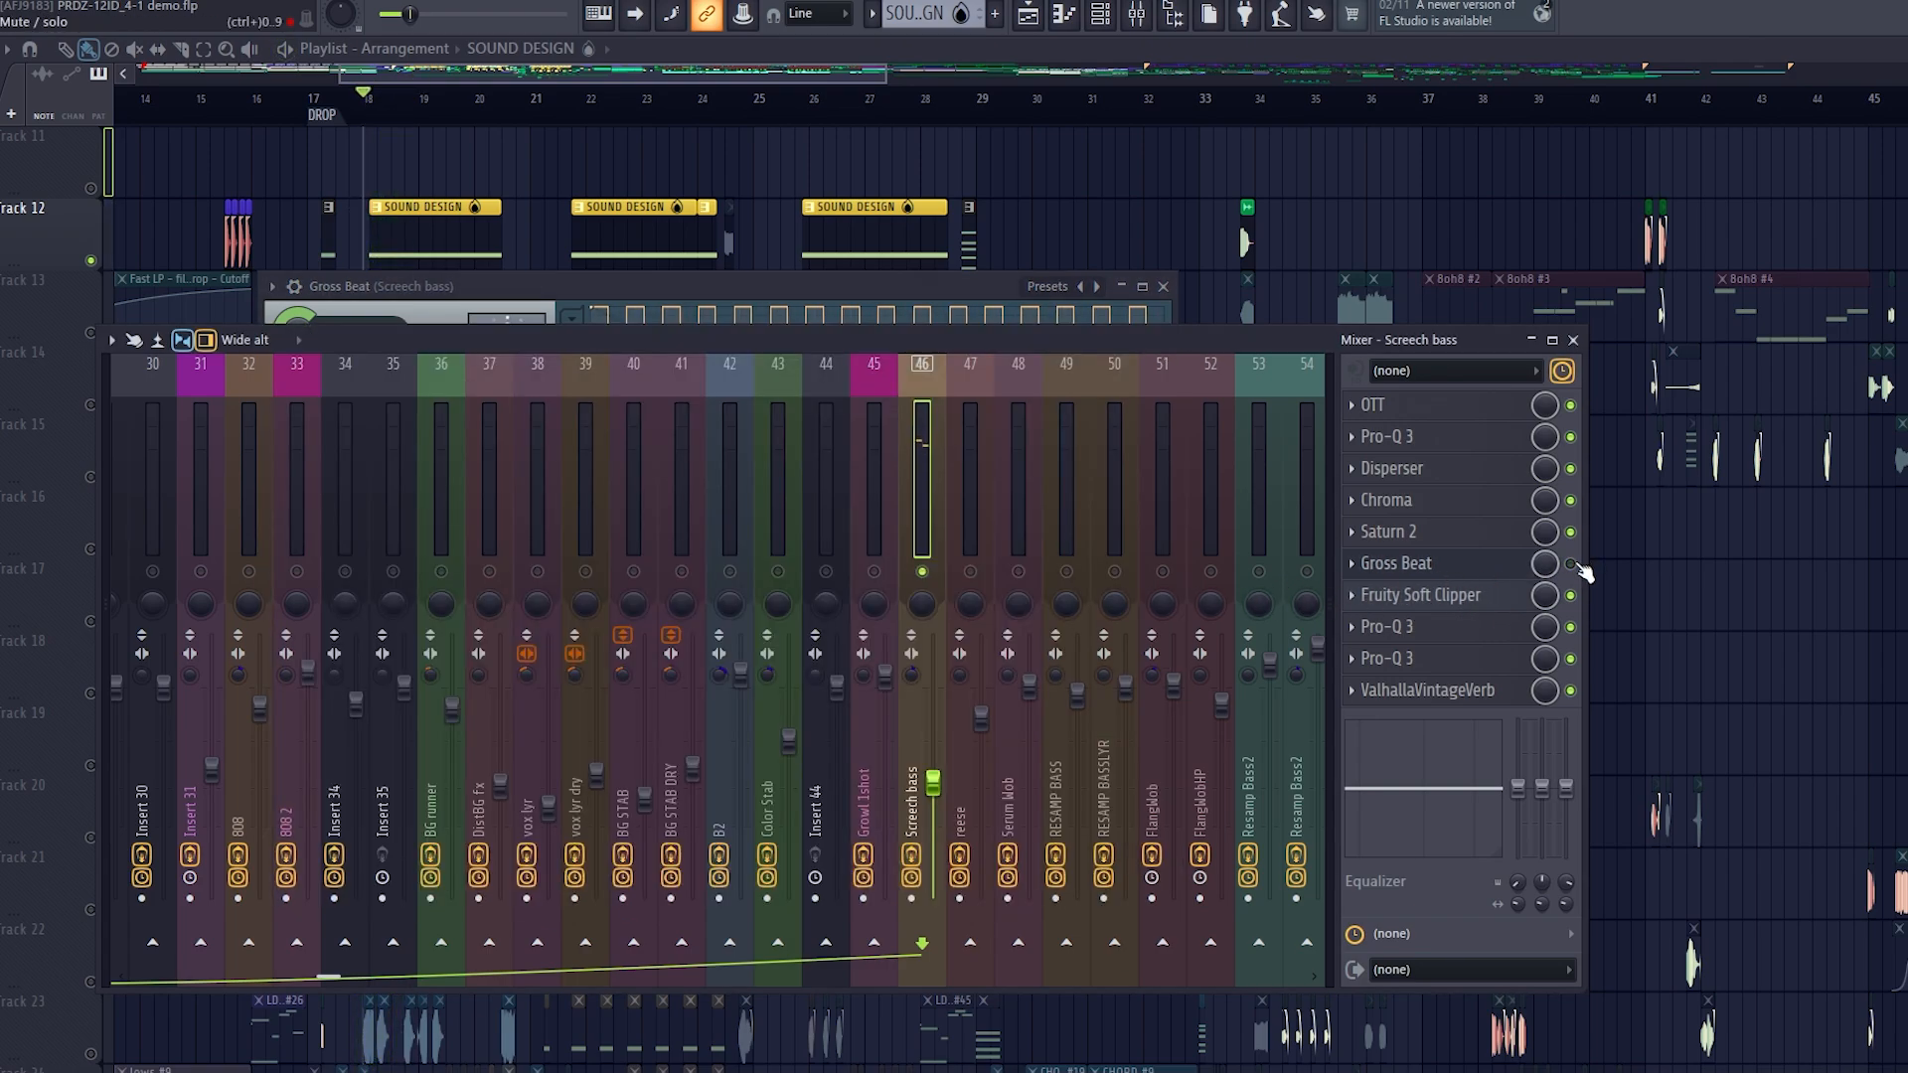
{"action": "left_click", "coordinate": [1572, 565]}
{"action": "key", "text": "space"}
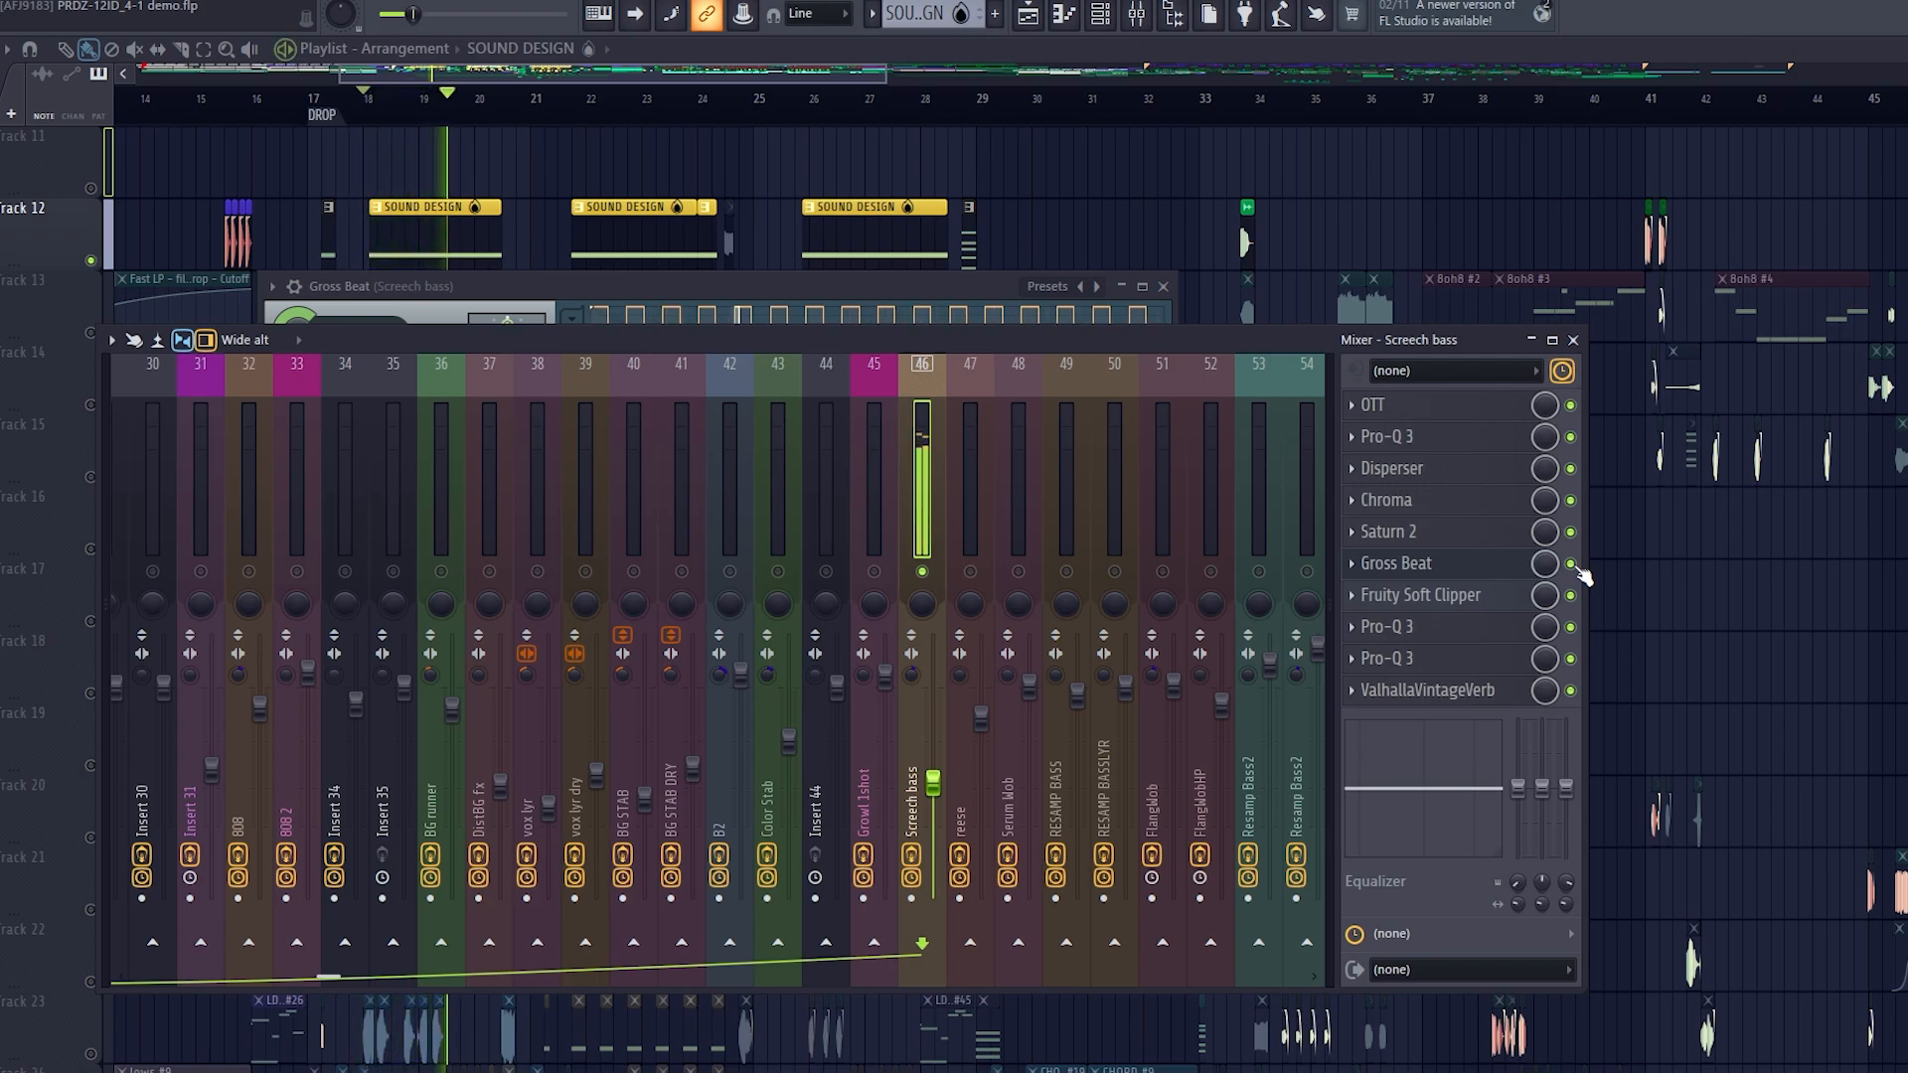
{"action": "key", "text": "space"}
{"action": "left_click", "coordinate": [1436, 564]}
{"action": "left_click", "coordinate": [1436, 564]}
{"action": "left_click", "coordinate": [1436, 564]}
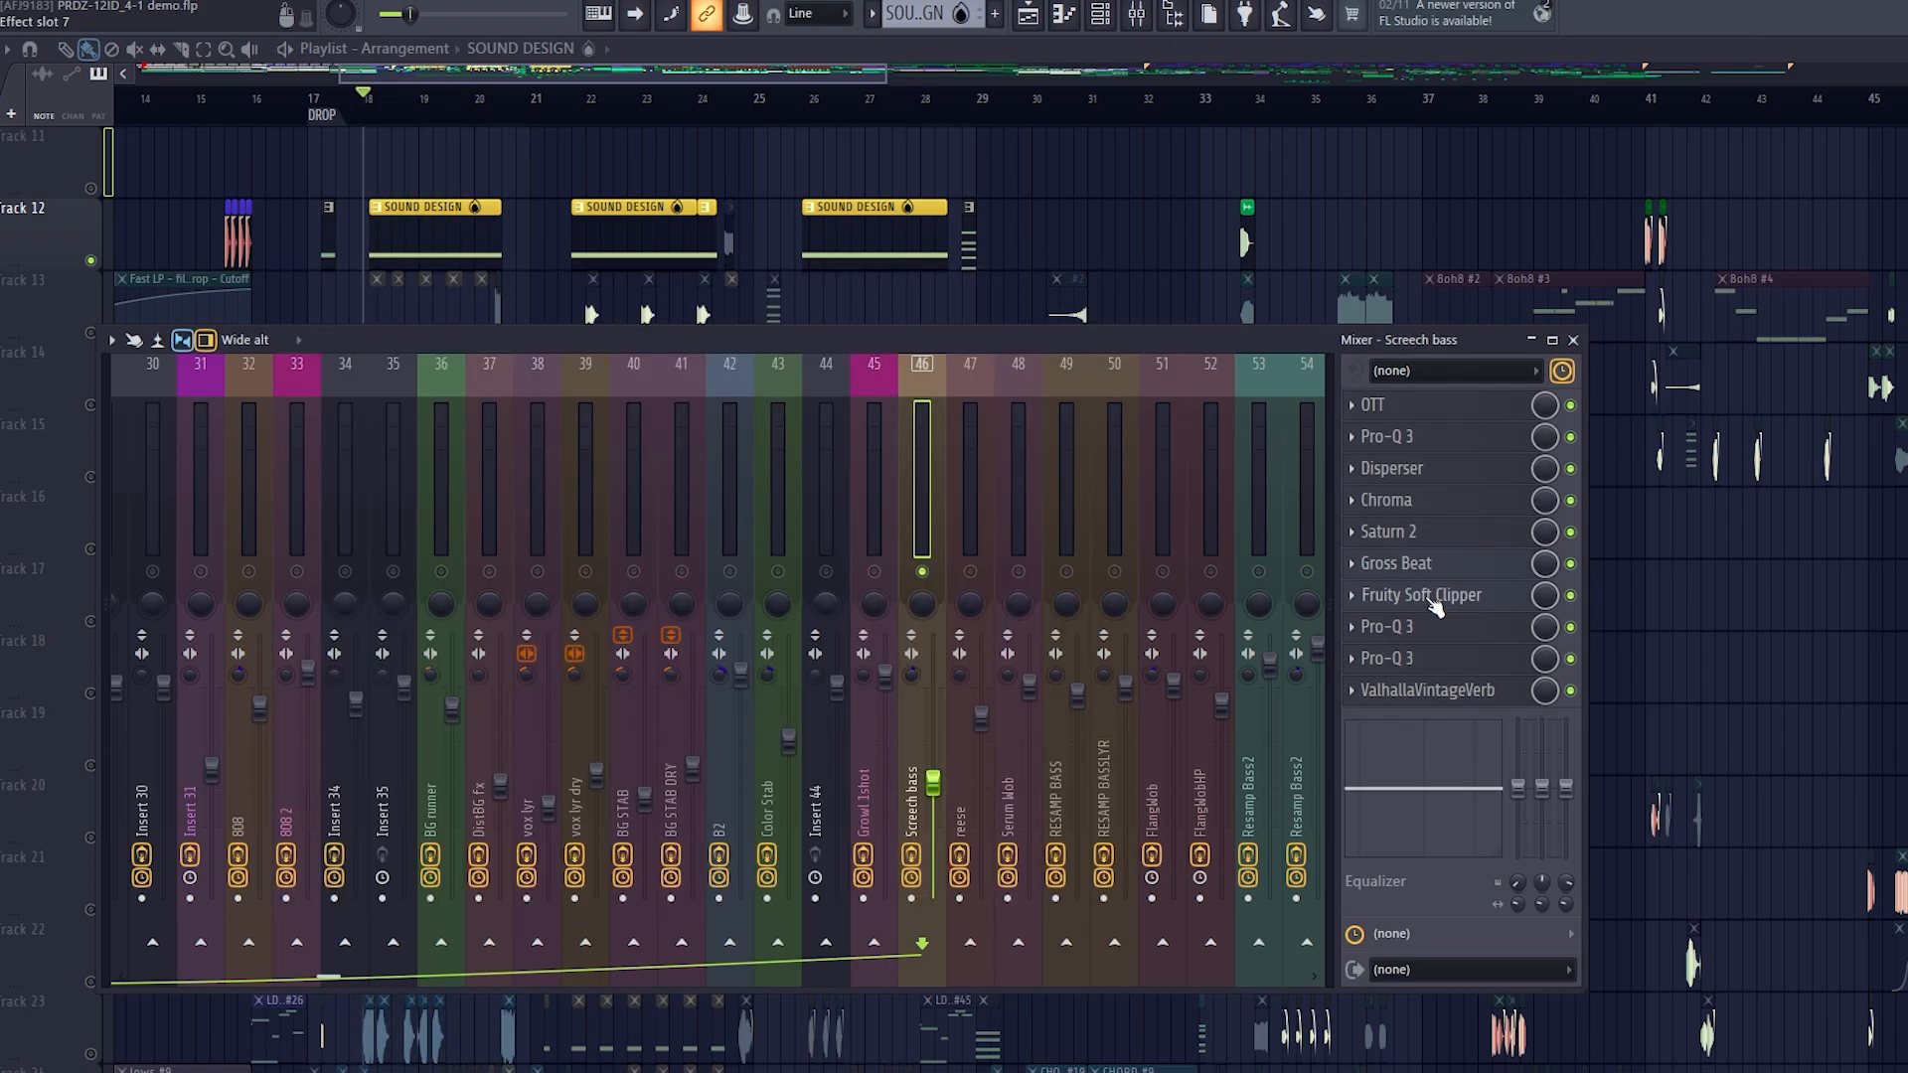
Review the Fruity Soft Clipper, the last two Pro-Q 3 curves and ValhallaVintageVerb on the Screech bass track
{"action": "left_click", "coordinate": [1434, 597]}
{"action": "left_click", "coordinate": [1434, 597]}
{"action": "left_click", "coordinate": [1429, 630]}
{"action": "left_click", "coordinate": [1436, 636]}
{"action": "left_click", "coordinate": [1432, 631]}
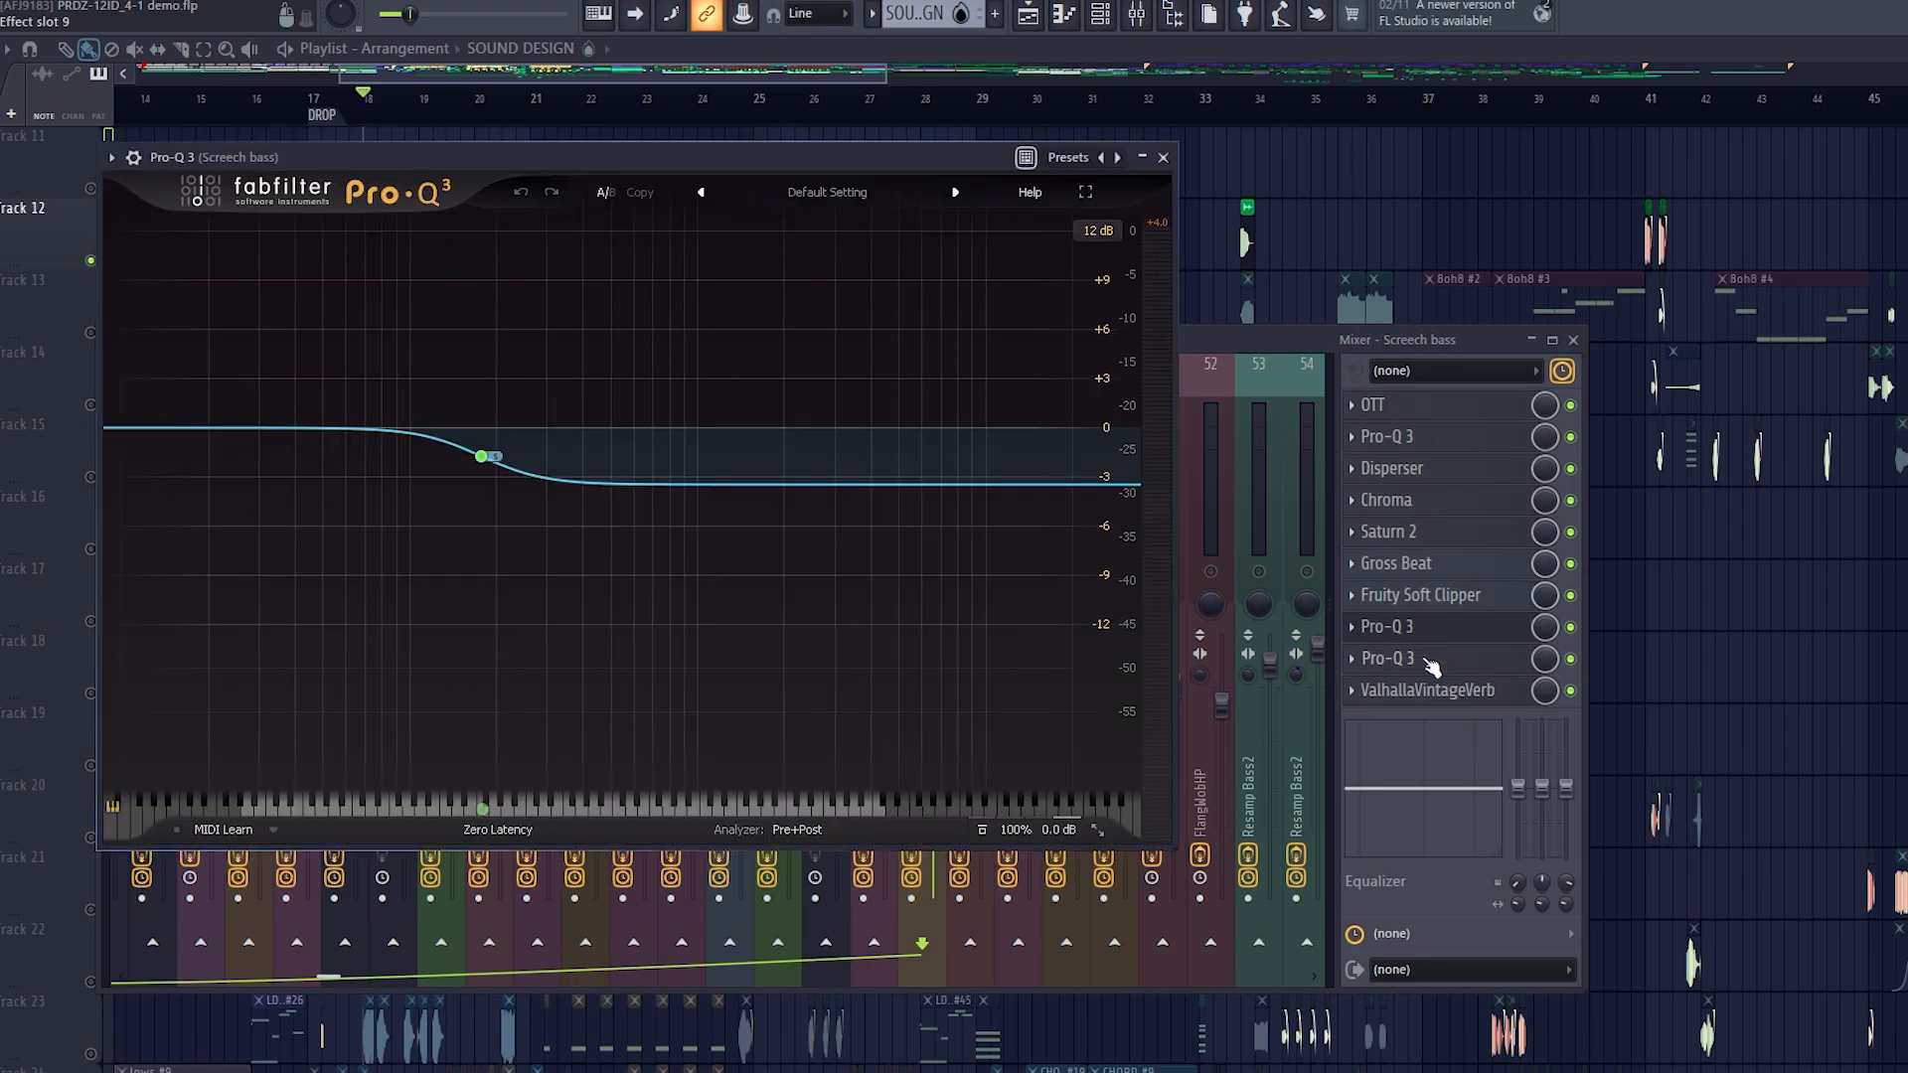
{"action": "left_click", "coordinate": [1423, 658]}
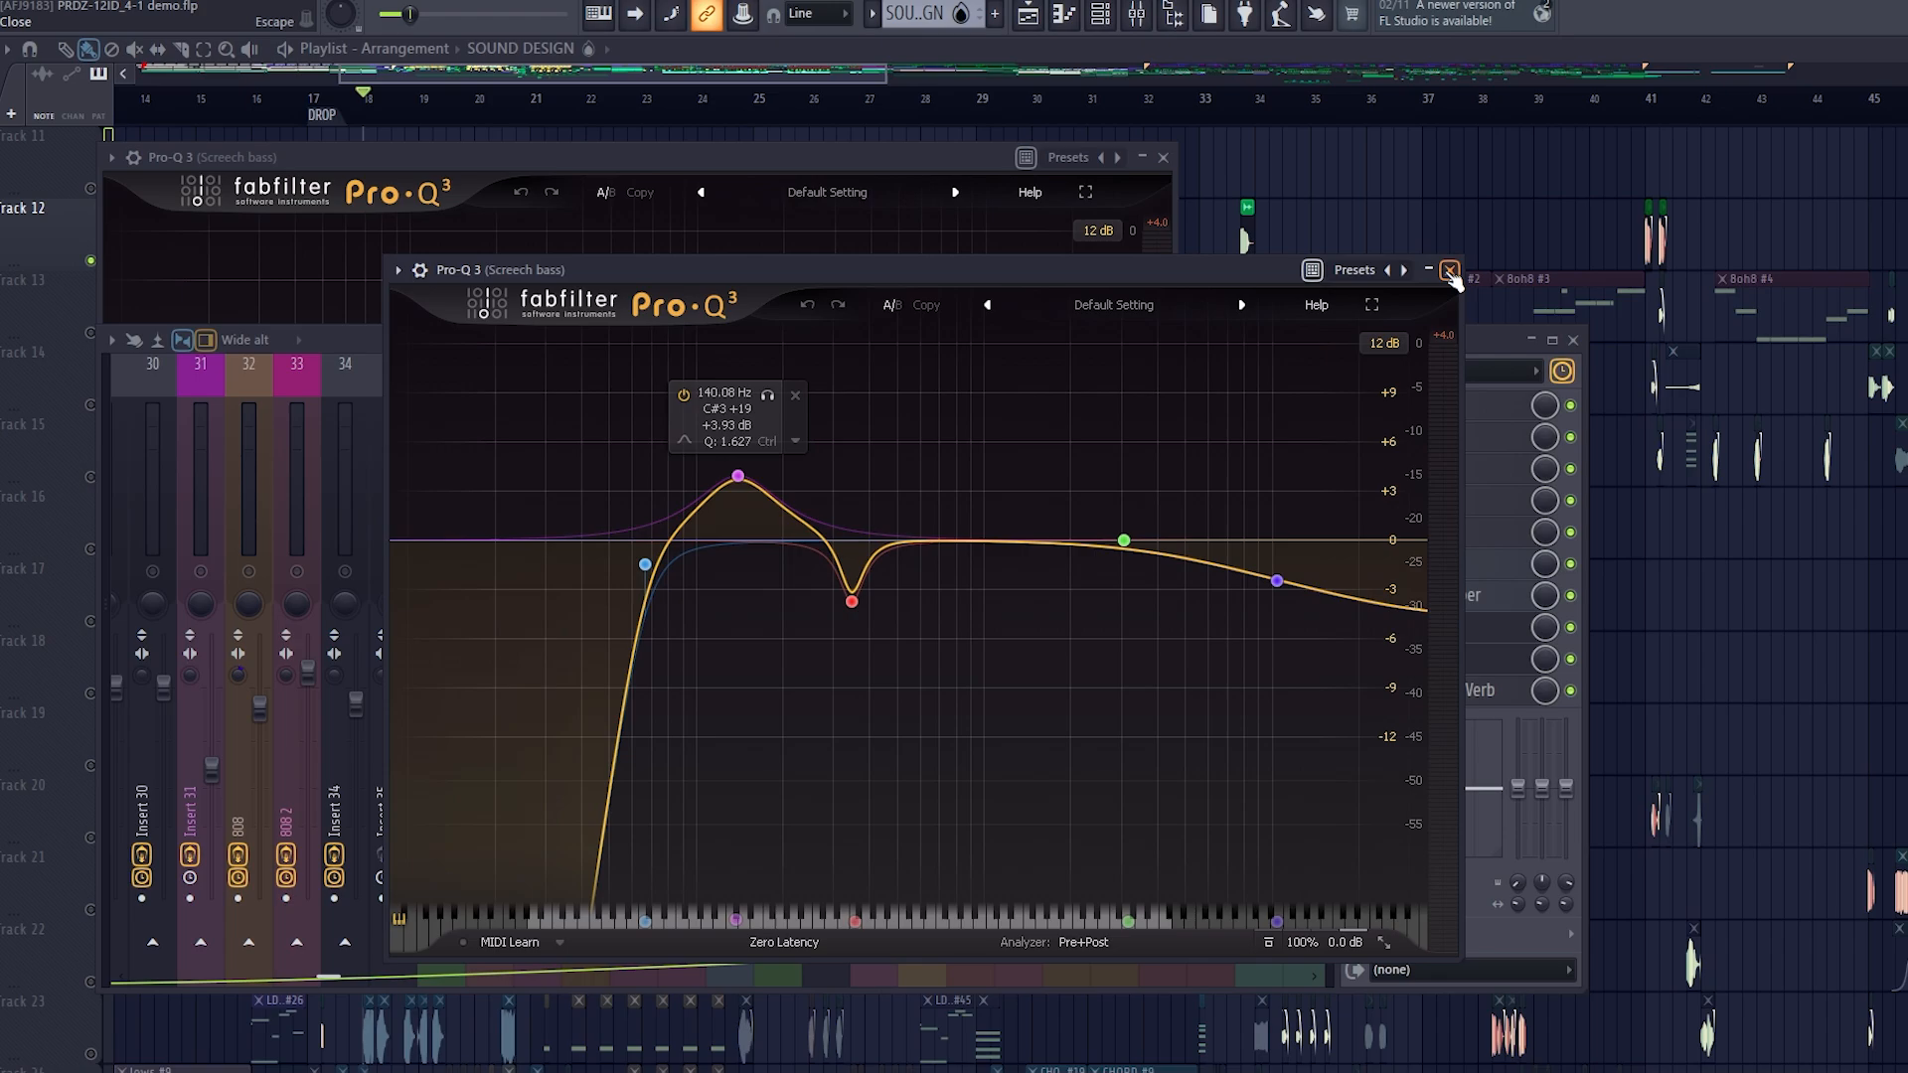
{"action": "left_click", "coordinate": [1450, 272]}
{"action": "left_click", "coordinate": [1474, 696]}
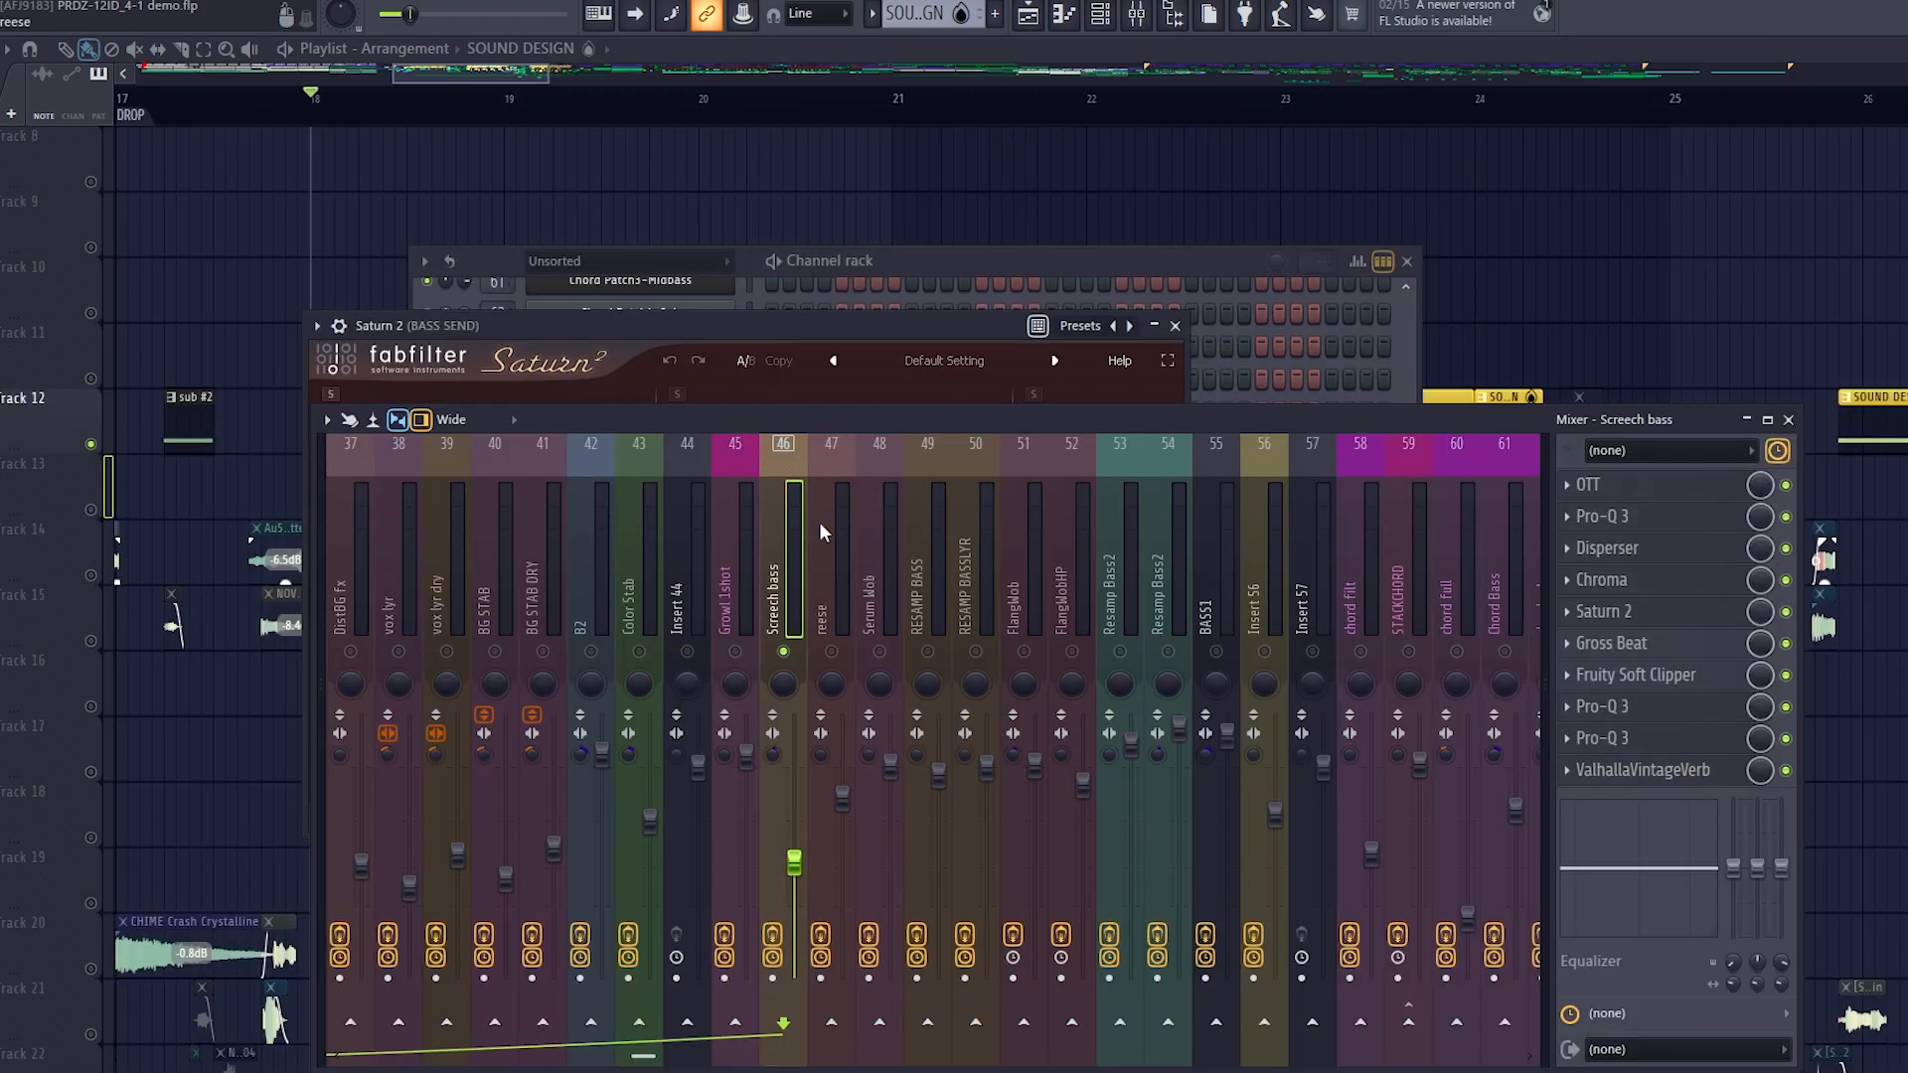
Select the BASS SEND mixer track and examine its Saturn 2 bands and the N-SUB patch in plugdata-fx
{"action": "scroll", "coordinate": [746, 545], "scroll_direction": "up", "scroll_amount": 8}
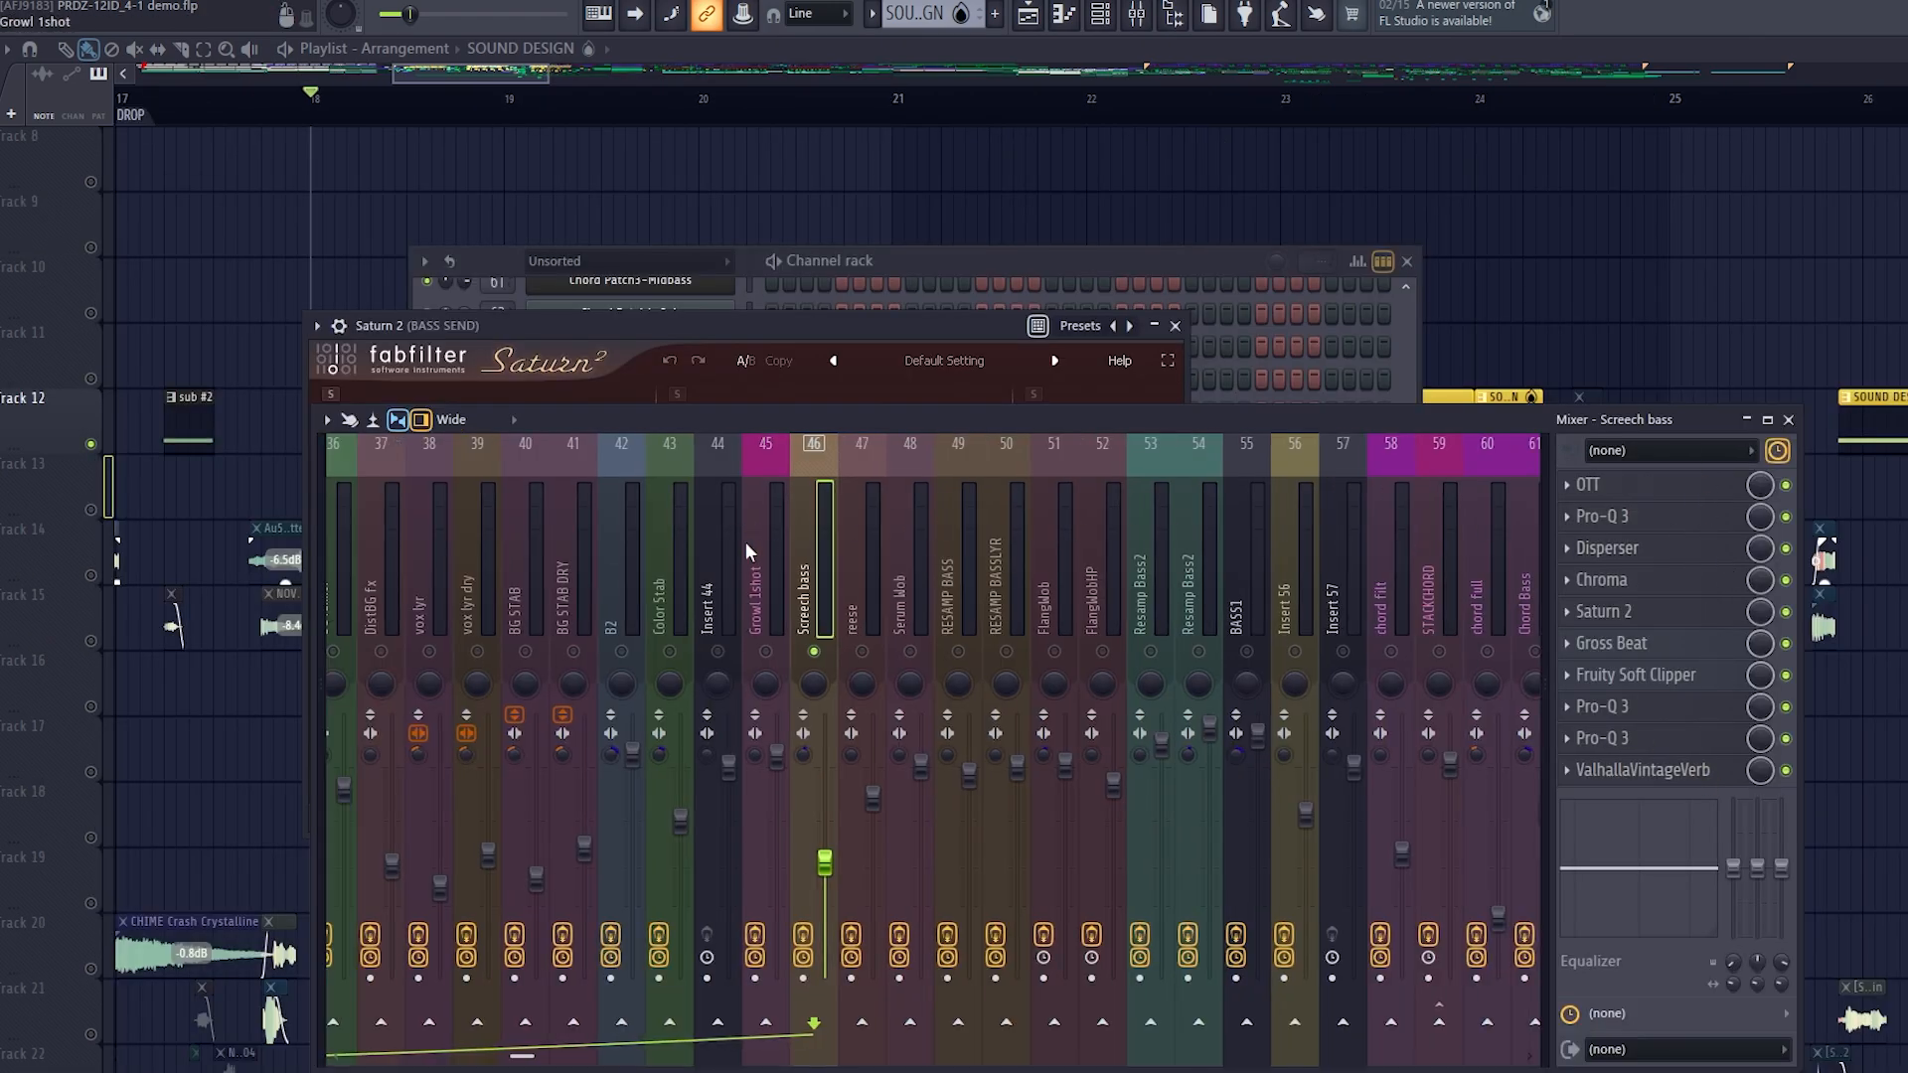
{"action": "left_click", "coordinate": [596, 579]}
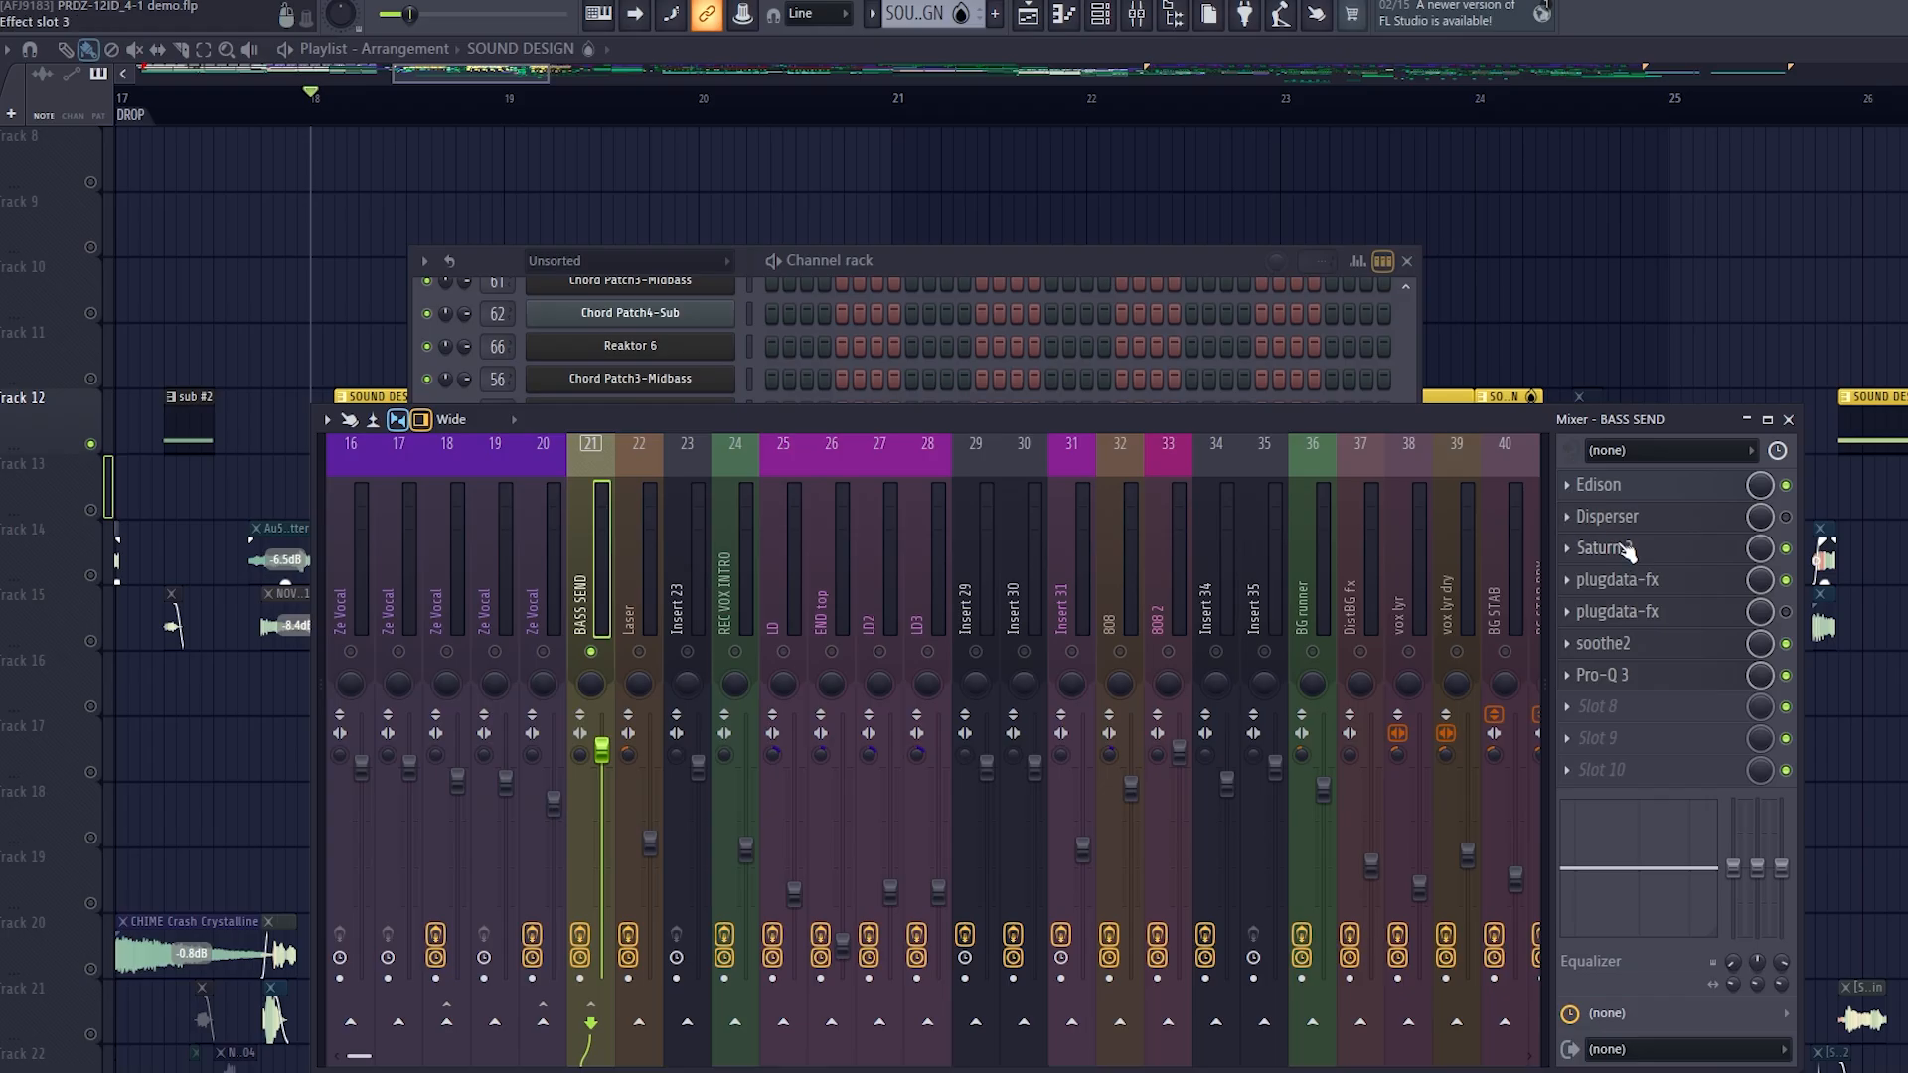
{"action": "left_click", "coordinate": [1627, 550]}
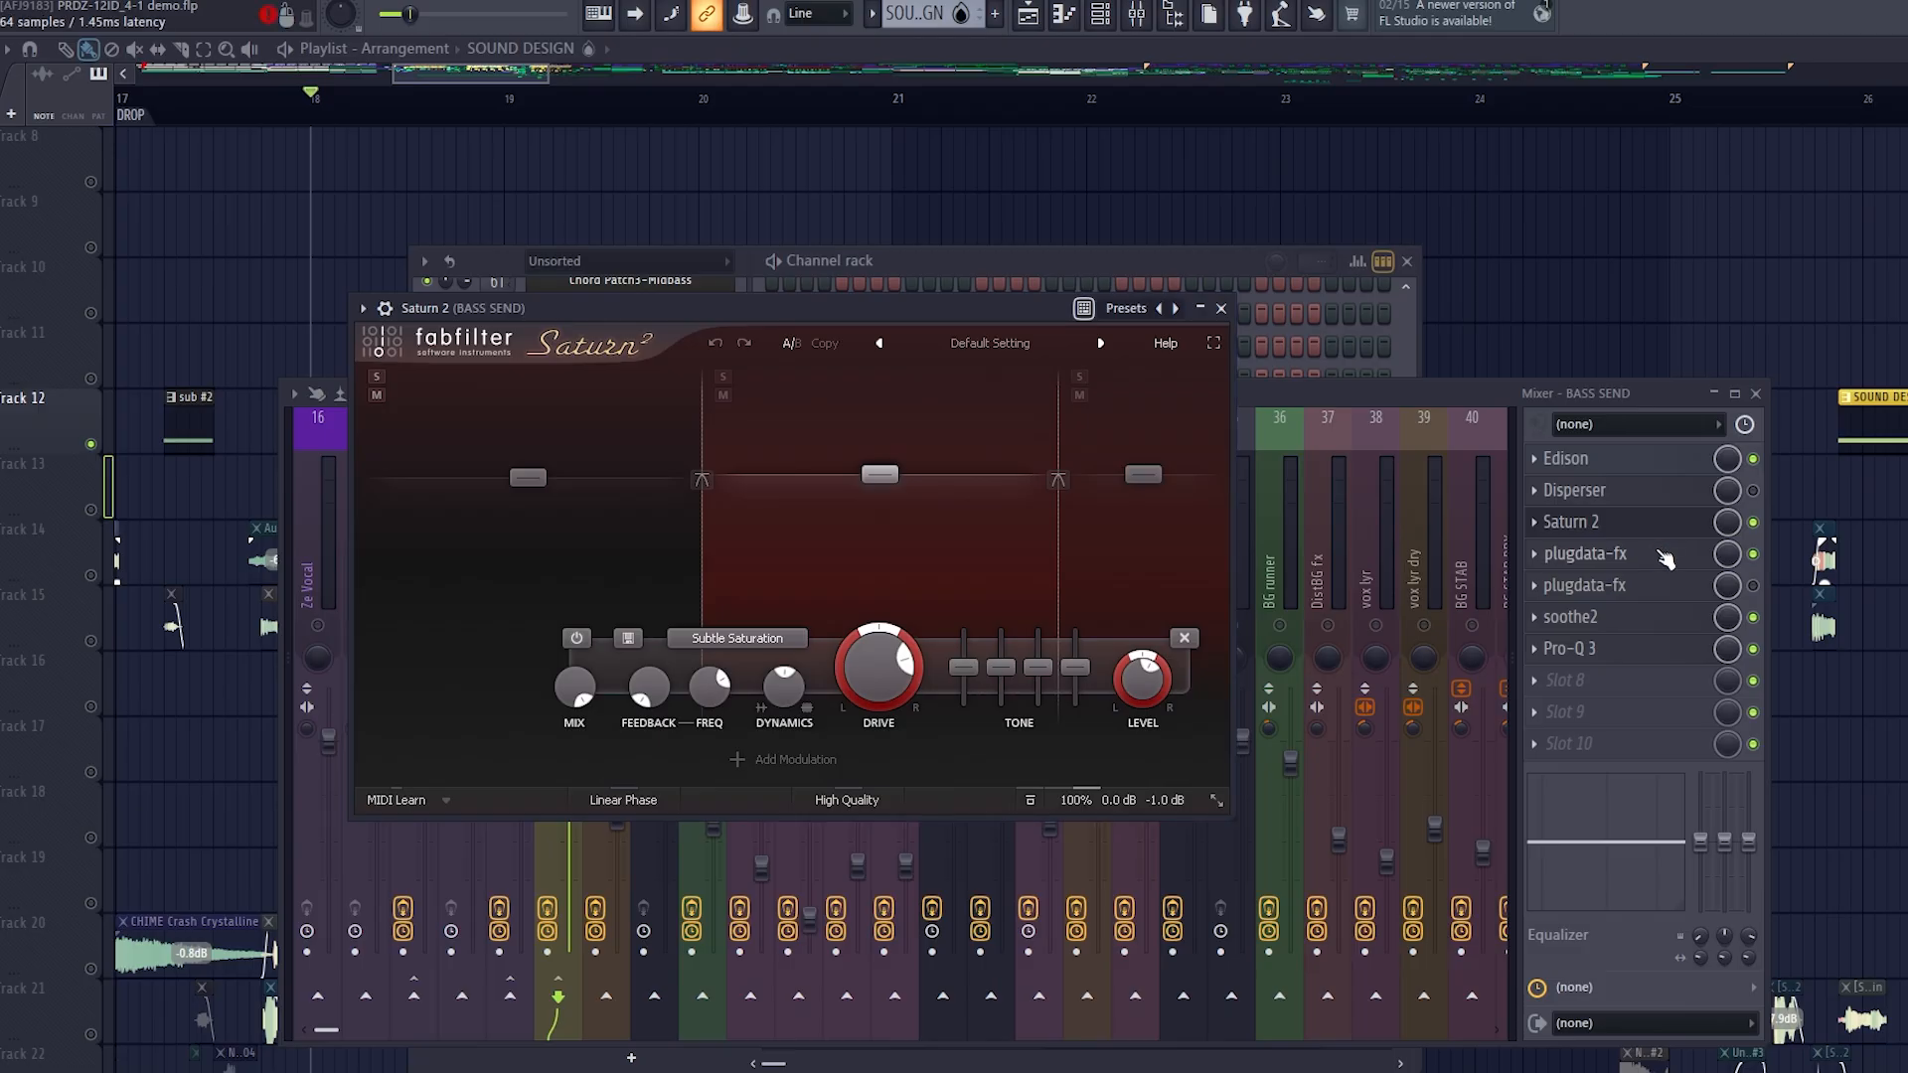
{"action": "left_click", "coordinate": [1658, 556]}
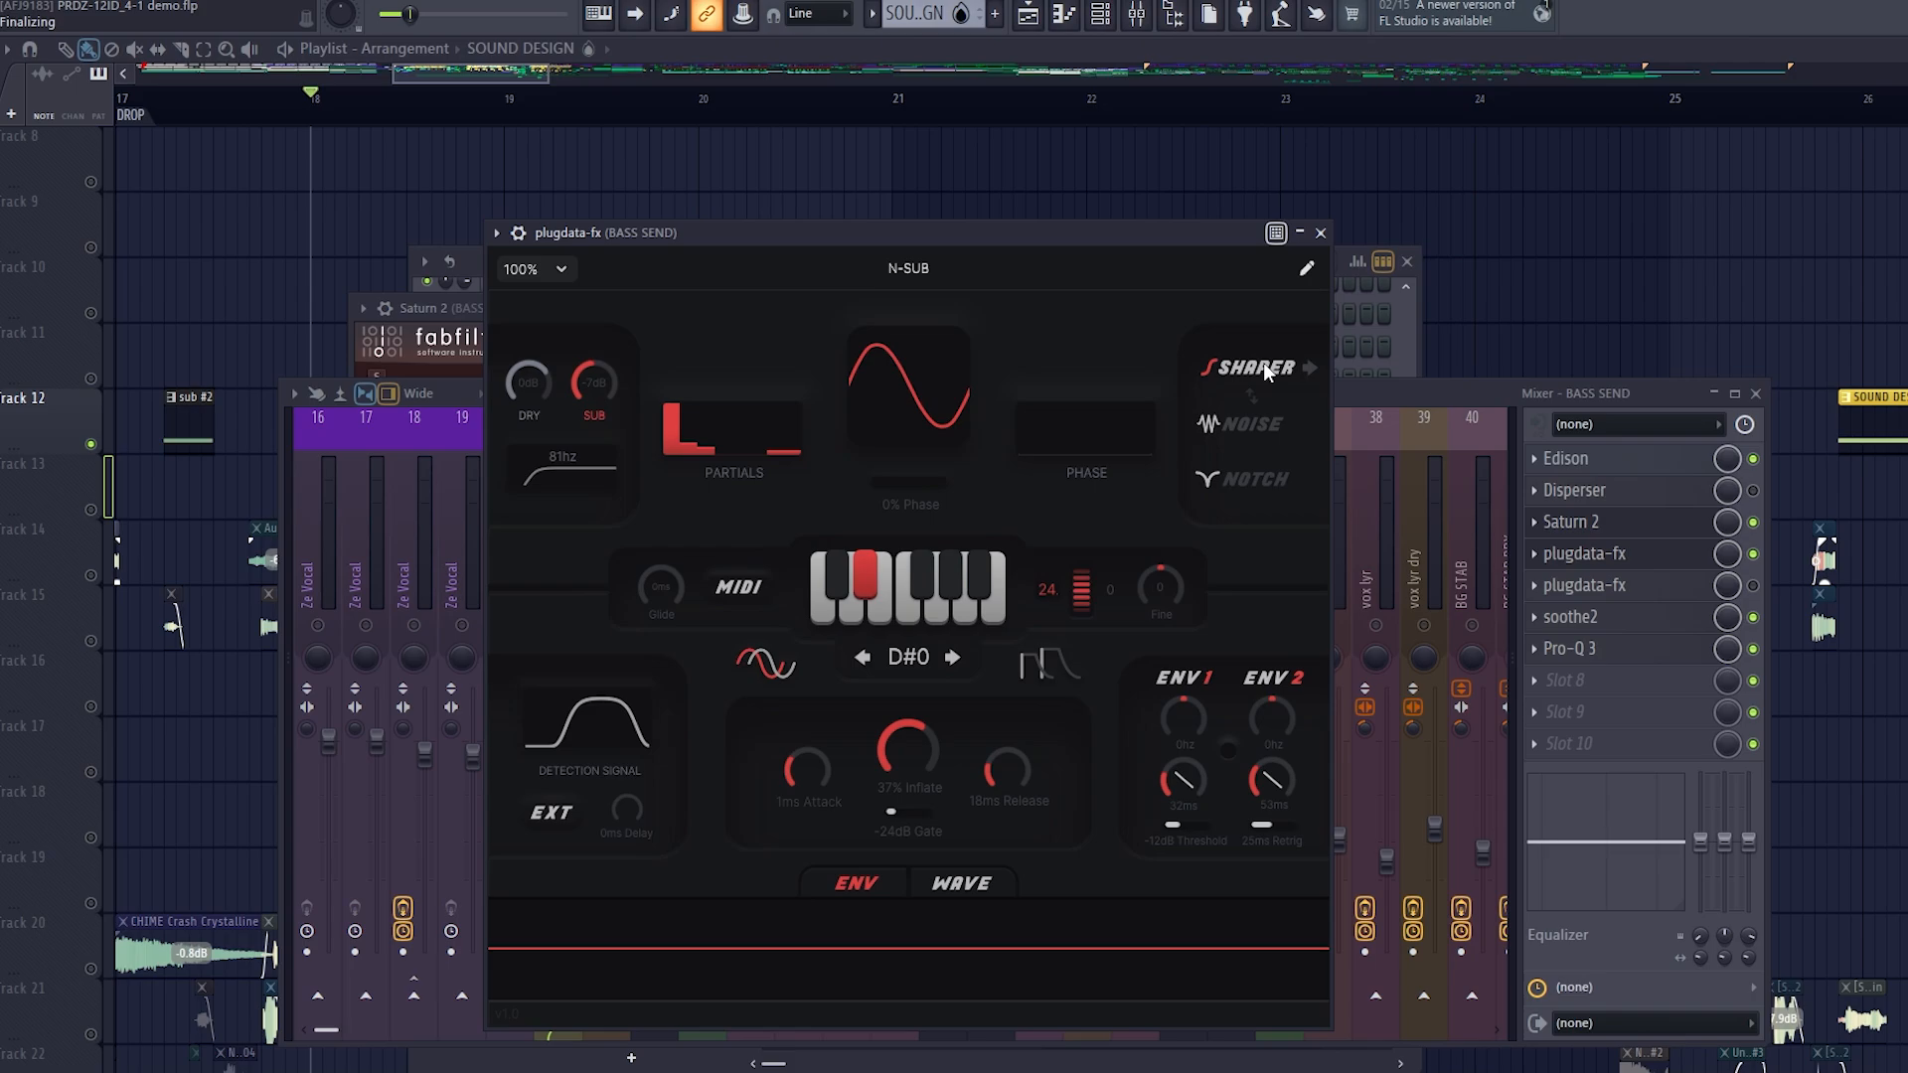
{"action": "left_click", "coordinate": [1271, 425]}
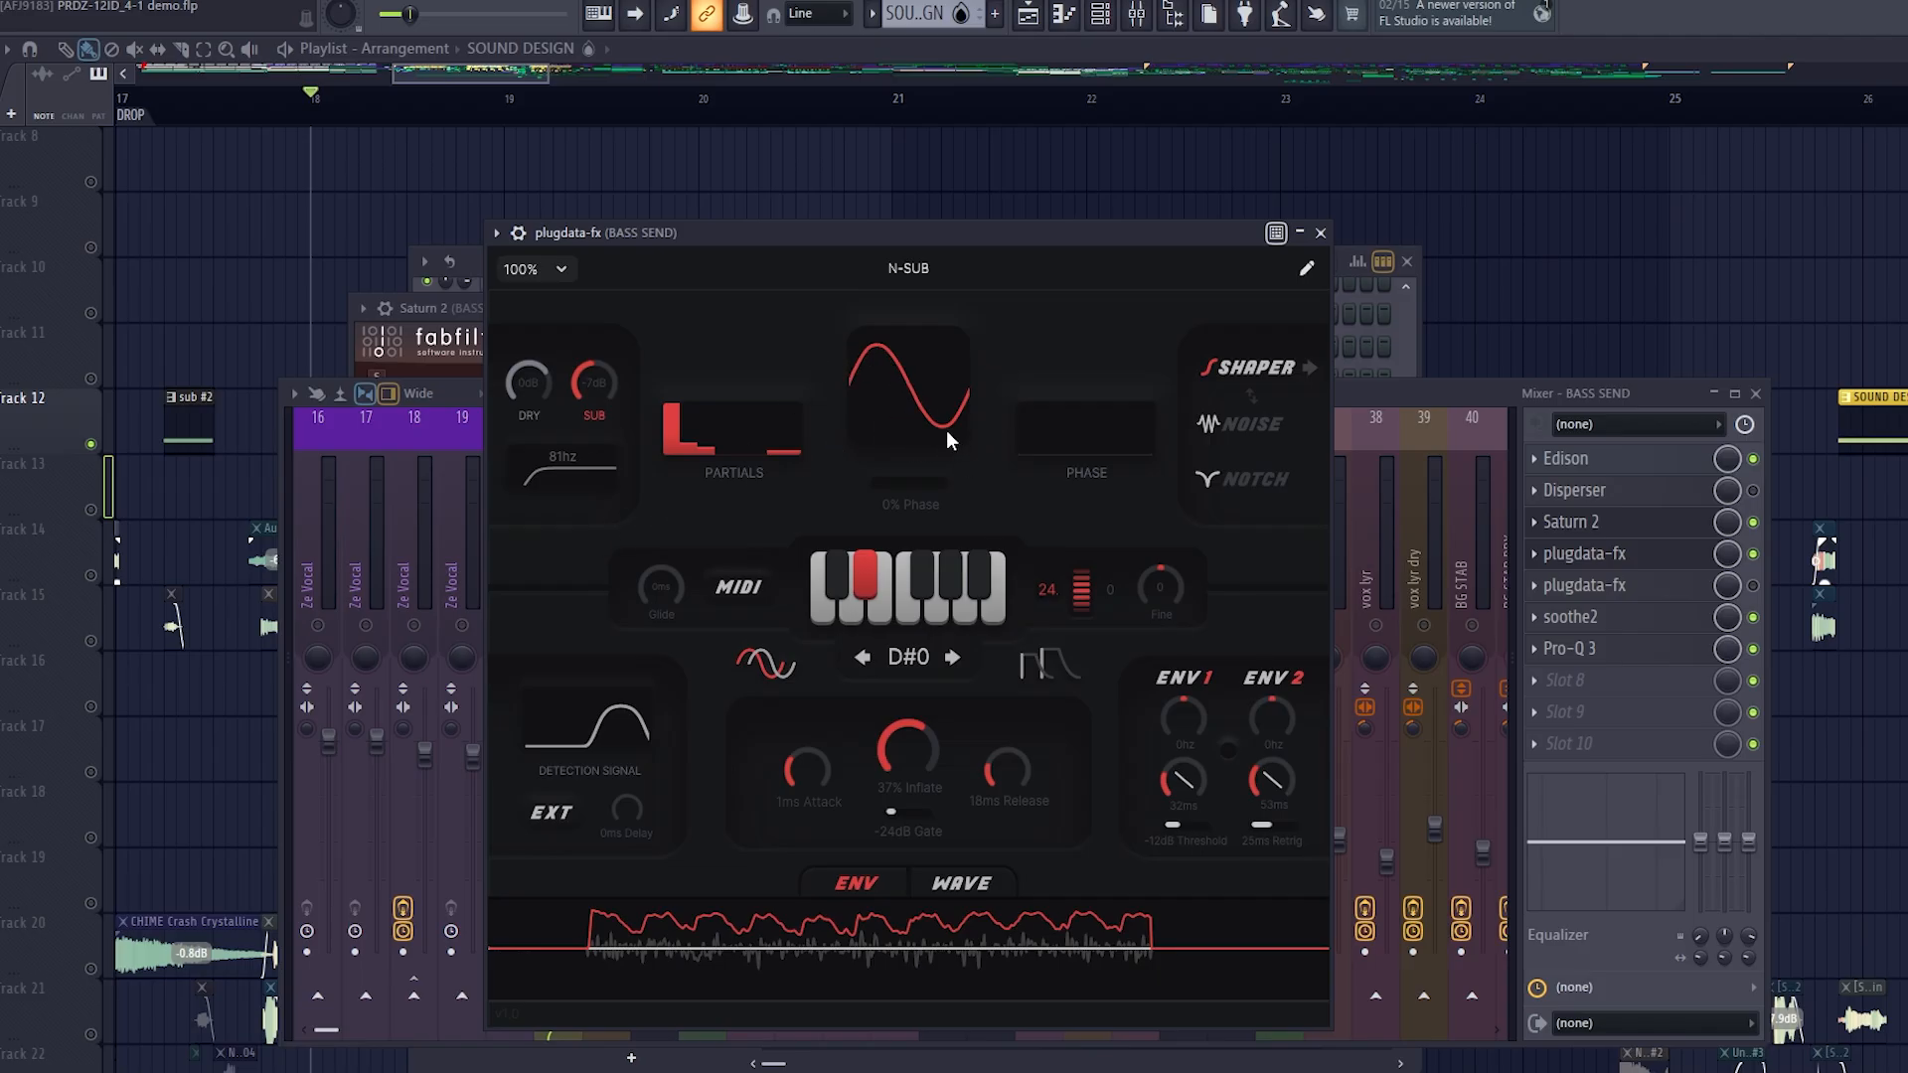
{"action": "left_click_drag", "start_coordinate": [950, 238], "coordinate": [926, 247]}
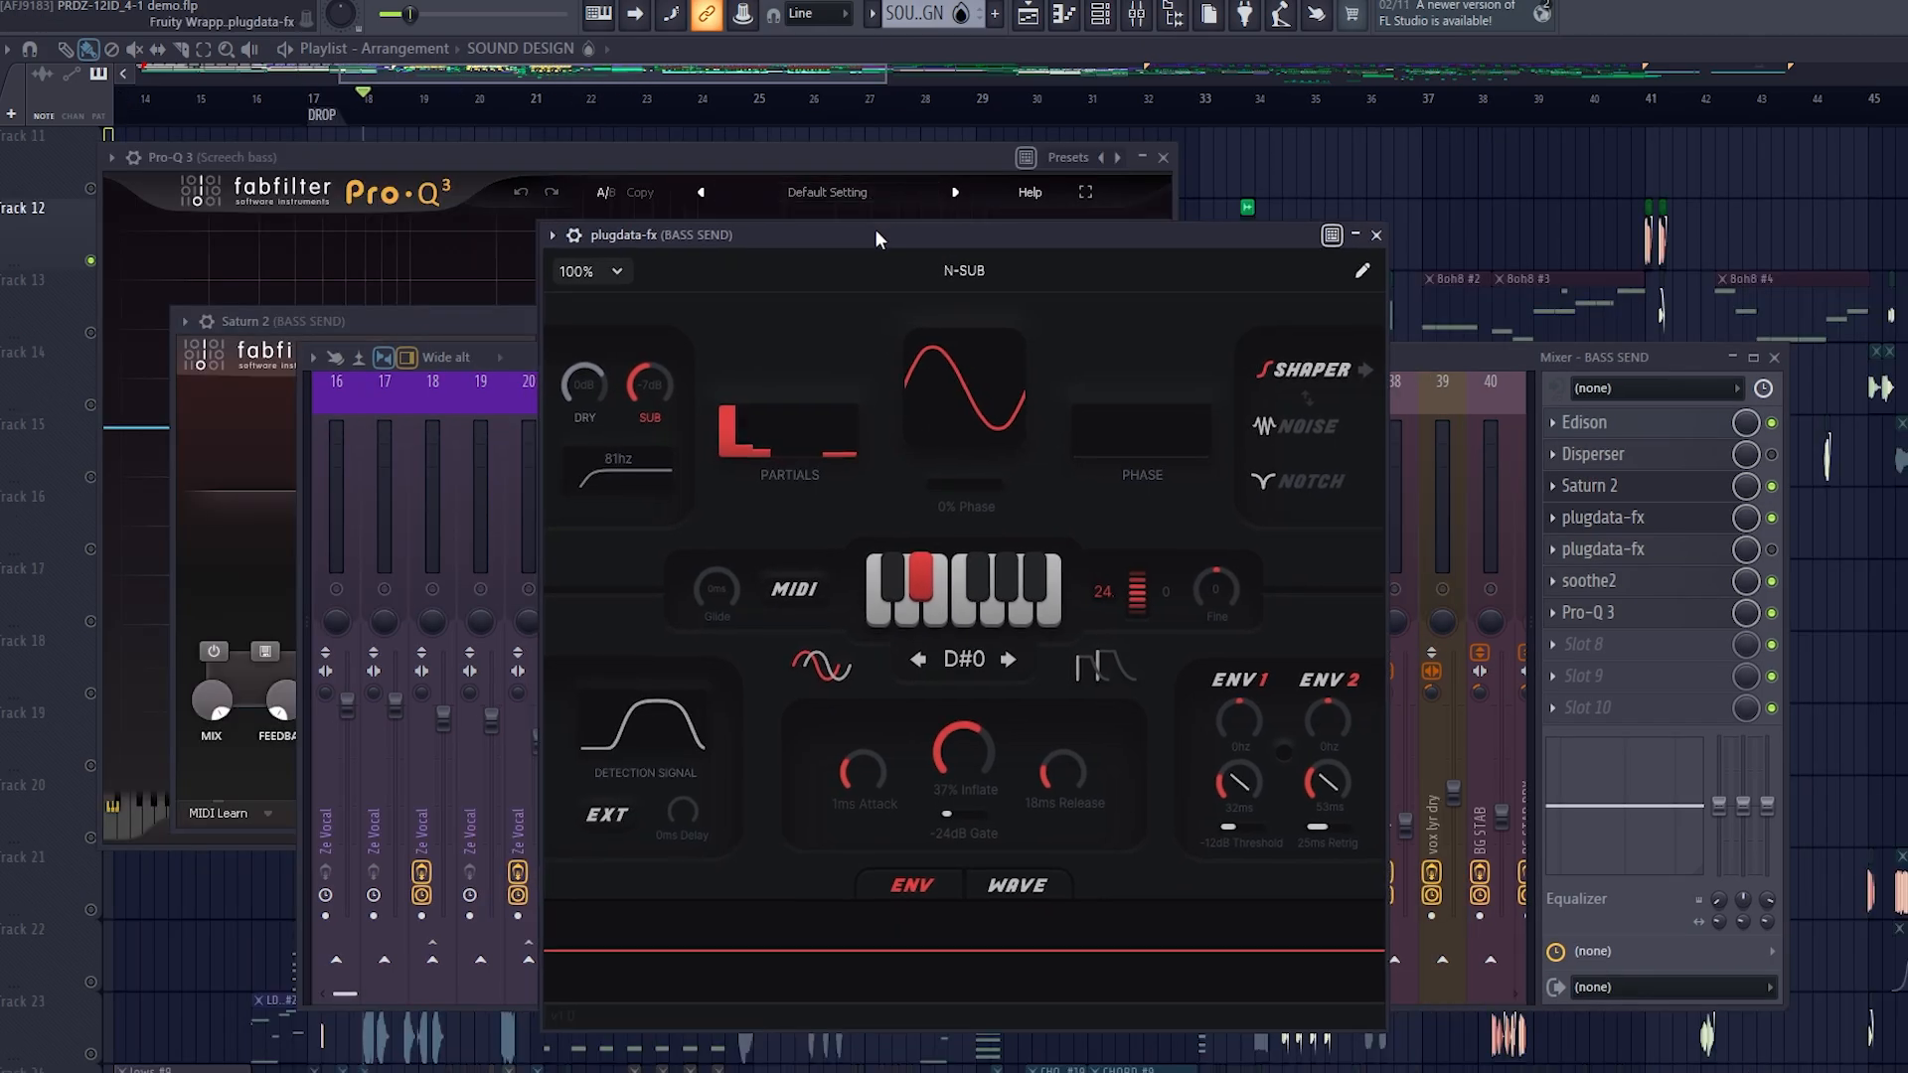
{"action": "left_click_drag", "start_coordinate": [874, 229], "coordinate": [935, 216]}
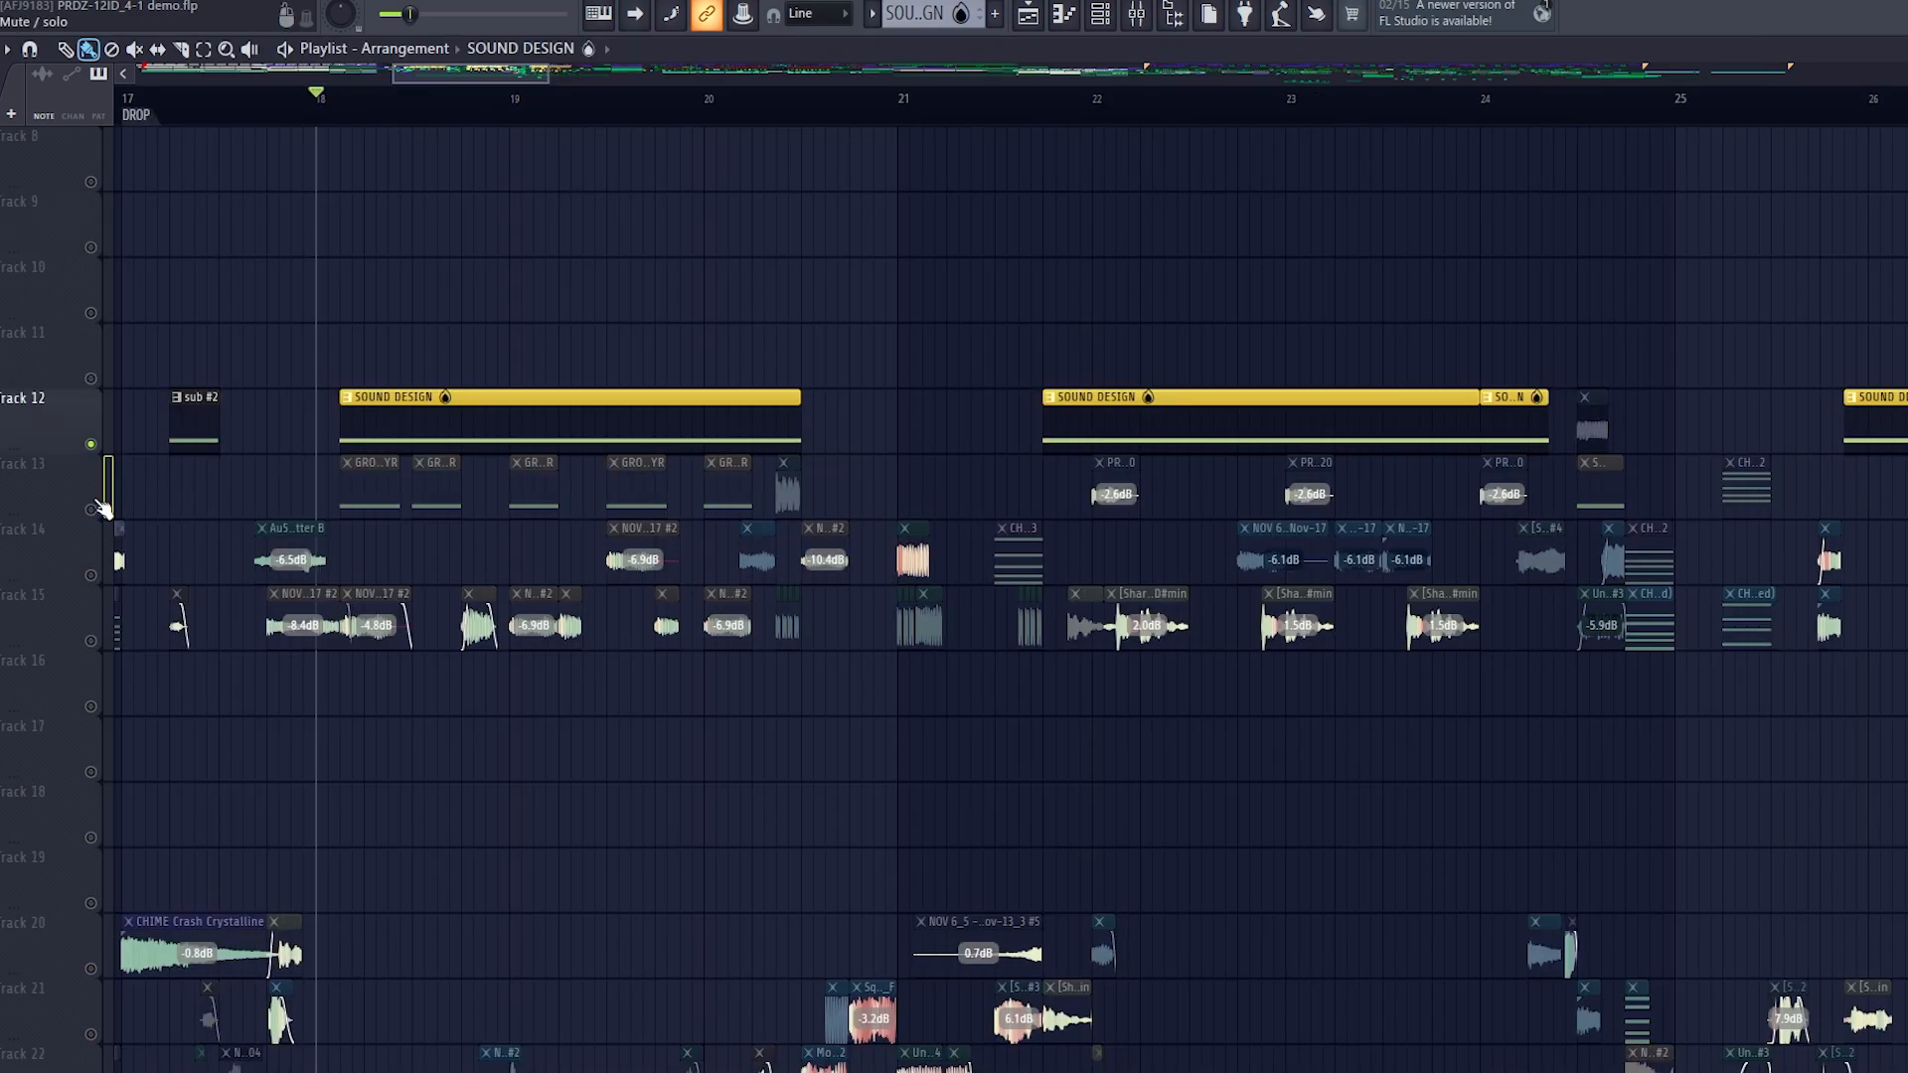
Solo playlist track 13 and open the Serum #6 instrument behind its GROWL LYR pattern
{"action": "right_click", "coordinate": [94, 506]}
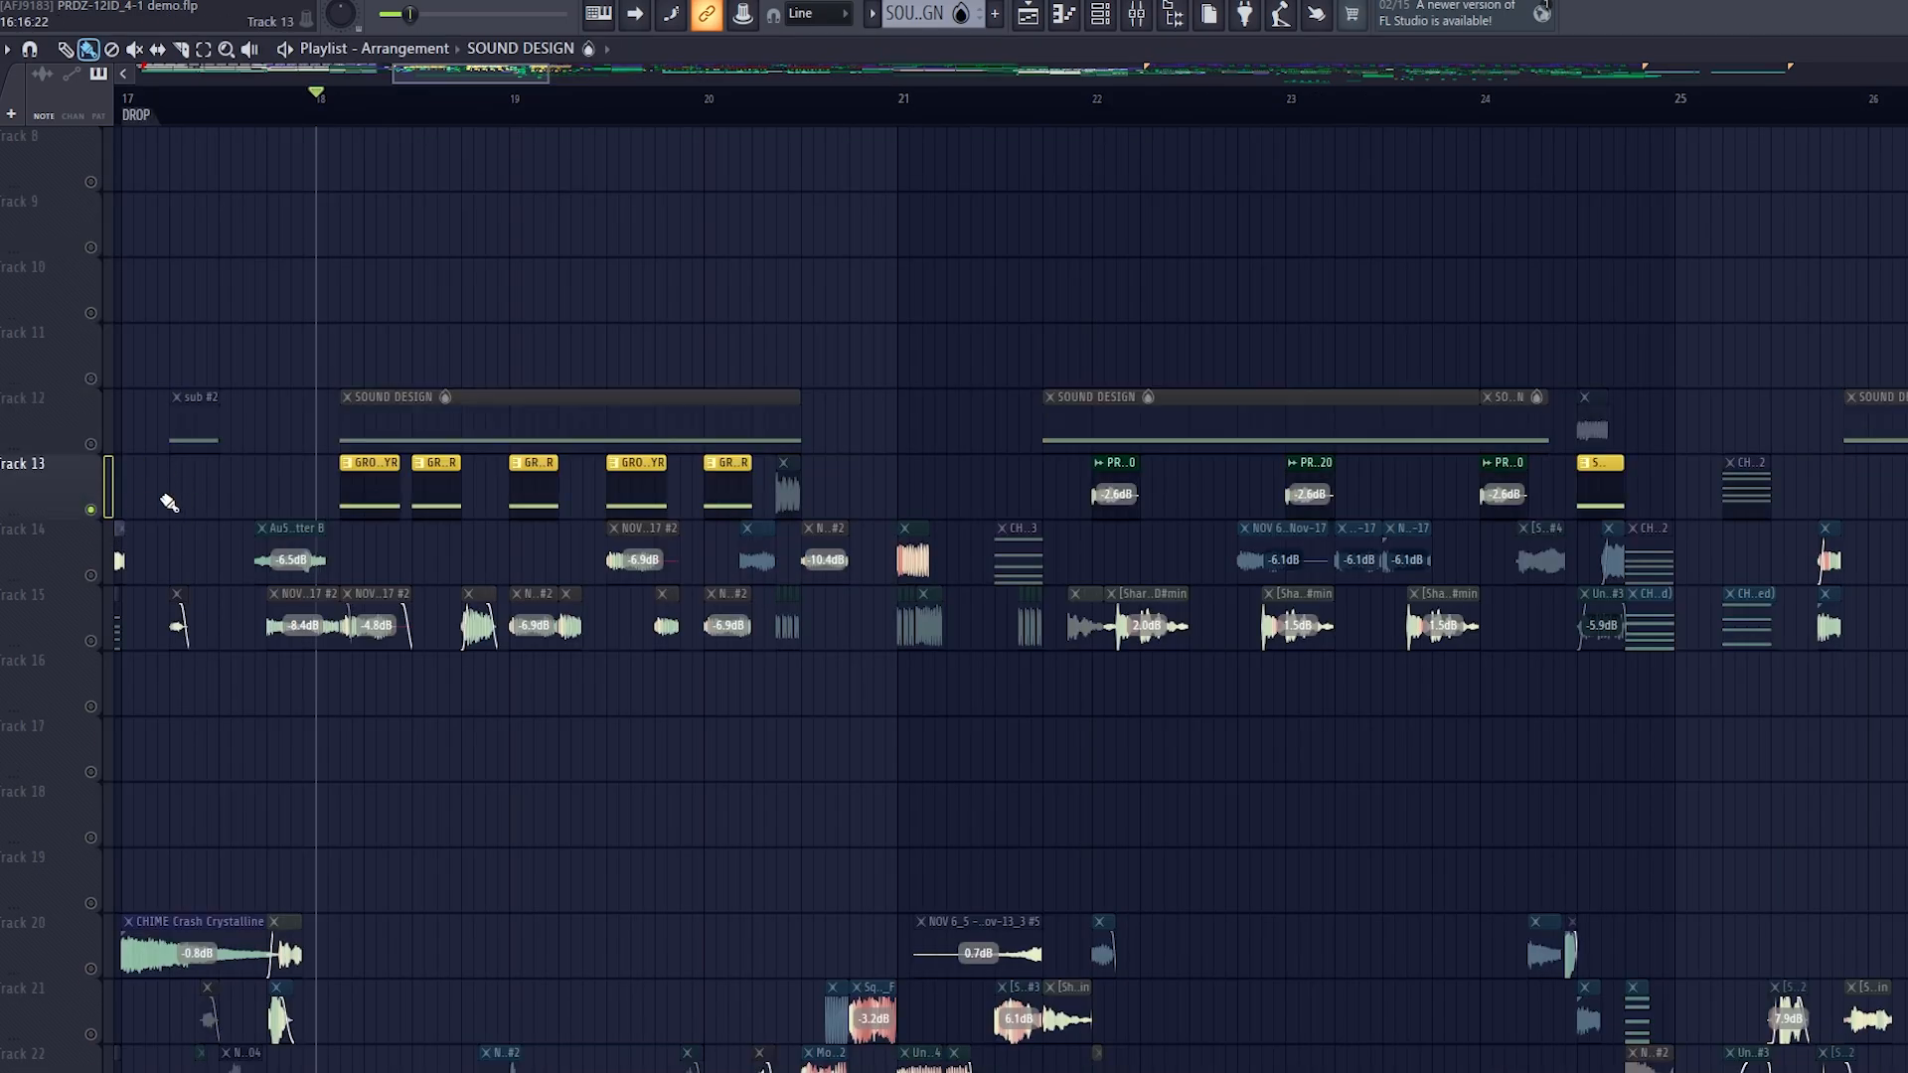
{"action": "double_click", "coordinate": [349, 491]}
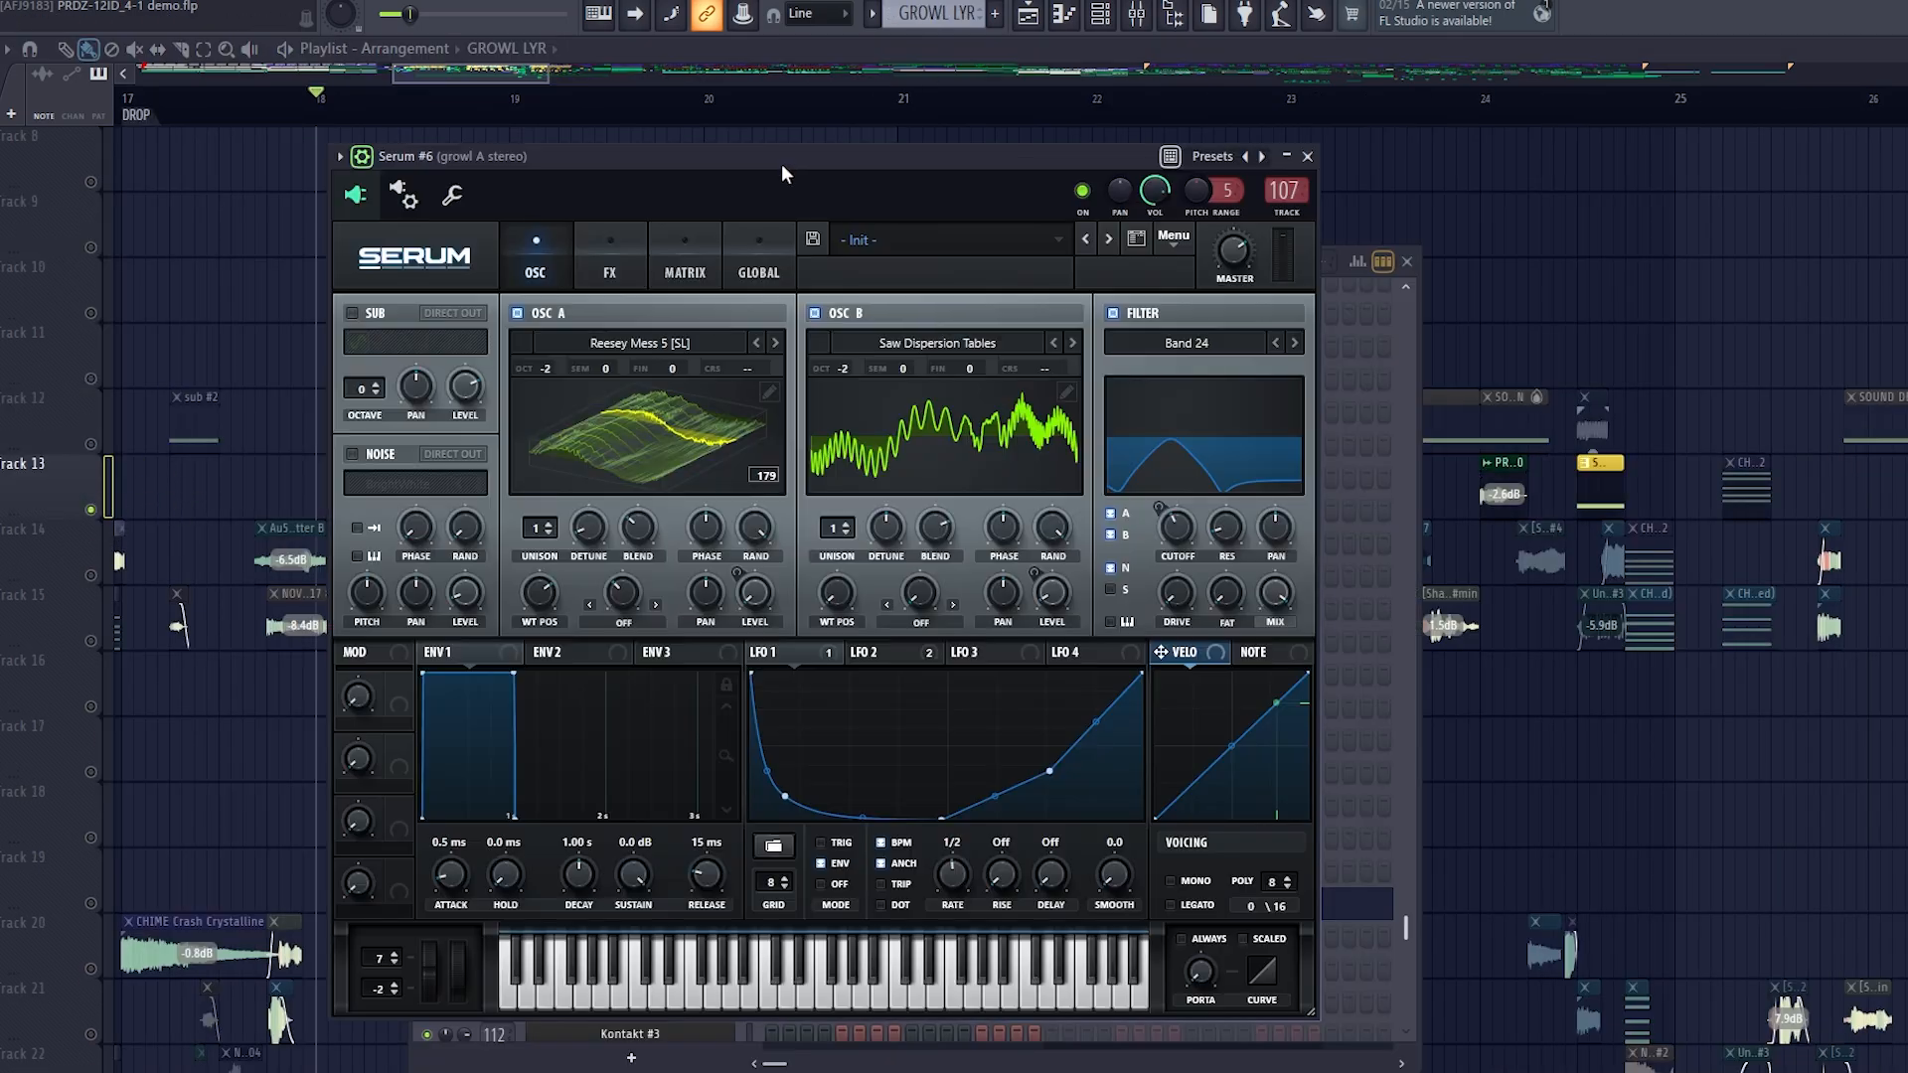
{"action": "left_click_drag", "start_coordinate": [780, 159], "coordinate": [861, 139]}
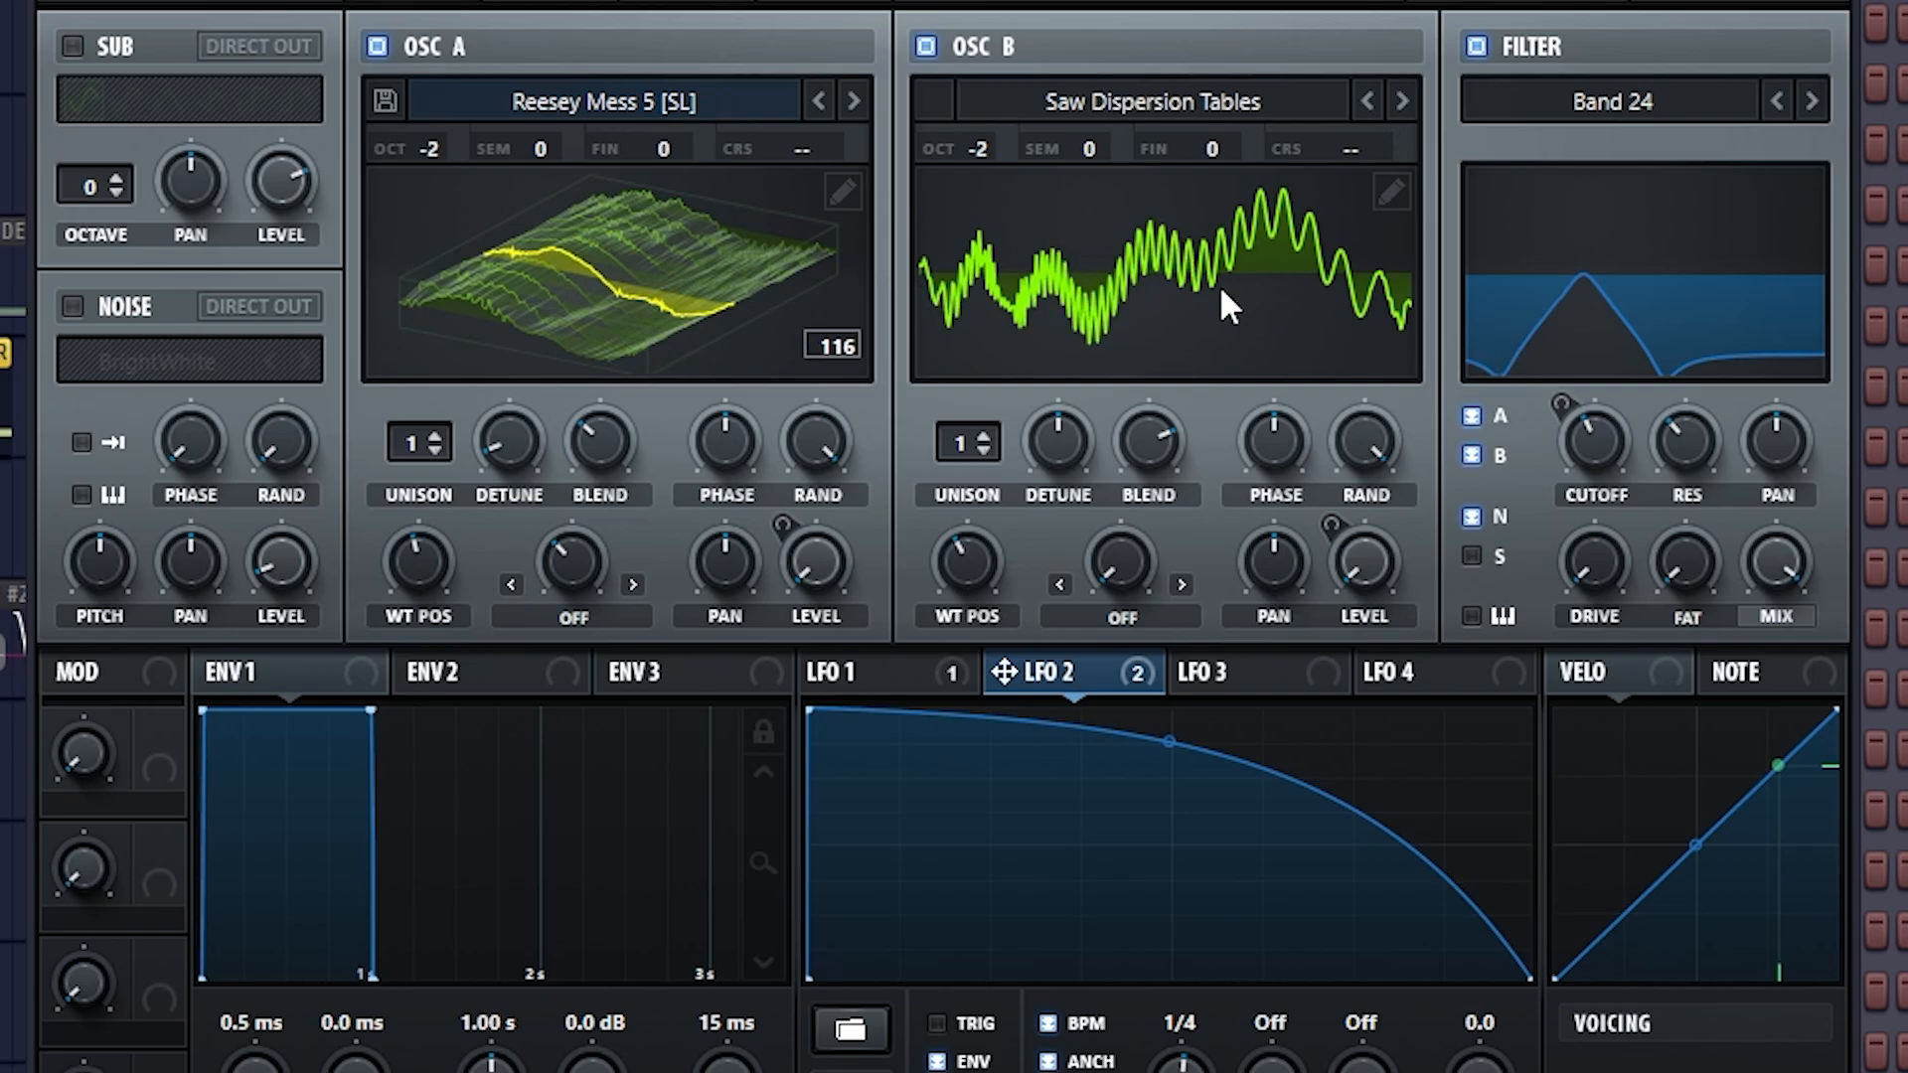
Turn off oscillator A and the filter in Serum #6, and audition oscillator B alone
{"action": "left_click", "coordinate": [377, 46]}
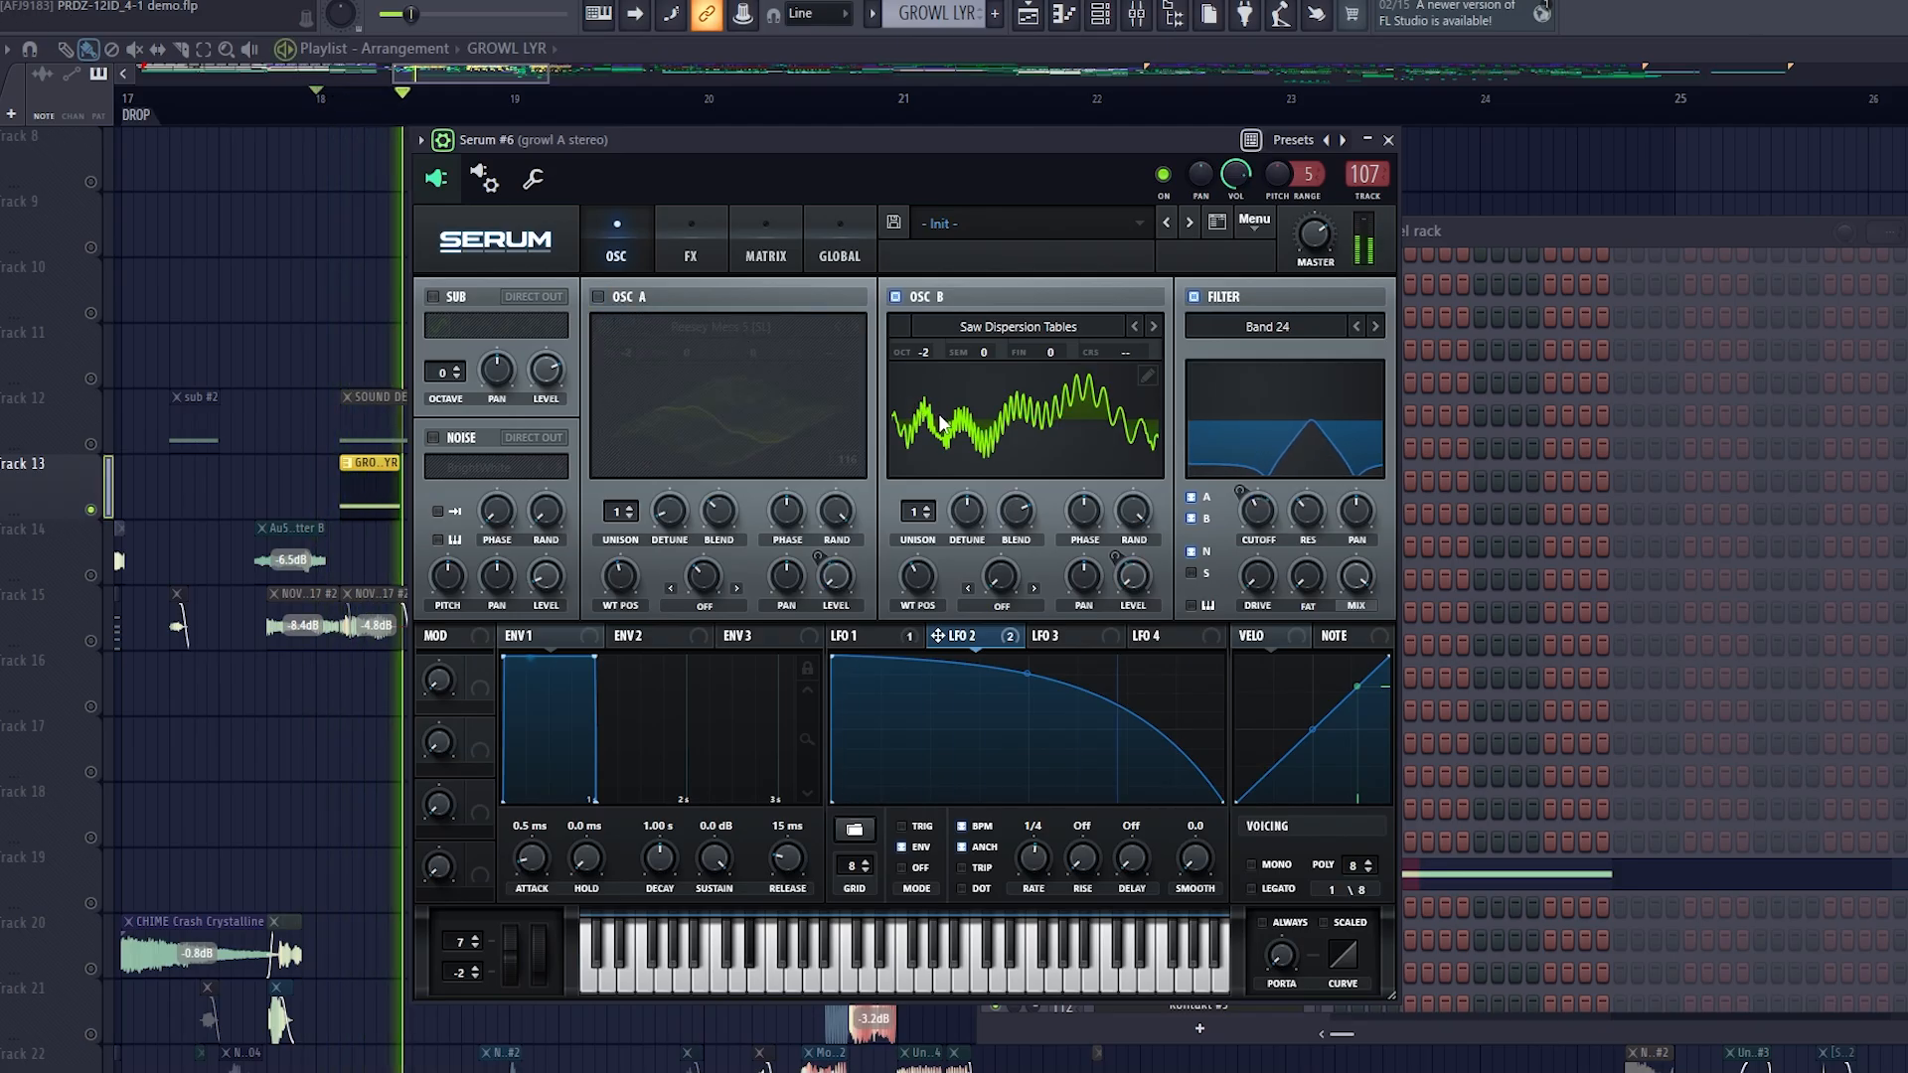
{"action": "left_click", "coordinate": [1215, 298]}
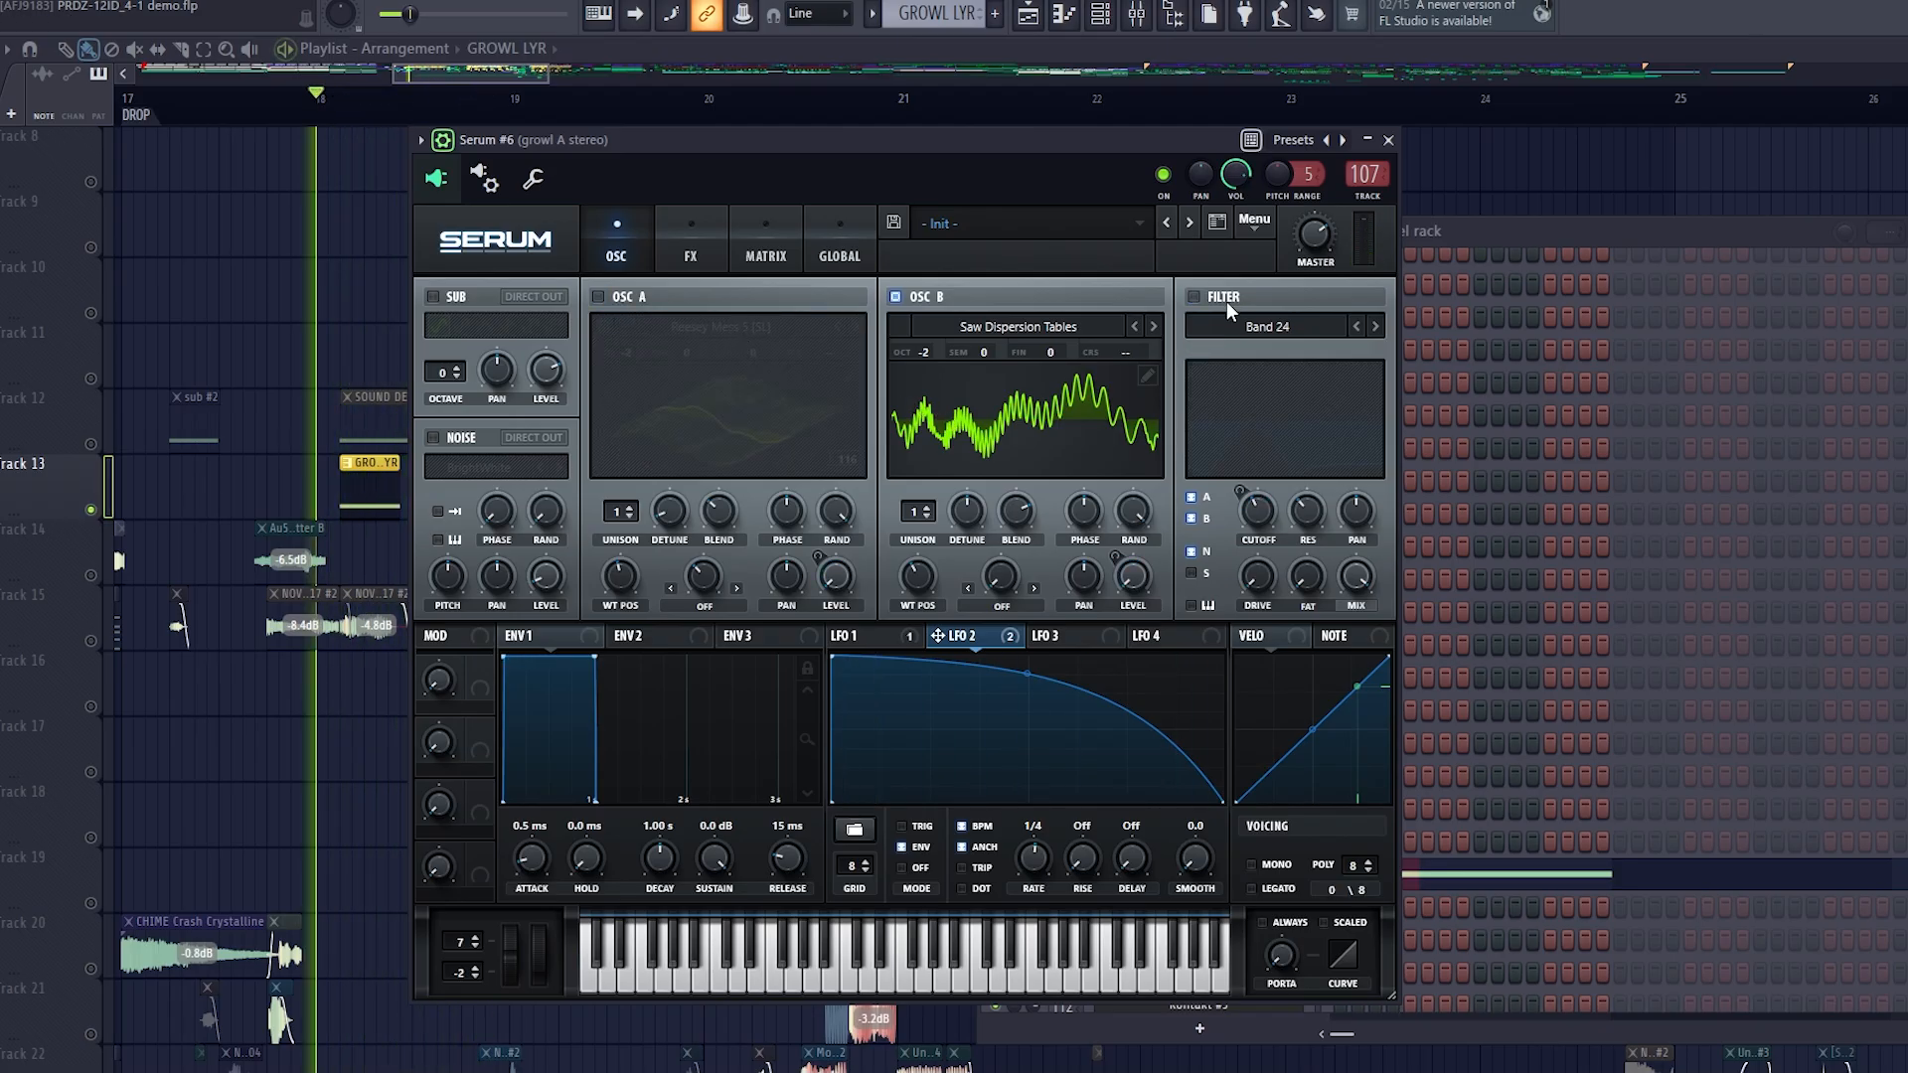
{"action": "key", "text": "space"}
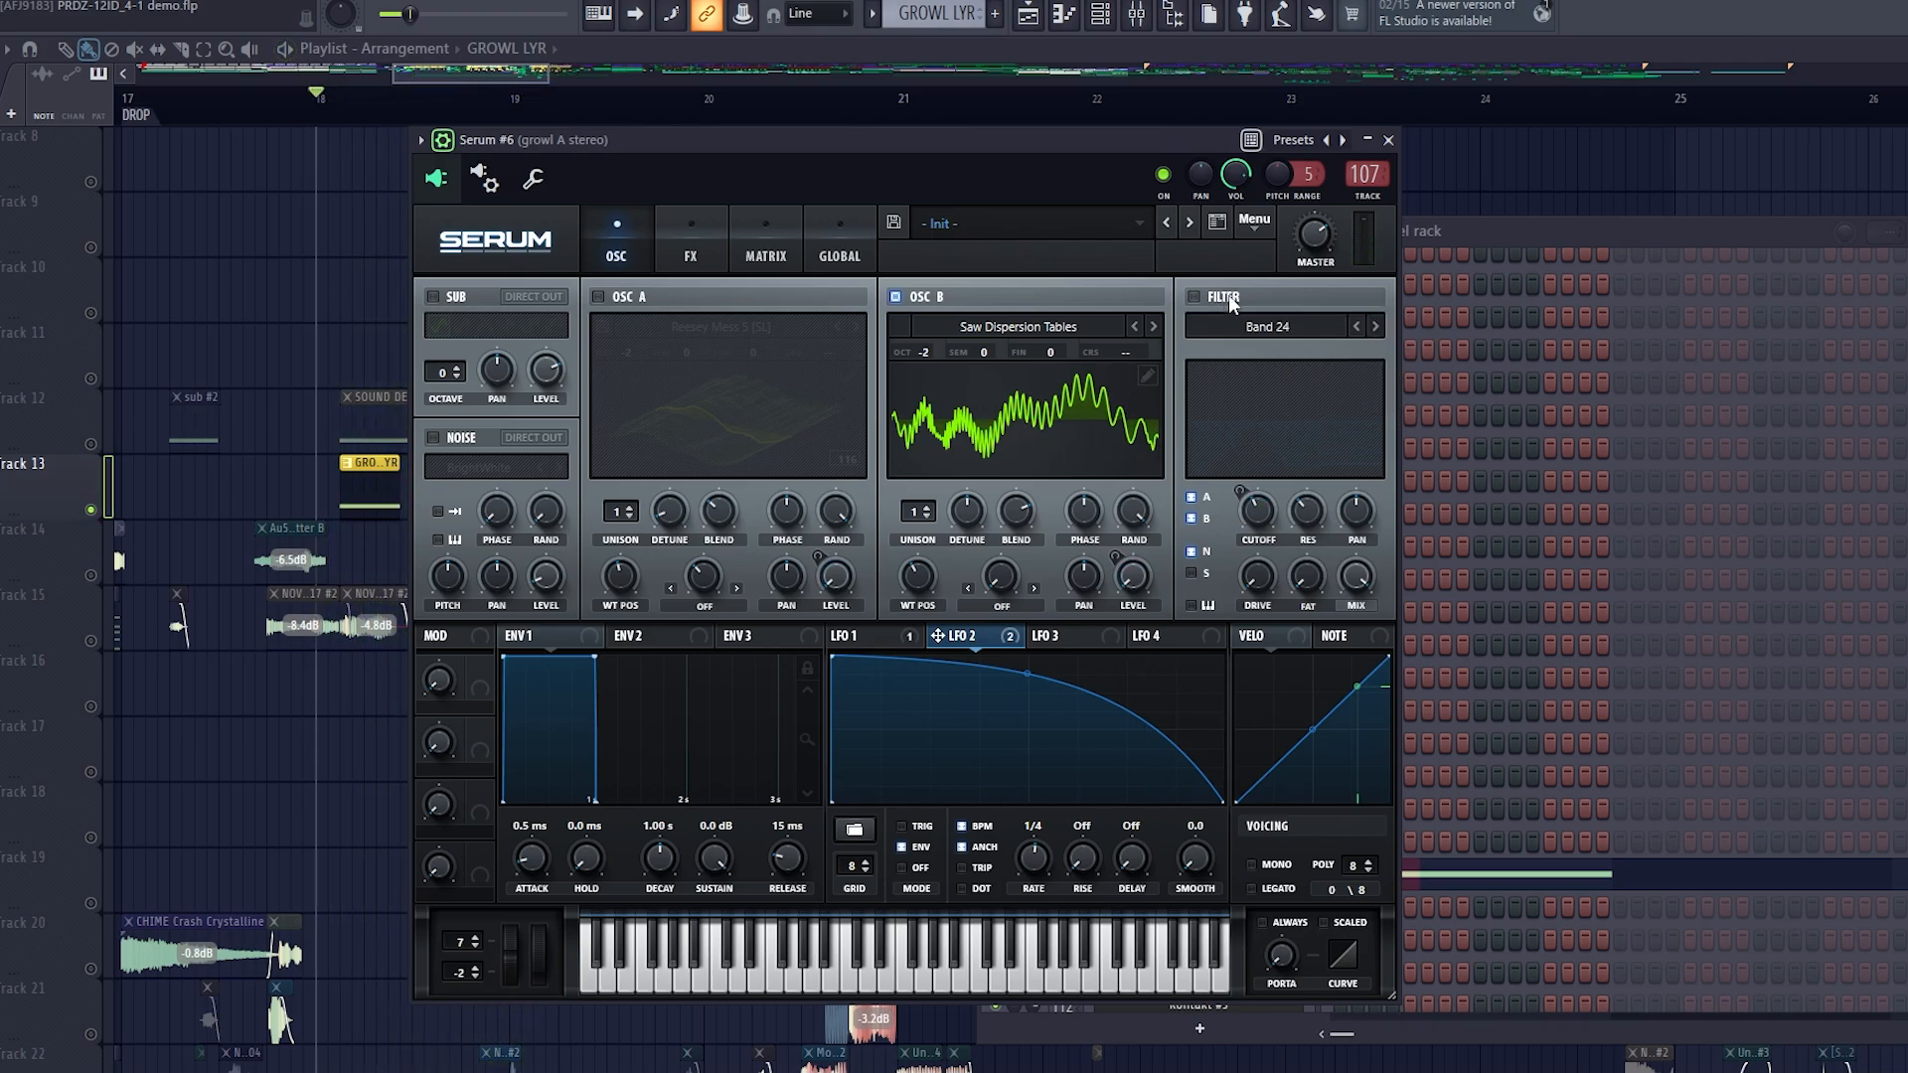
Turn the Band 24 filter back on and display the LFO 1 curve
{"action": "left_click", "coordinate": [1229, 297]}
{"action": "left_click", "coordinate": [849, 635]}
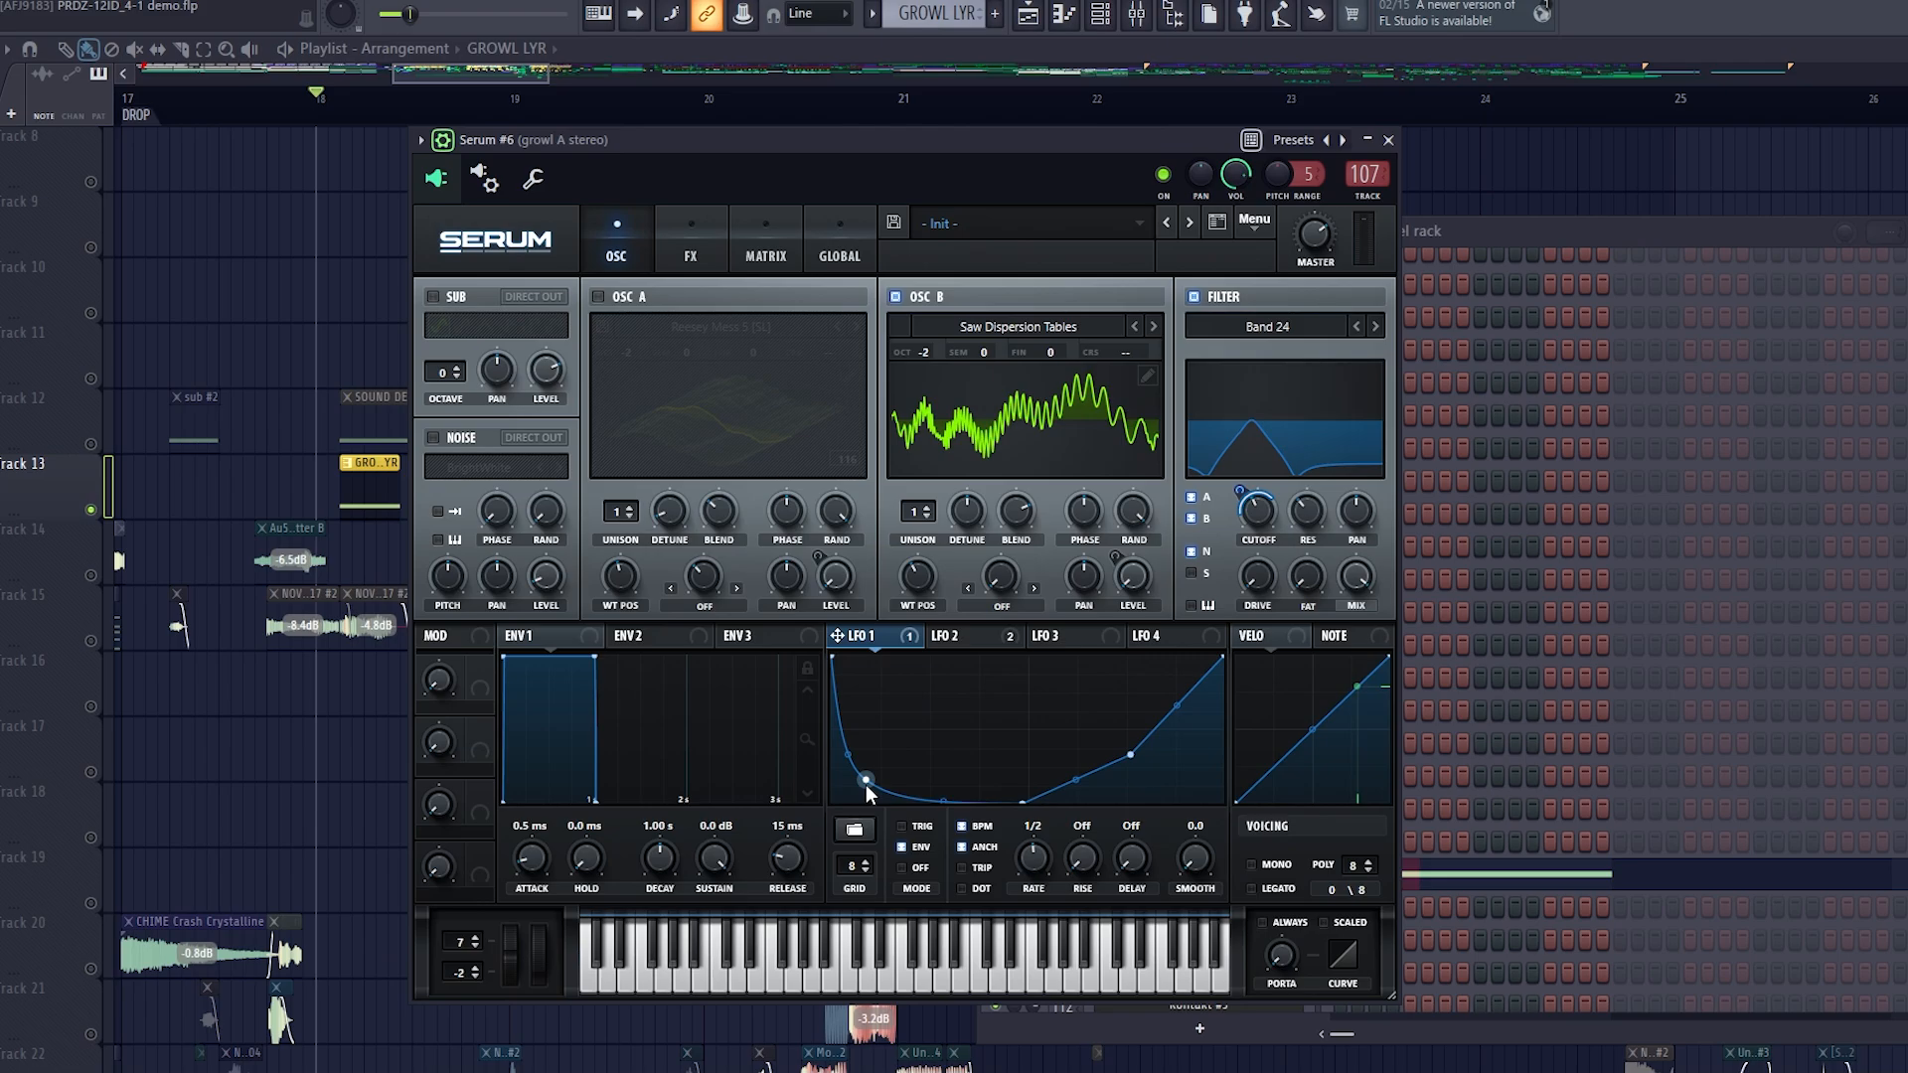
Reshape the lower curve point of LFO 1 in Serum #6 while auditioning the filter movement
{"action": "key", "text": "space"}
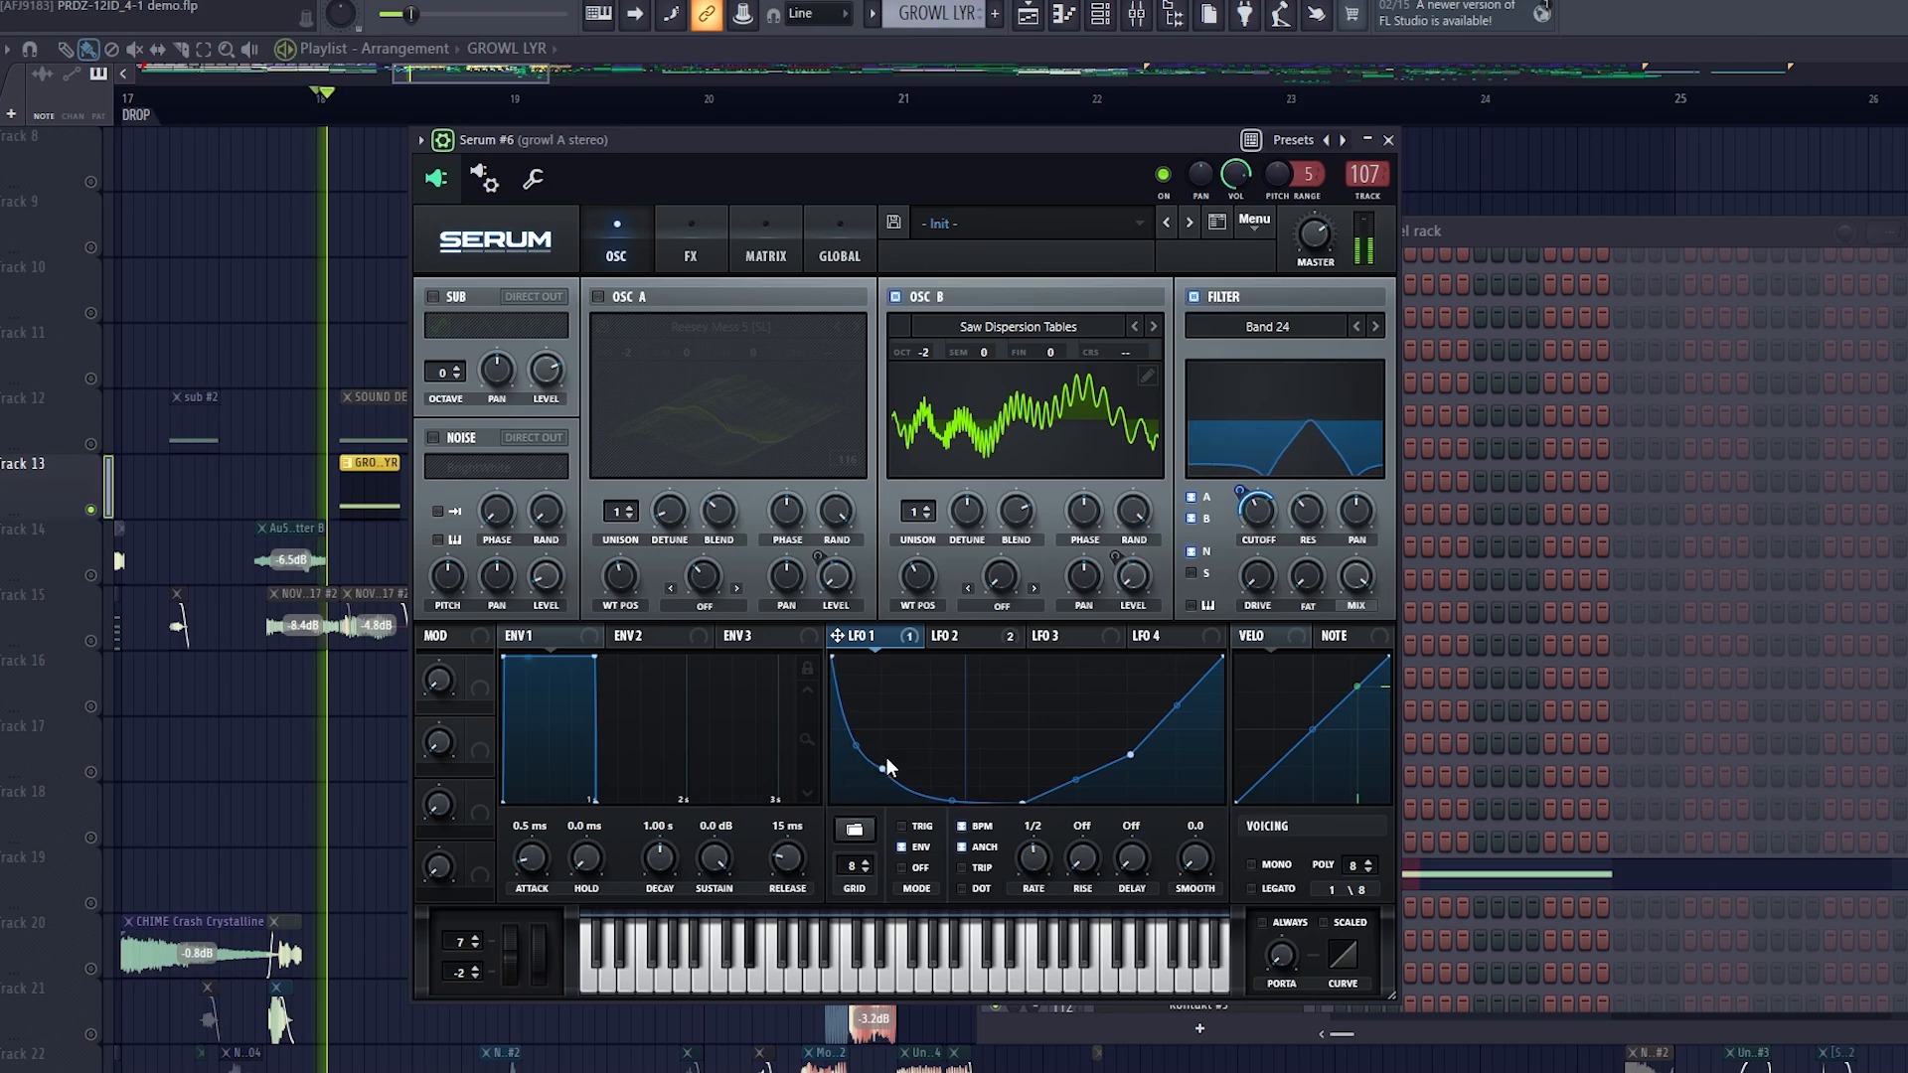
{"action": "mouse_move", "coordinate": [882, 768]}
{"action": "left_mouse_down"}
{"action": "mouse_move", "coordinate": [896, 711]}
{"action": "mouse_move", "coordinate": [895, 766]}
{"action": "mouse_move", "coordinate": [871, 769]}
{"action": "left_mouse_up"}
{"action": "key", "text": "space"}
{"action": "key", "text": "space"}
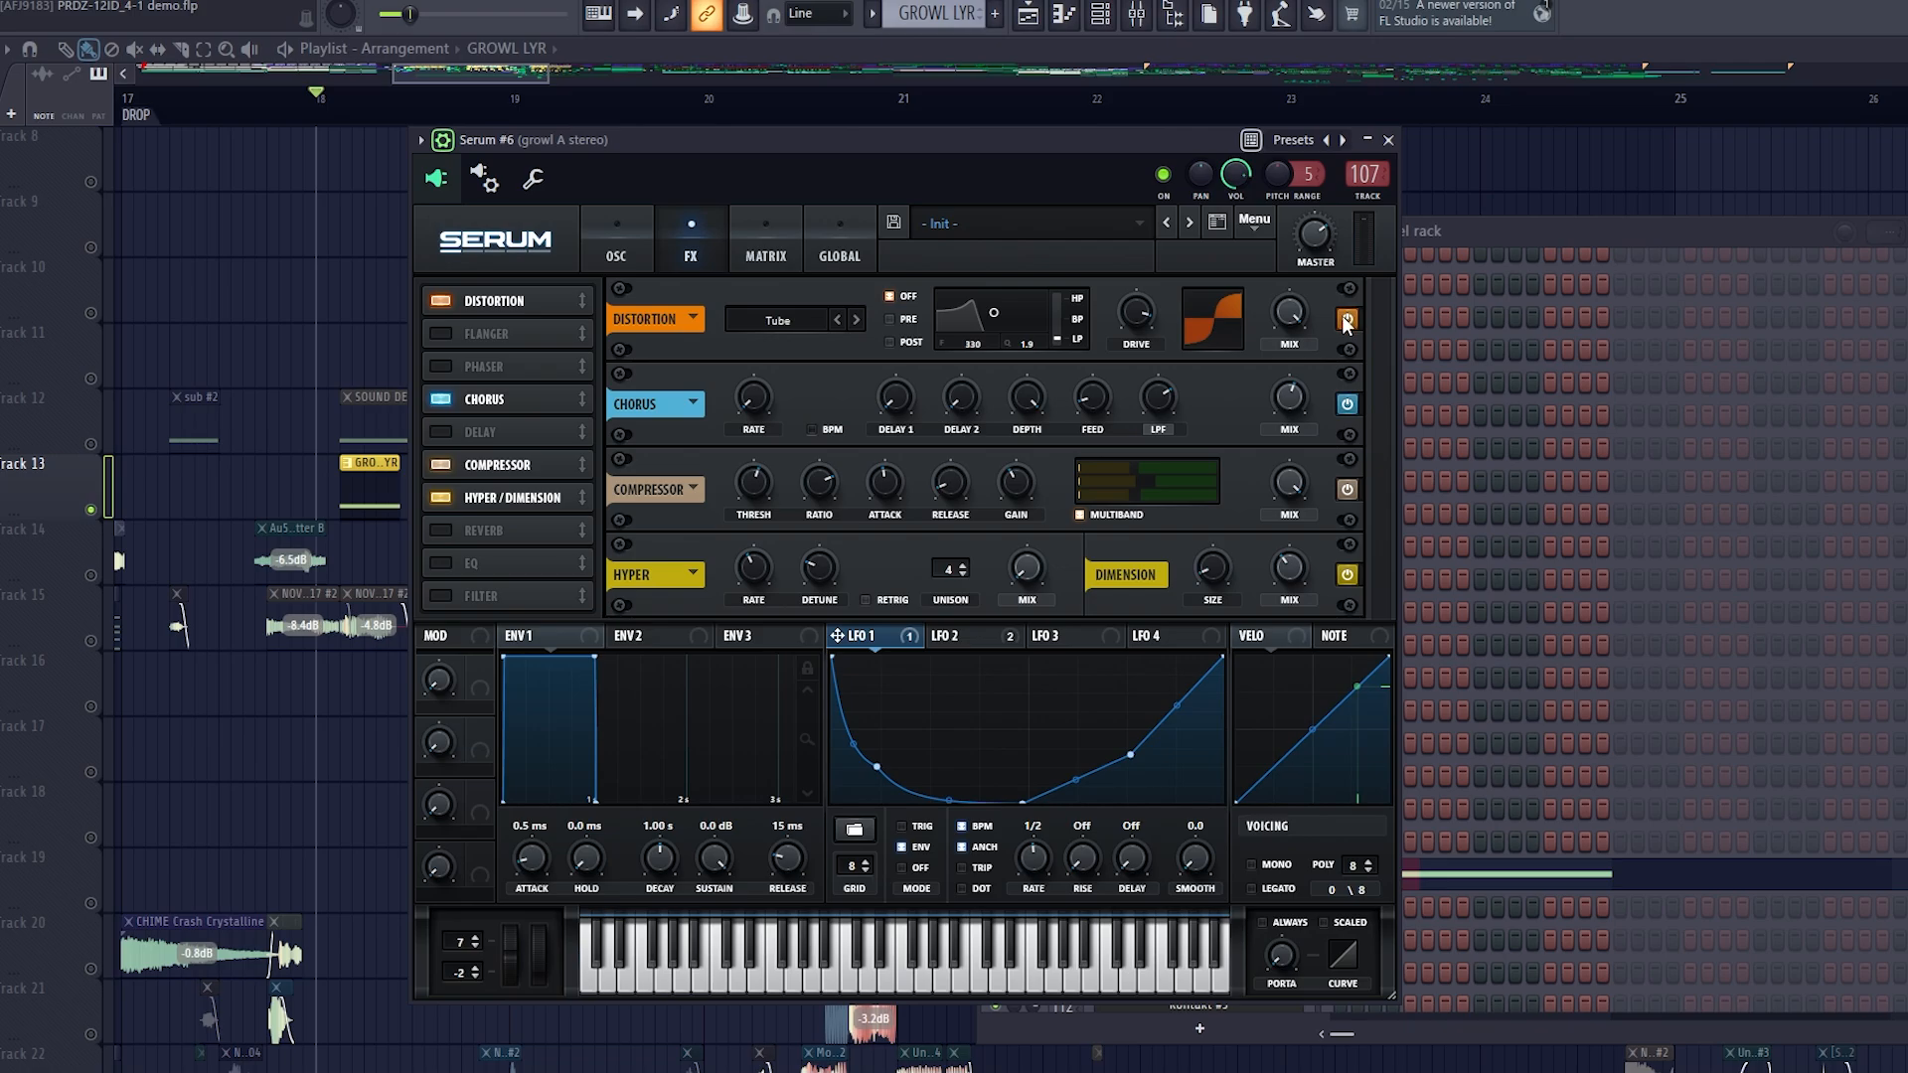
Compare the growl with the Distortion, Chorus, Compressor and Hyper/Dimension effects bypassed and re-enabled during playback
{"action": "left_click", "coordinate": [1348, 320]}
{"action": "key", "text": "space"}
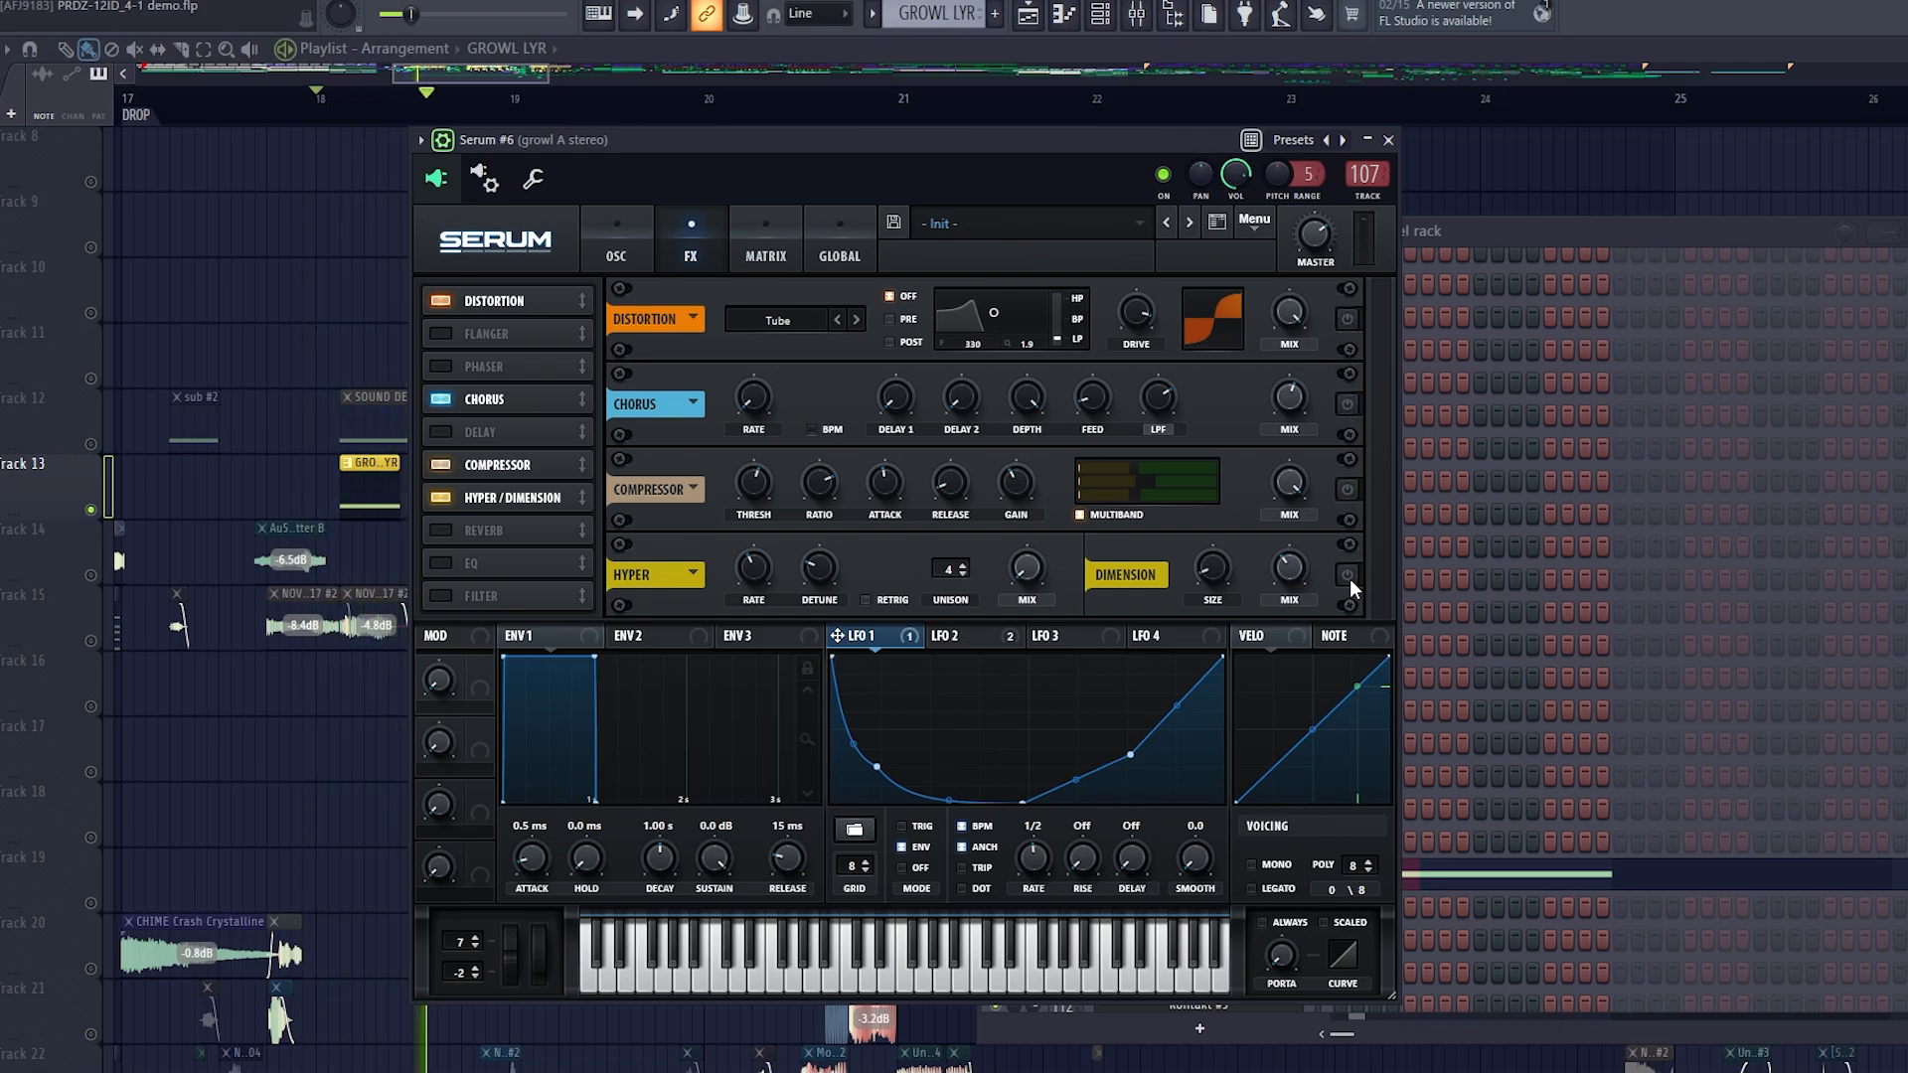
{"action": "left_click", "coordinate": [1349, 576]}
{"action": "left_click", "coordinate": [1347, 489]}
{"action": "left_click", "coordinate": [1347, 403]}
{"action": "left_click", "coordinate": [1348, 319]}
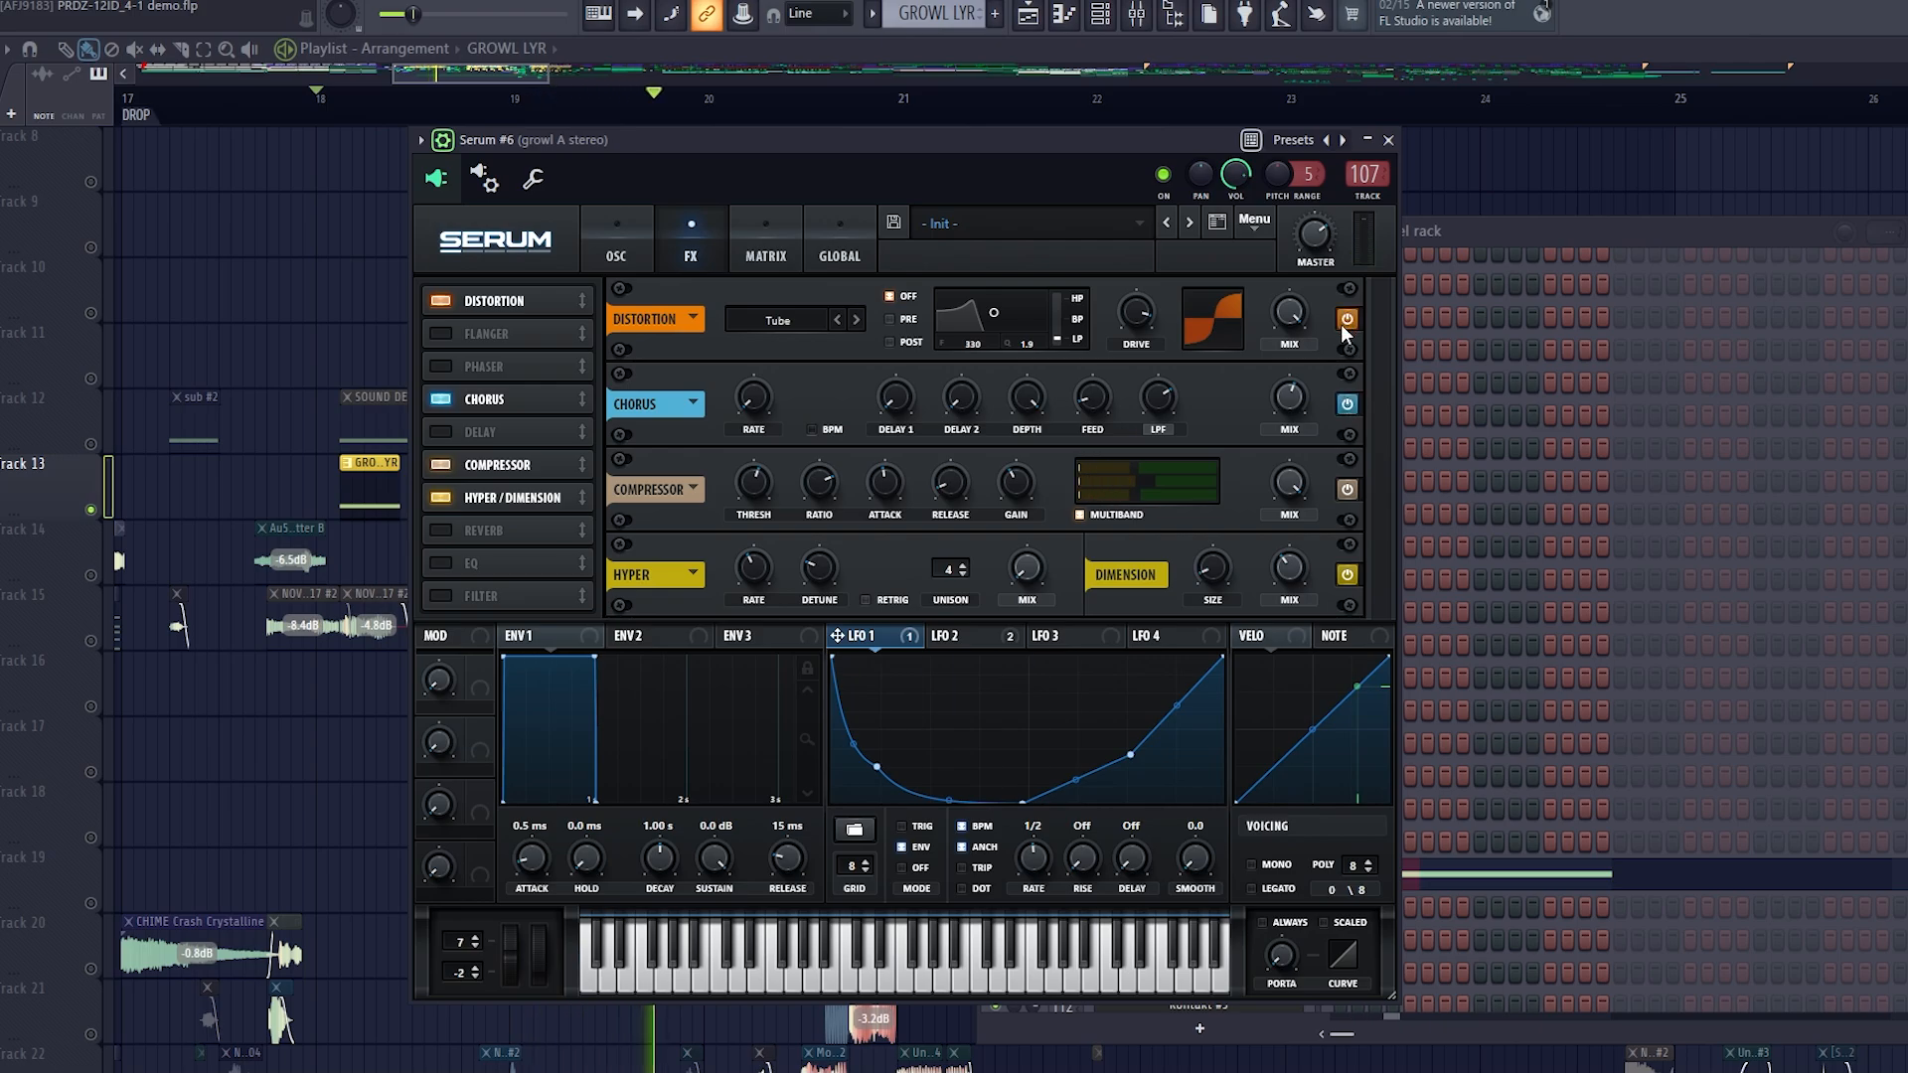
{"action": "key", "text": "space"}
Turn oscillator A (Reesey Mess 5) back on in Serum #6 and audition both oscillators together
{"action": "left_click", "coordinate": [616, 243]}
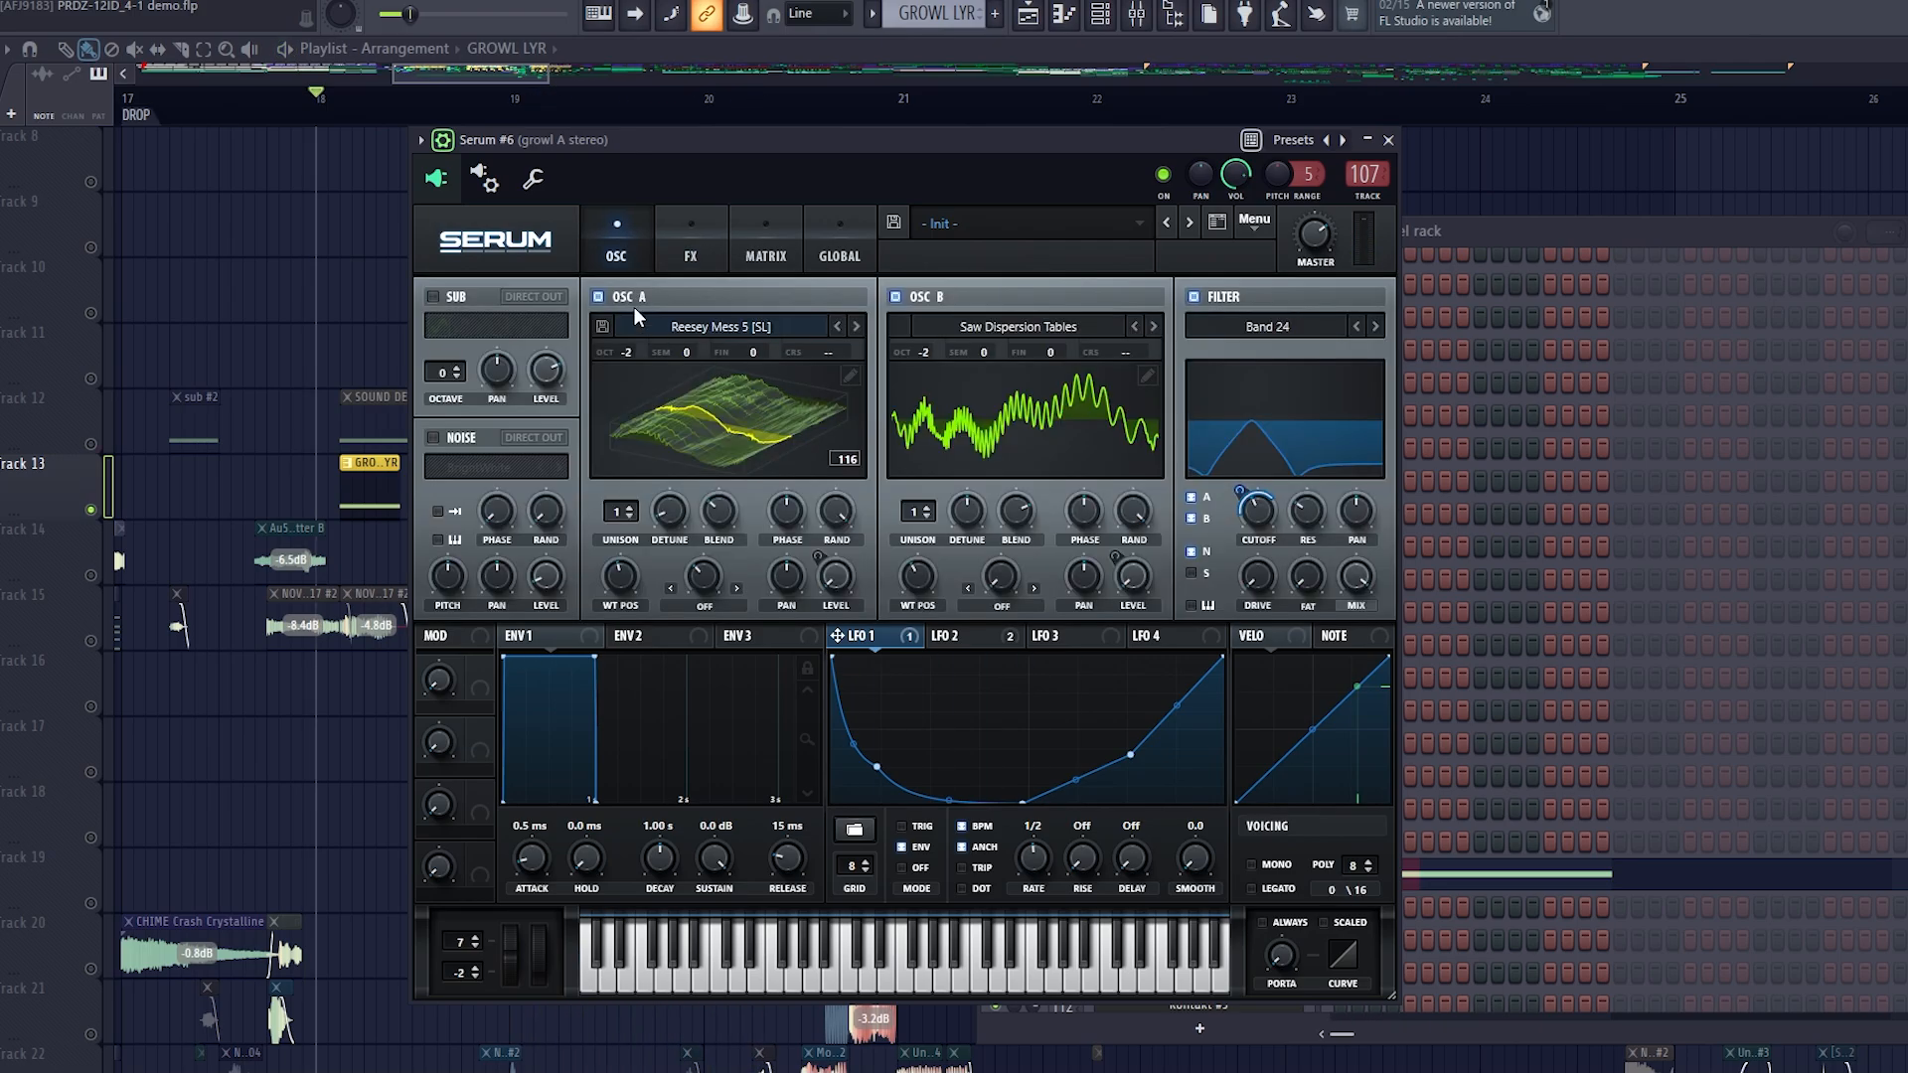
{"action": "left_click", "coordinate": [599, 297]}
{"action": "left_click", "coordinate": [623, 298]}
{"action": "key", "text": "space"}
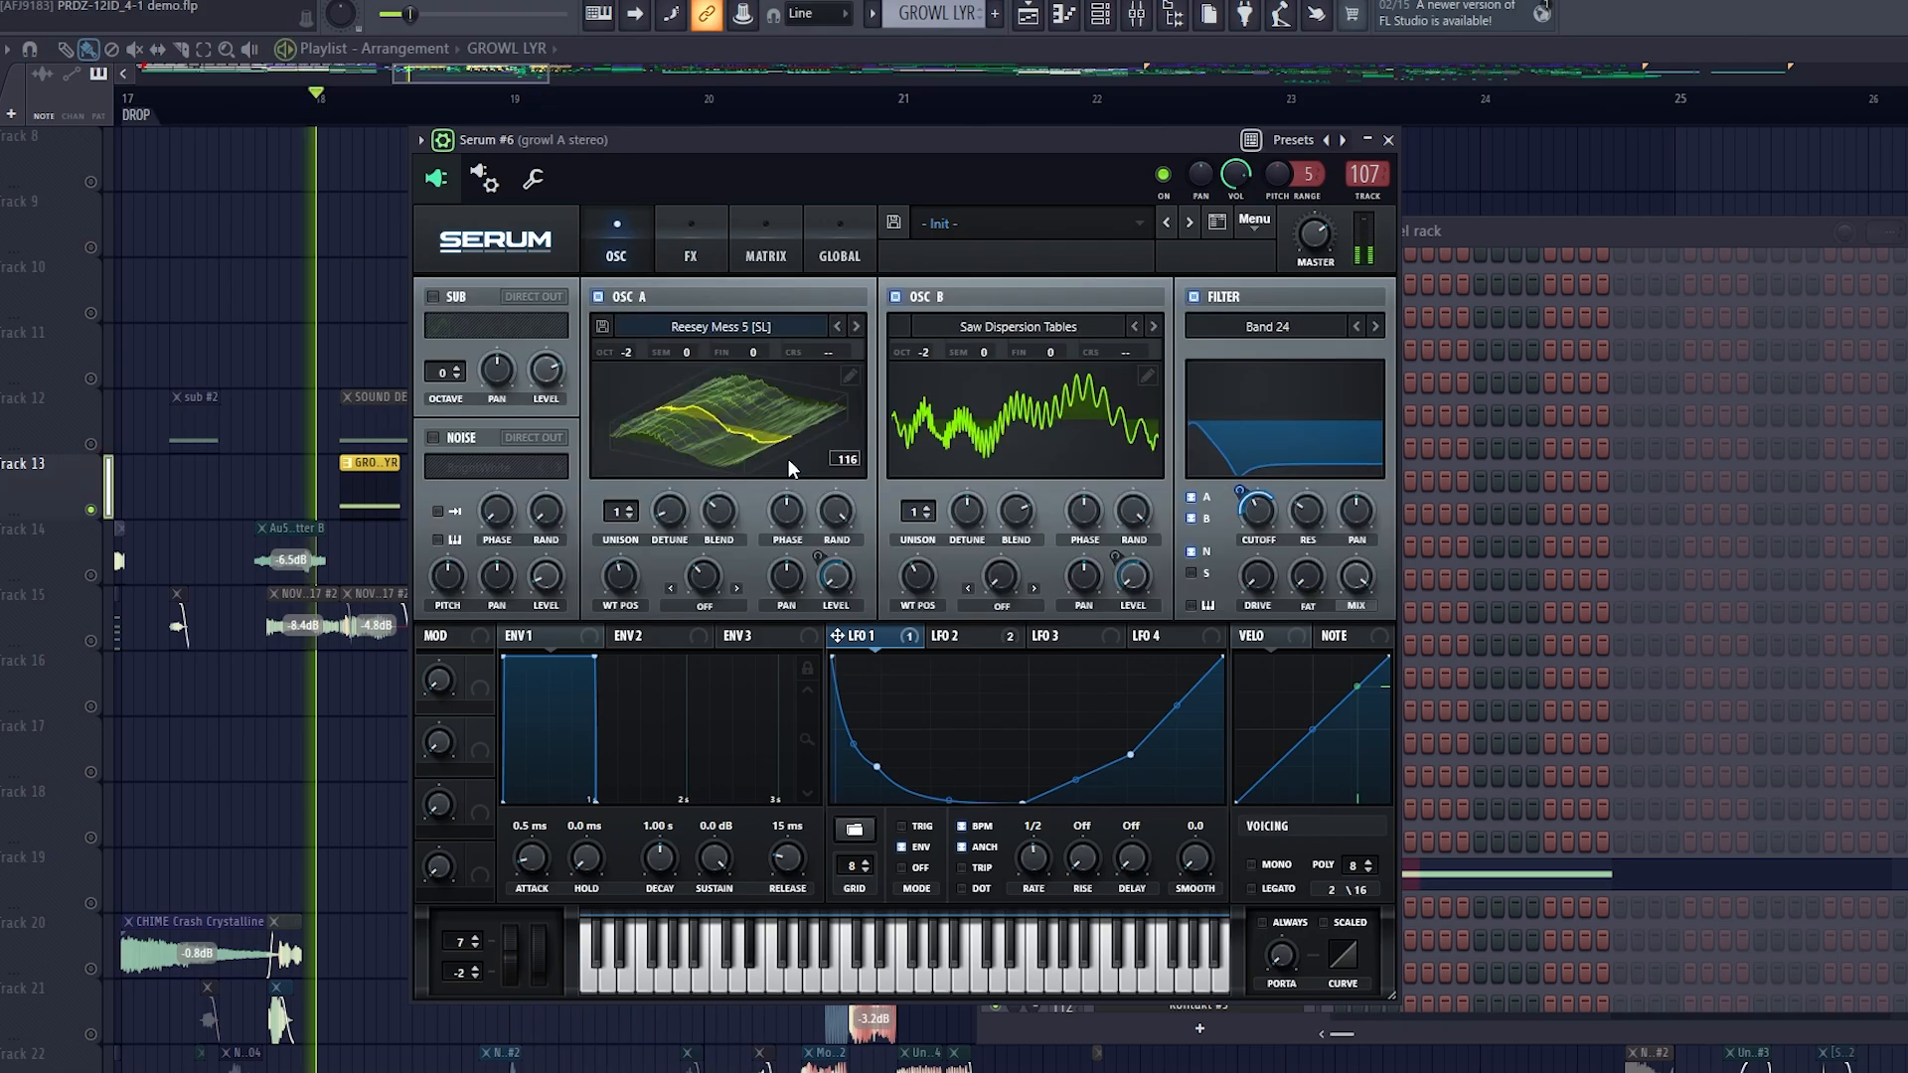
{"action": "key", "text": "space"}
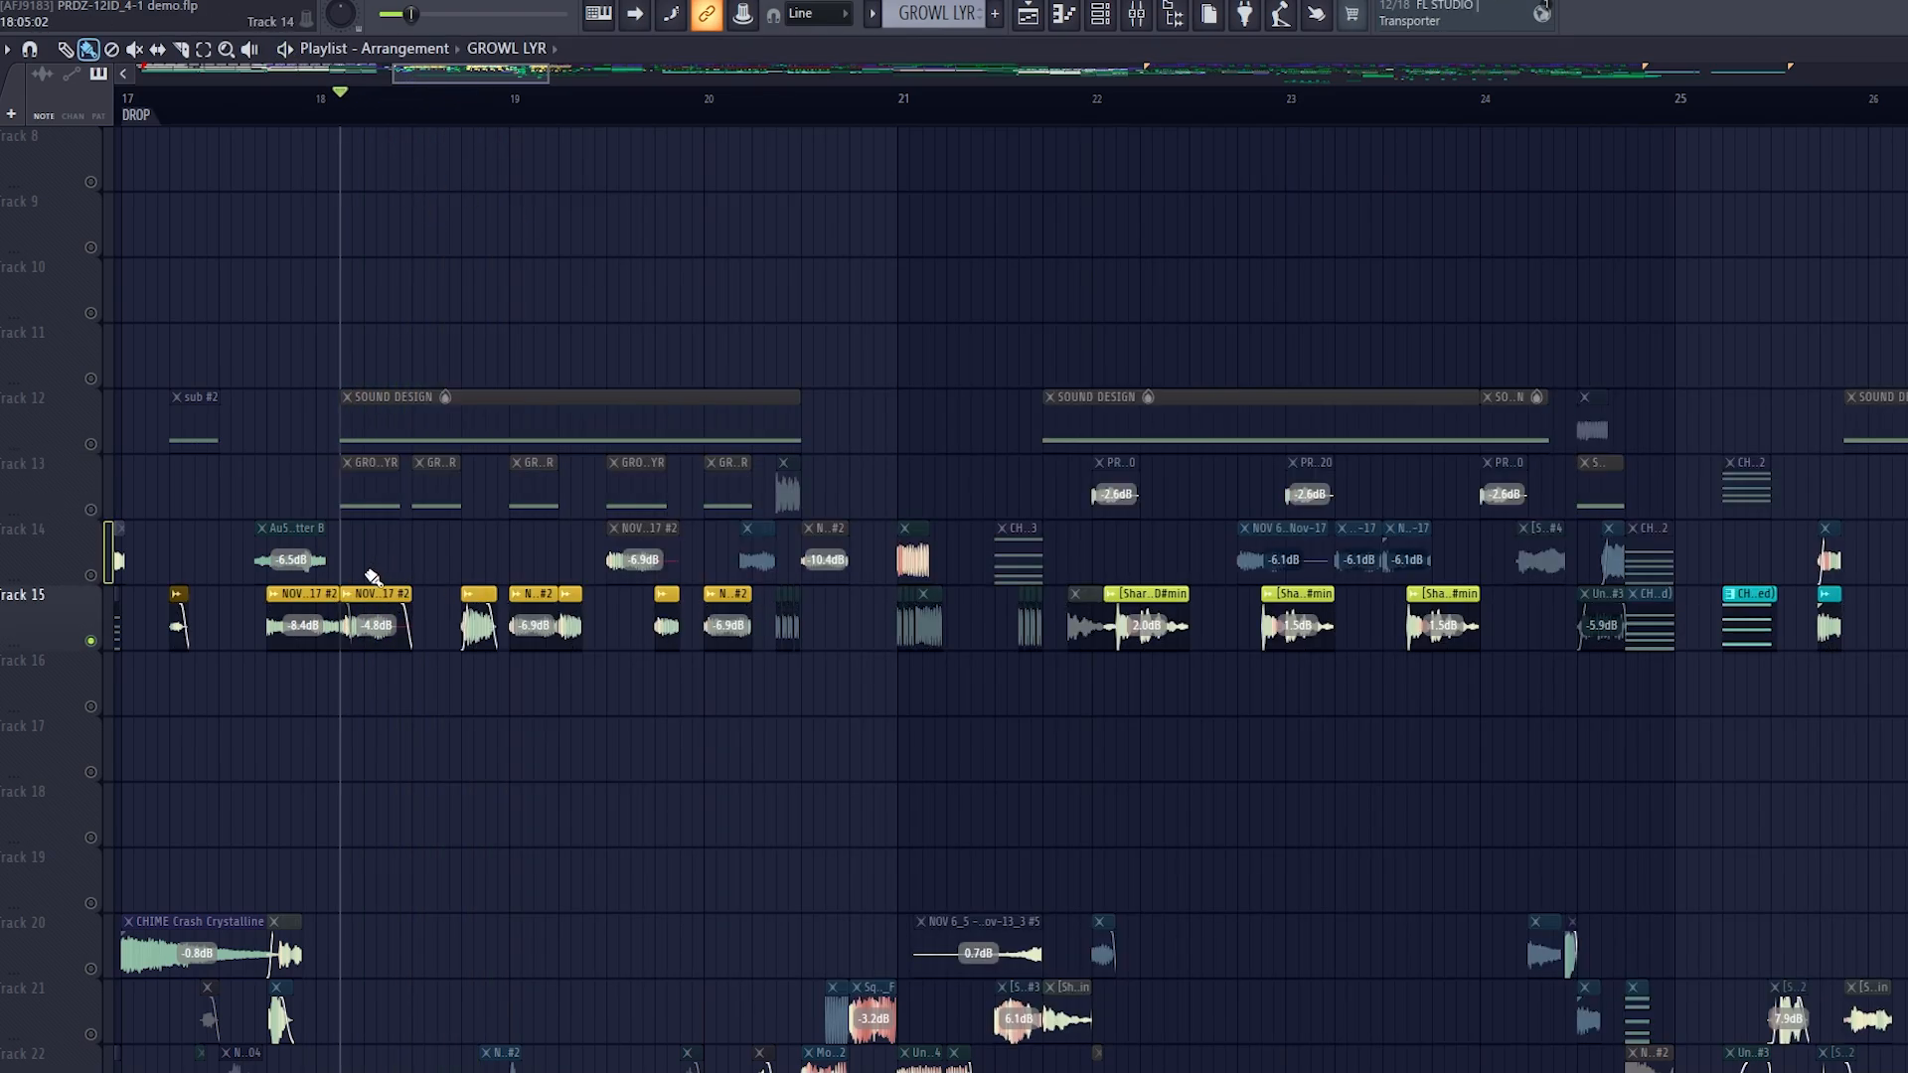
Select the NOV..17 #2 bass clips on soloed track 15 and play them back
{"action": "left_click_drag", "start_coordinate": [379, 573], "coordinate": [387, 612]}
{"action": "key", "text": "space"}
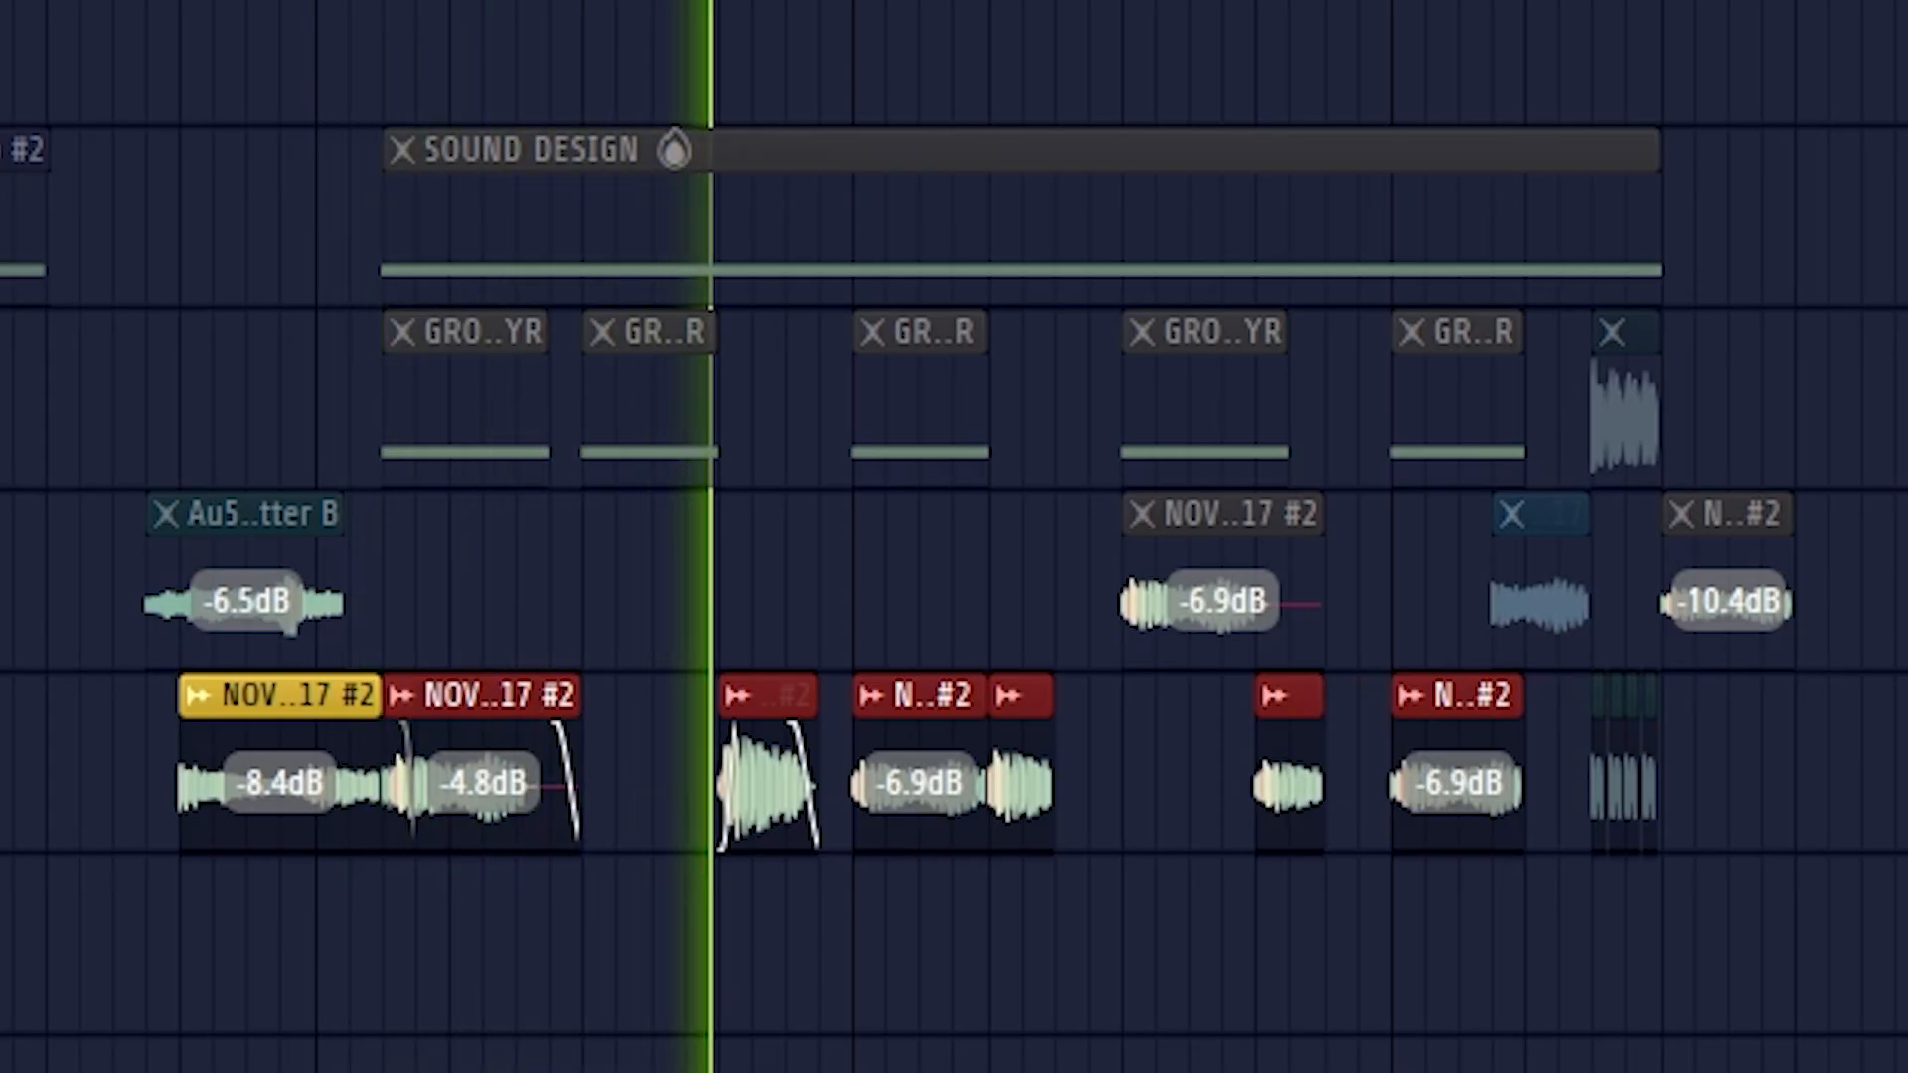
{"action": "key", "text": "space"}
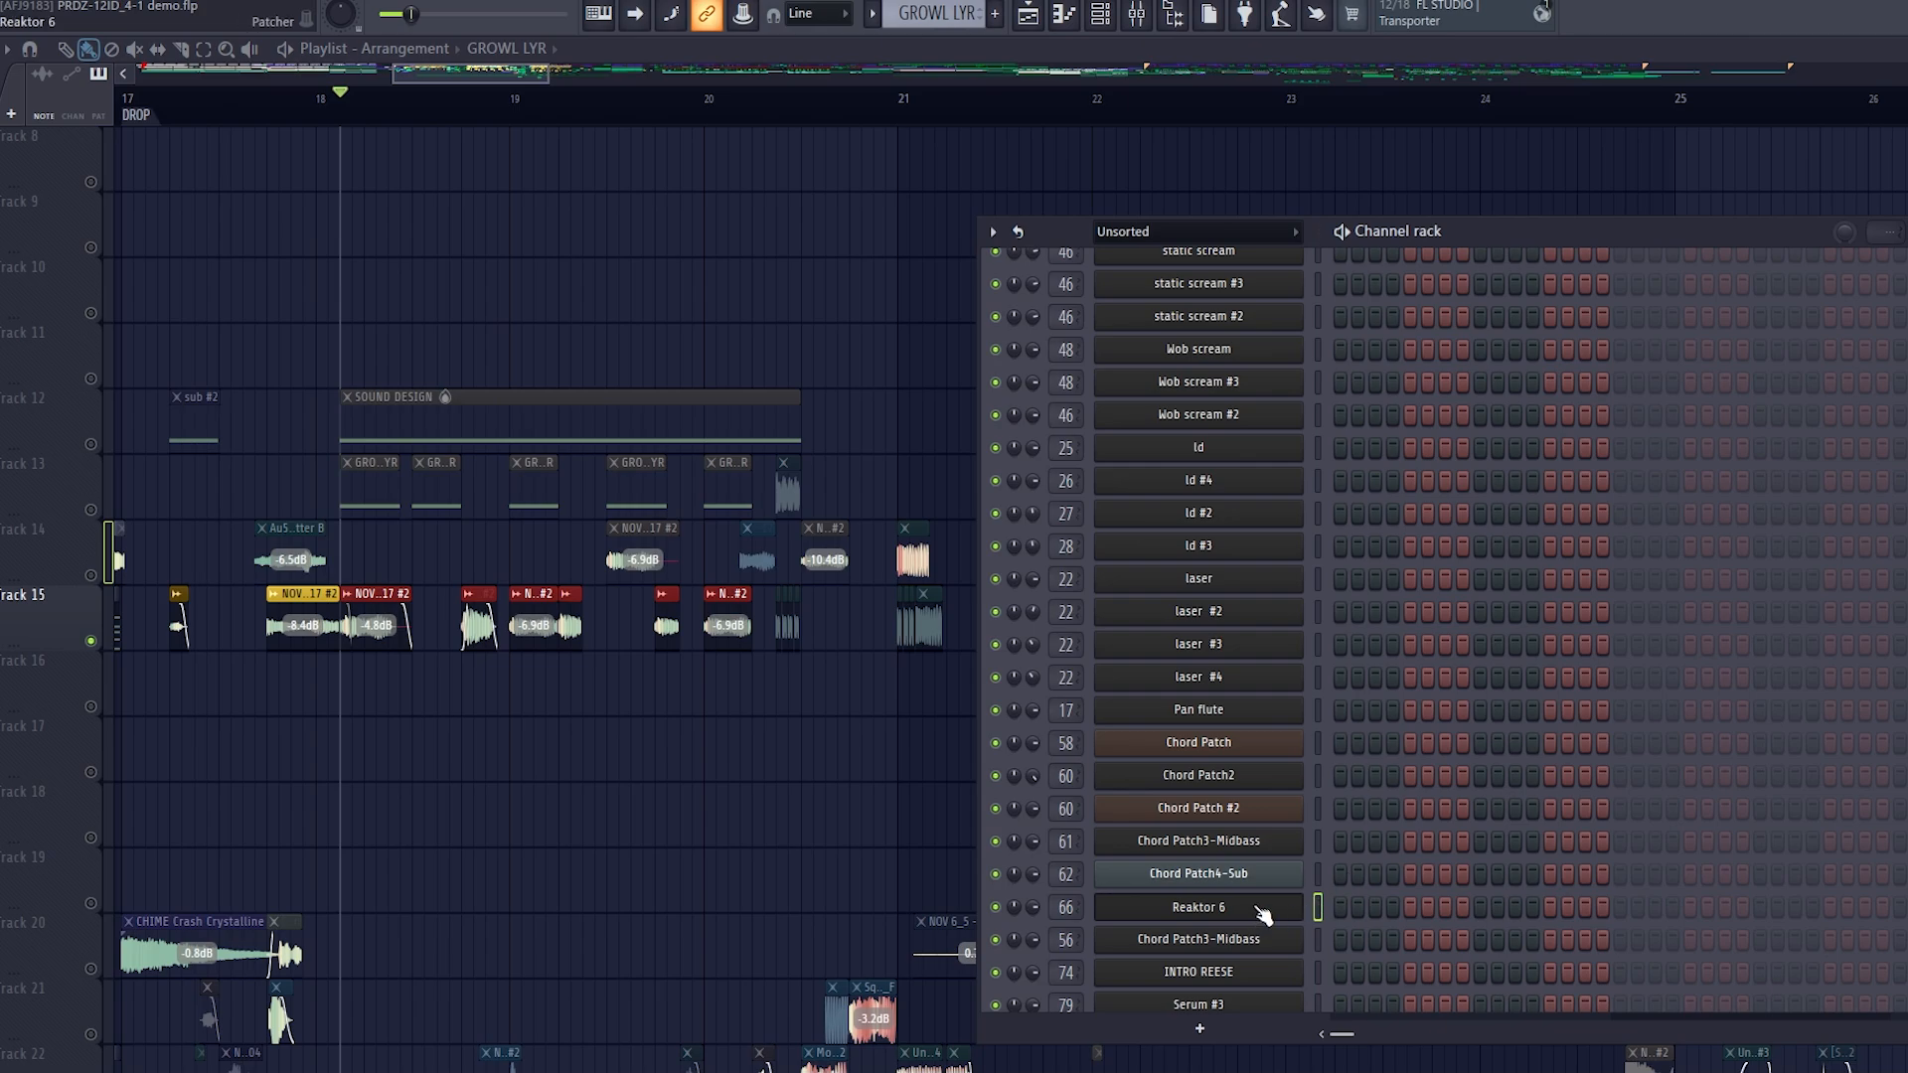
Open the Reaktor 6 channel's Patcher map and show the Razor synth inside it
{"action": "left_click", "coordinate": [1258, 907]}
{"action": "left_click_drag", "start_coordinate": [1082, 257], "coordinate": [577, 216]}
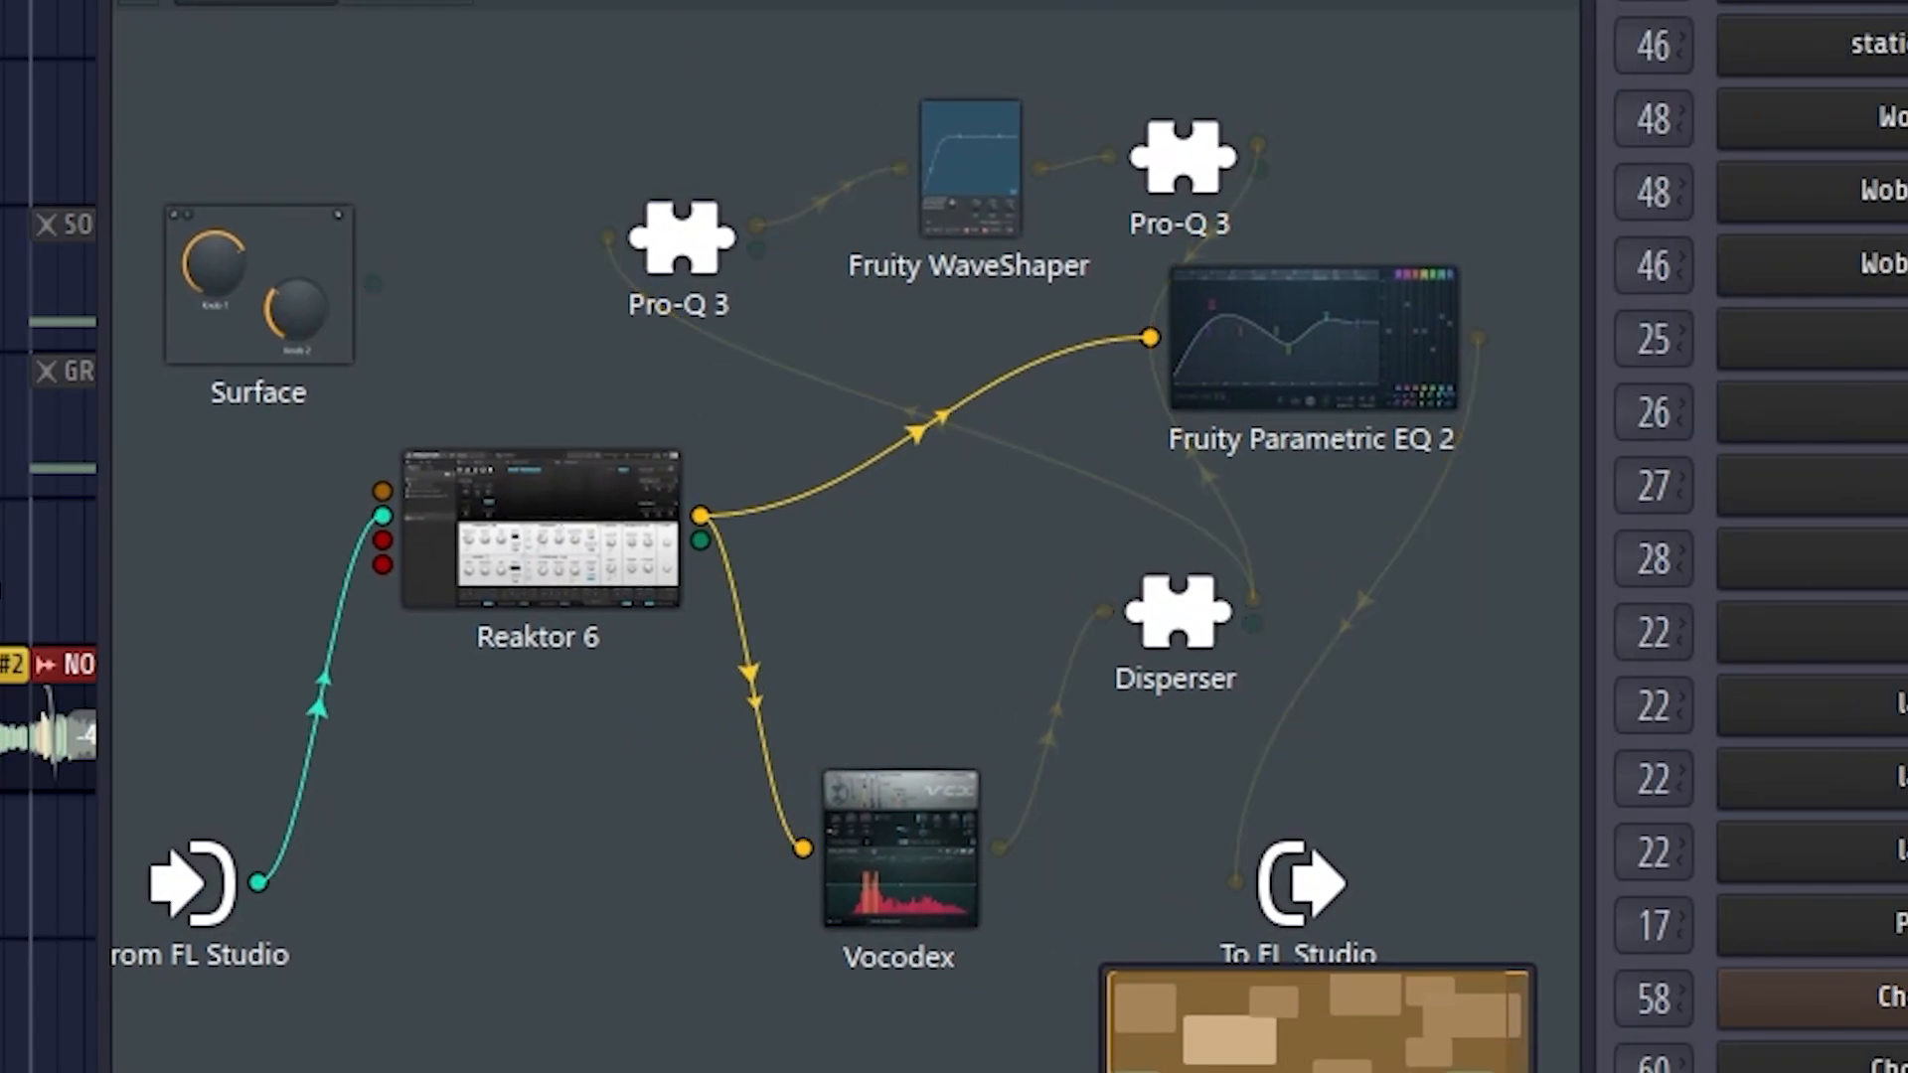
{"action": "double_click", "coordinate": [656, 571]}
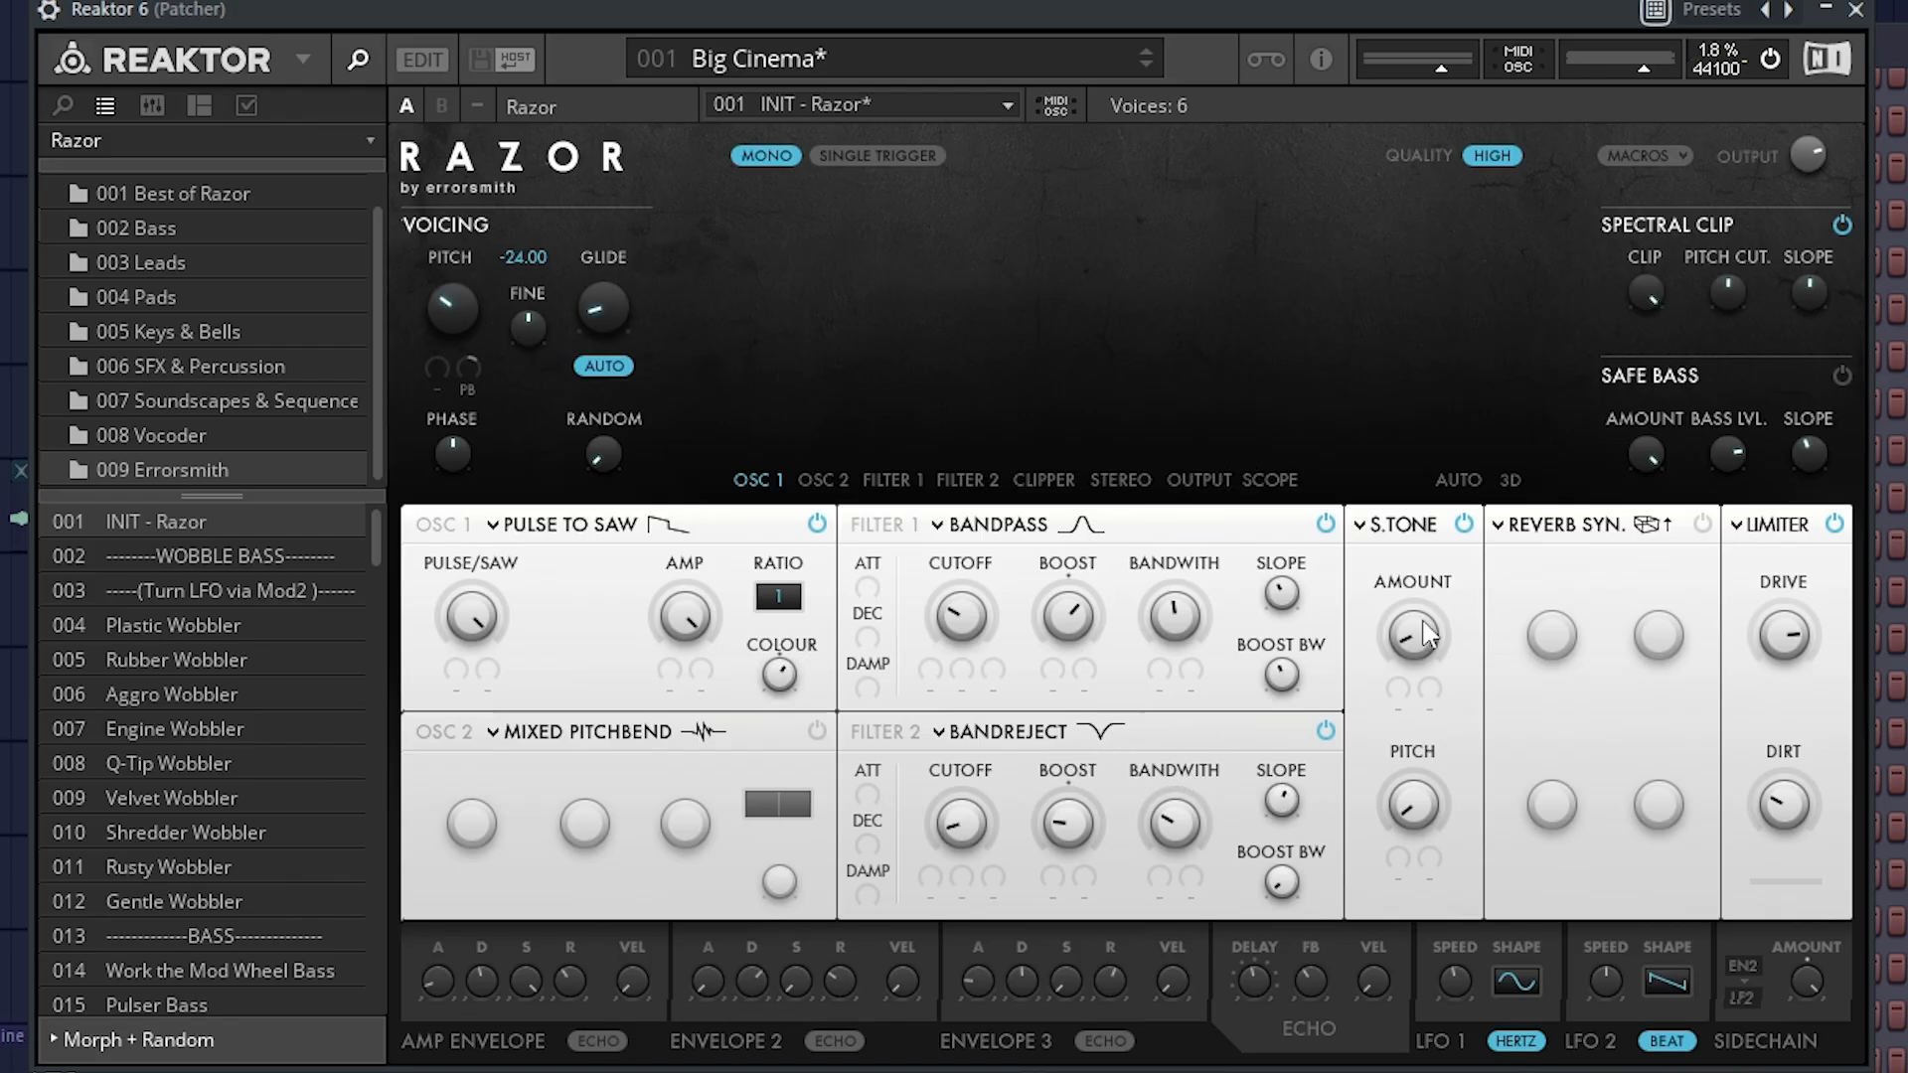
Sweep Razor's S.Tone Amount and Pitch to audition how they change the sound
{"action": "left_click", "coordinate": [1423, 533]}
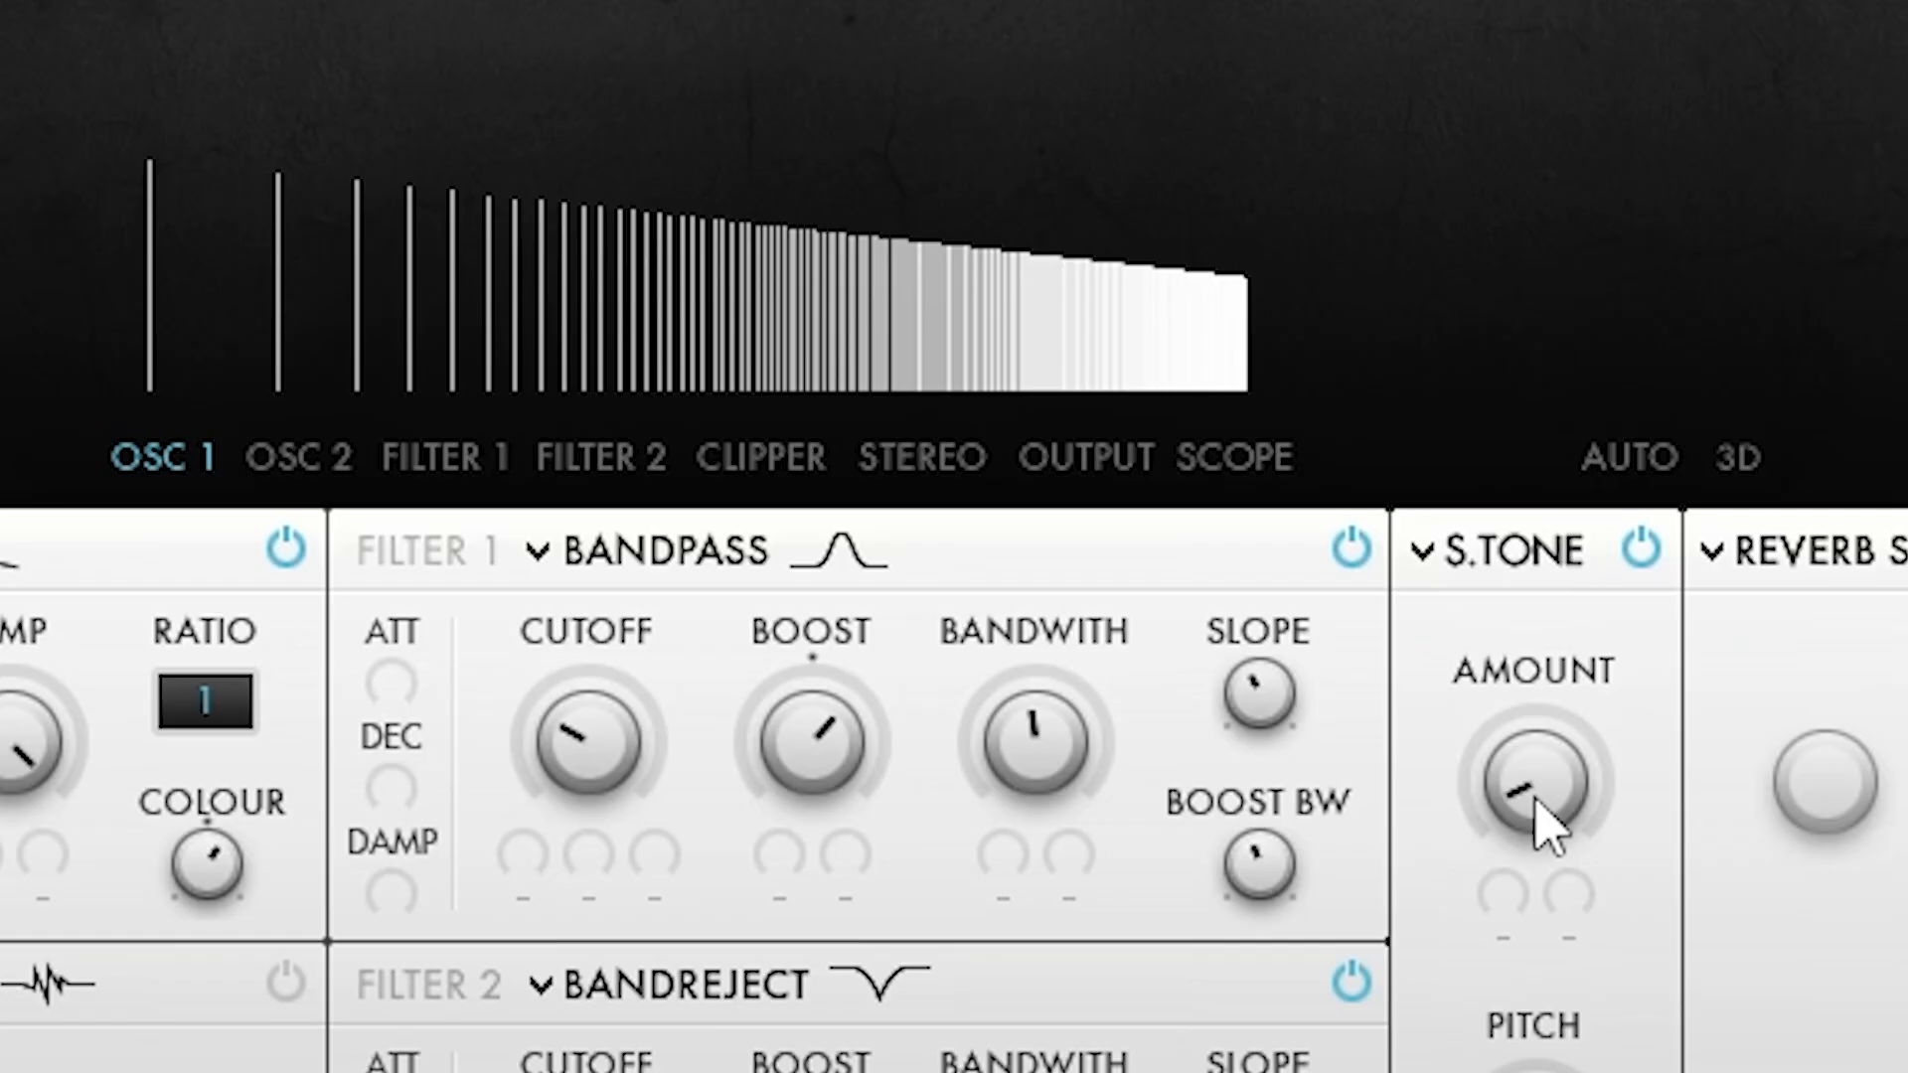
{"action": "left_click_drag", "start_coordinate": [1417, 648], "coordinate": [1433, 594]}
{"action": "left_click_drag", "start_coordinate": [1575, 690], "coordinate": [1635, 820]}
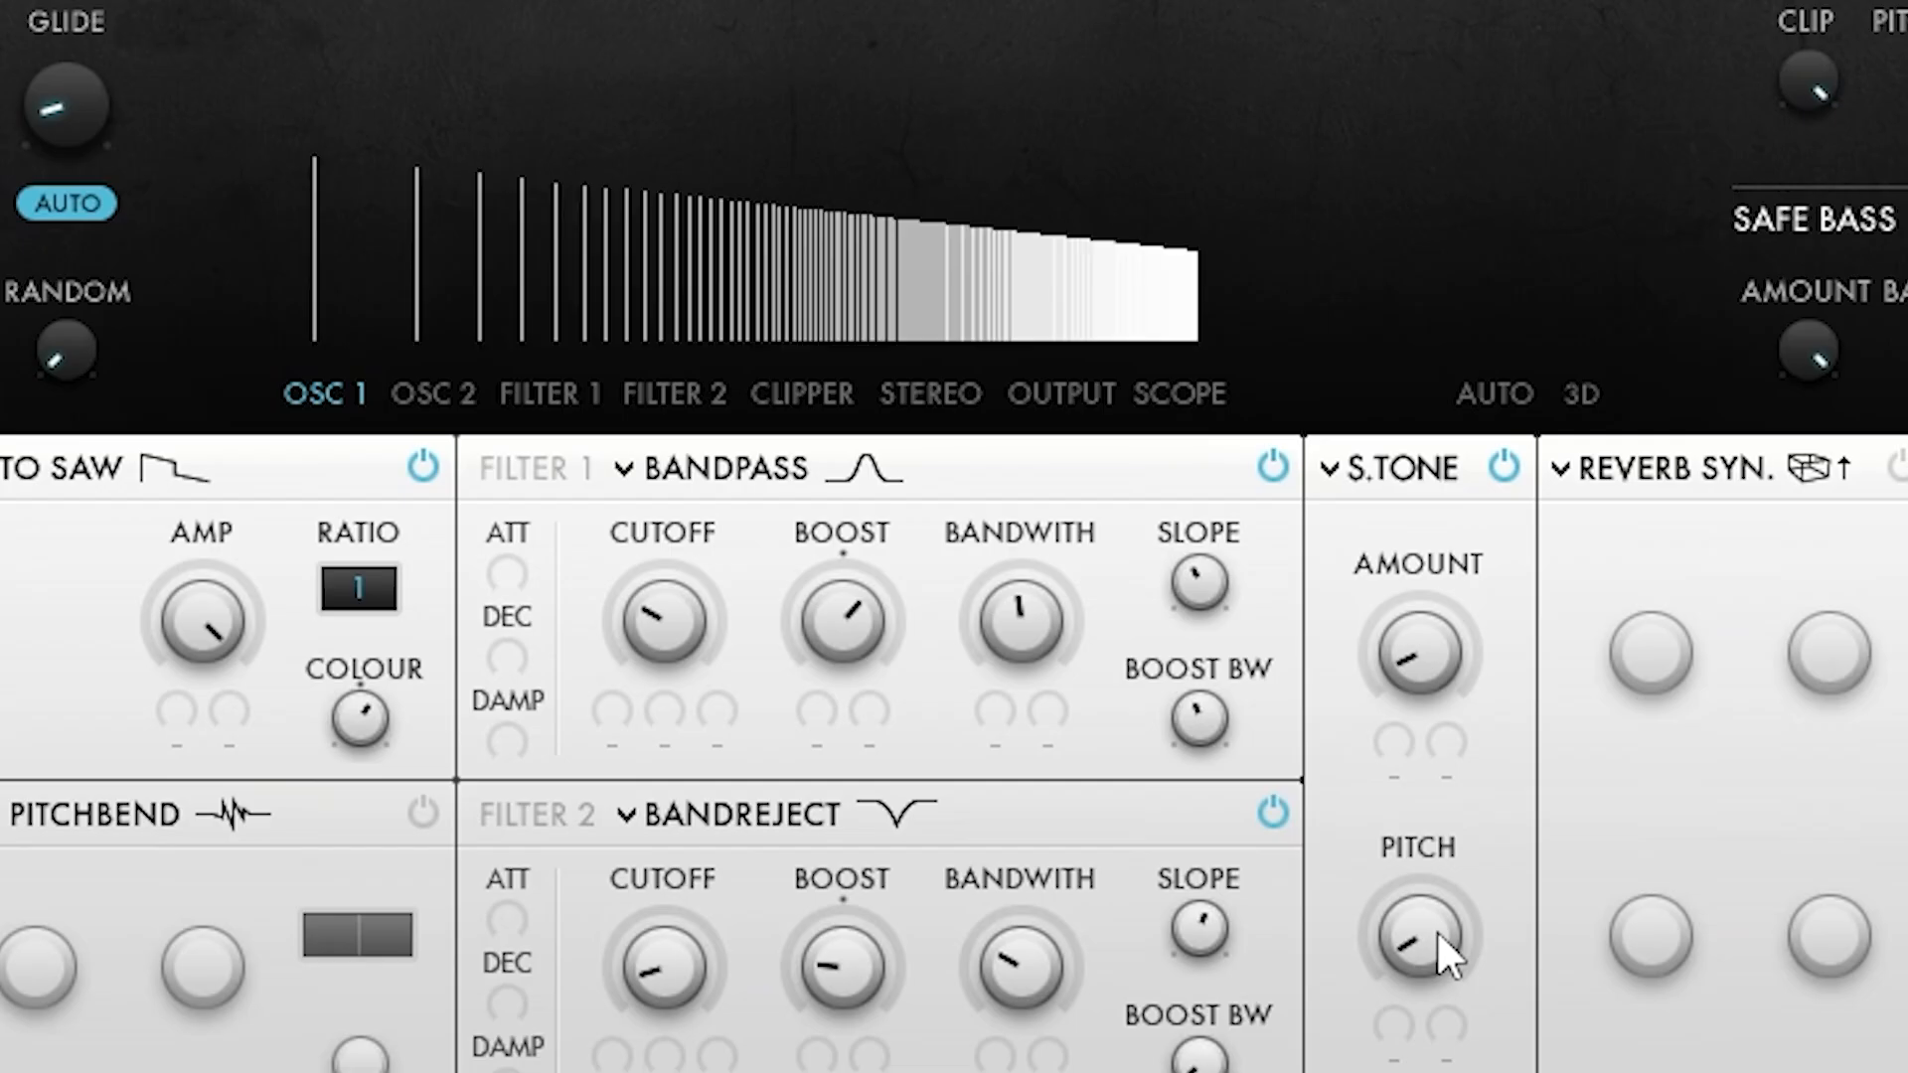
{"action": "mouse_move", "coordinate": [1437, 927]}
{"action": "left_mouse_down"}
{"action": "mouse_move", "coordinate": [1441, 900]}
{"action": "mouse_move", "coordinate": [1448, 956]}
{"action": "left_mouse_up"}
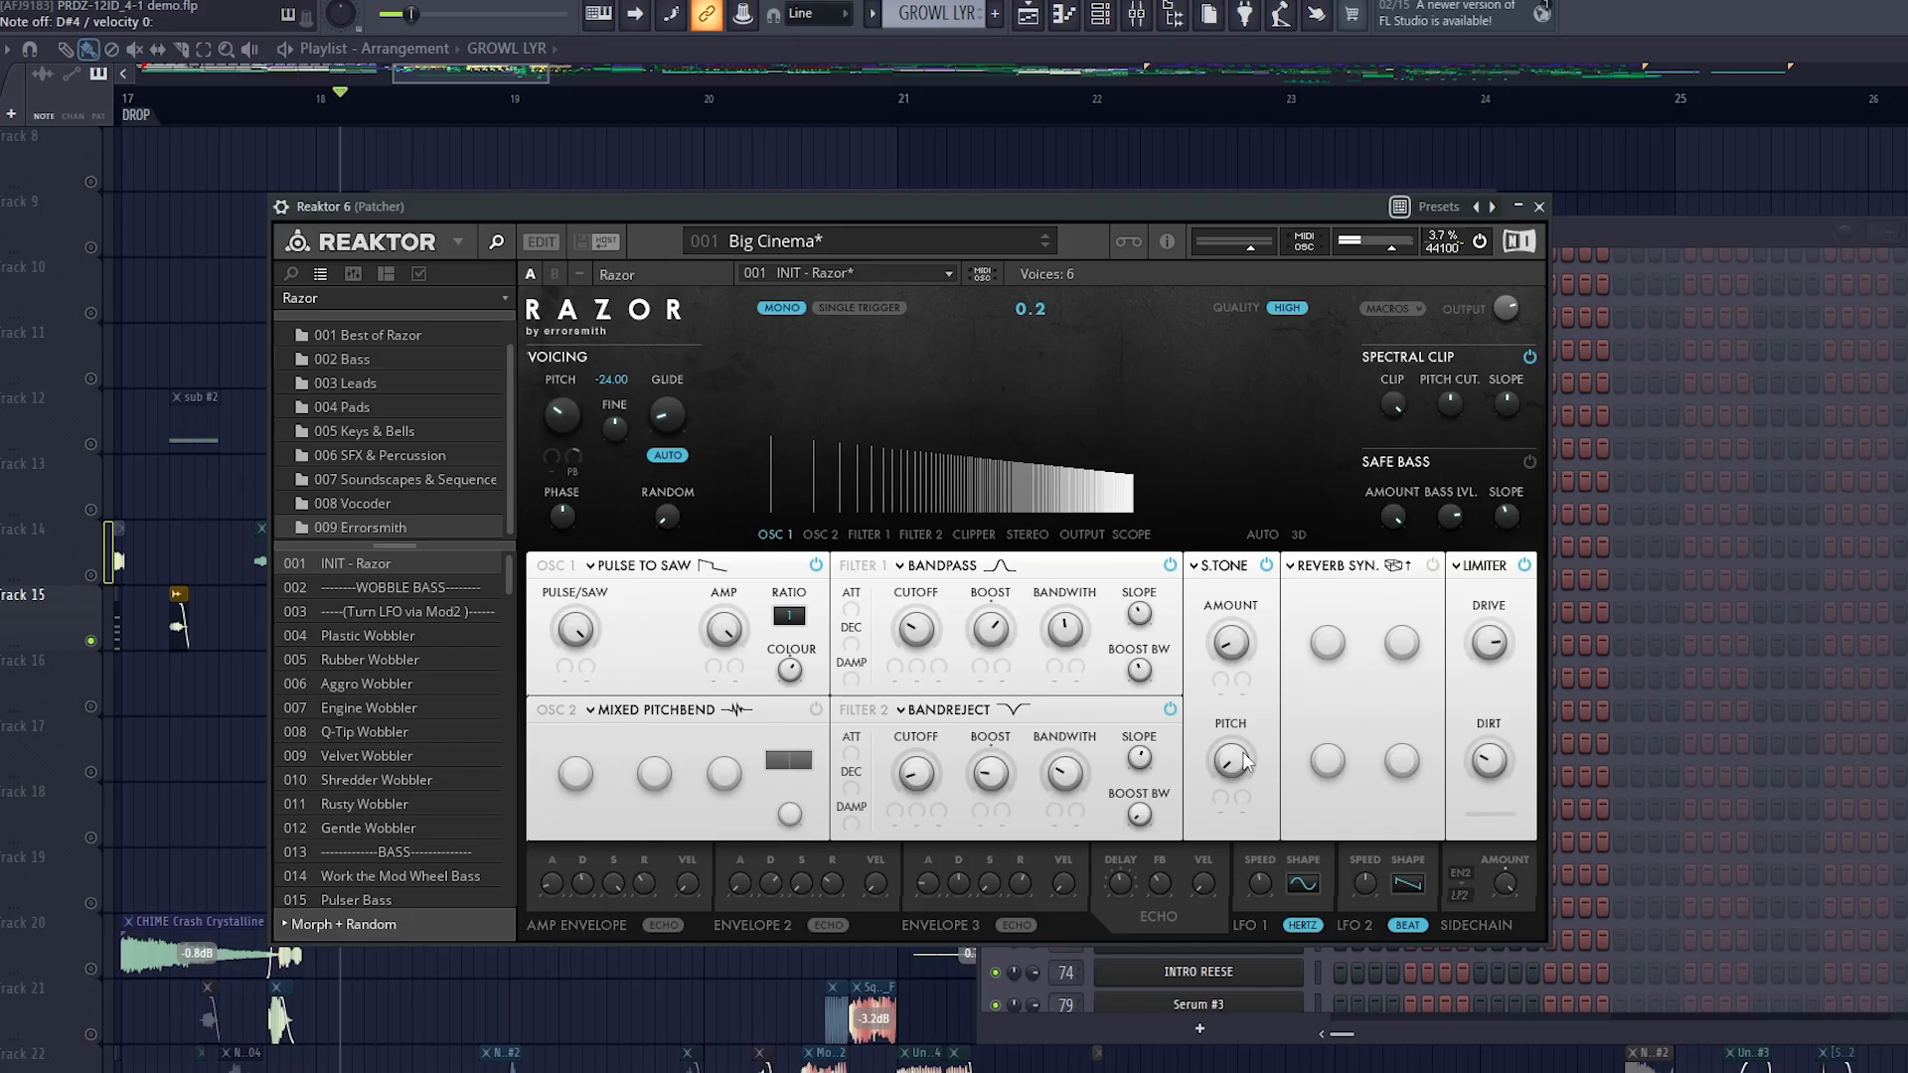
{"action": "left_click_drag", "start_coordinate": [1245, 761], "coordinate": [1244, 712]}
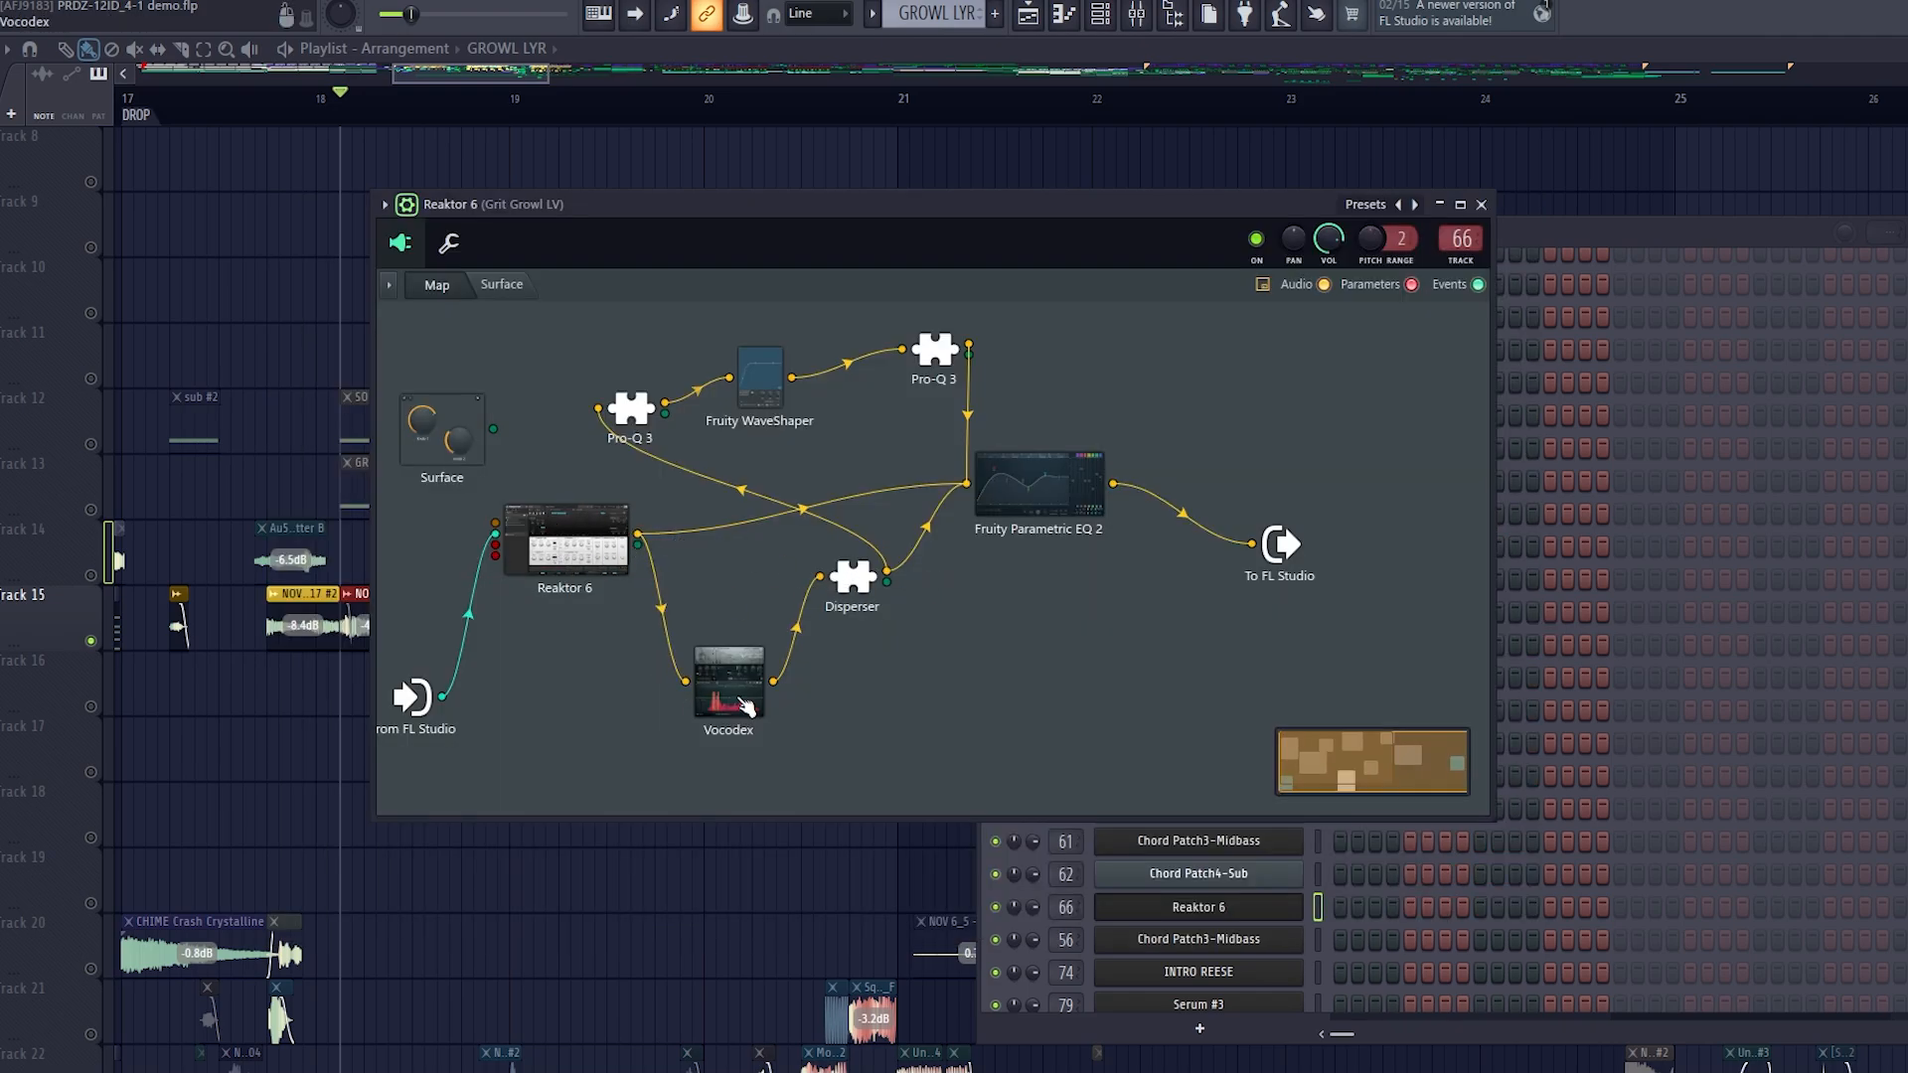
Examine the Disperser, Pro-Q 3 and Fruity WaveShaper settings in the Reaktor 6 Patcher chain
{"action": "left_click", "coordinate": [856, 596]}
{"action": "left_click", "coordinate": [1409, 438]}
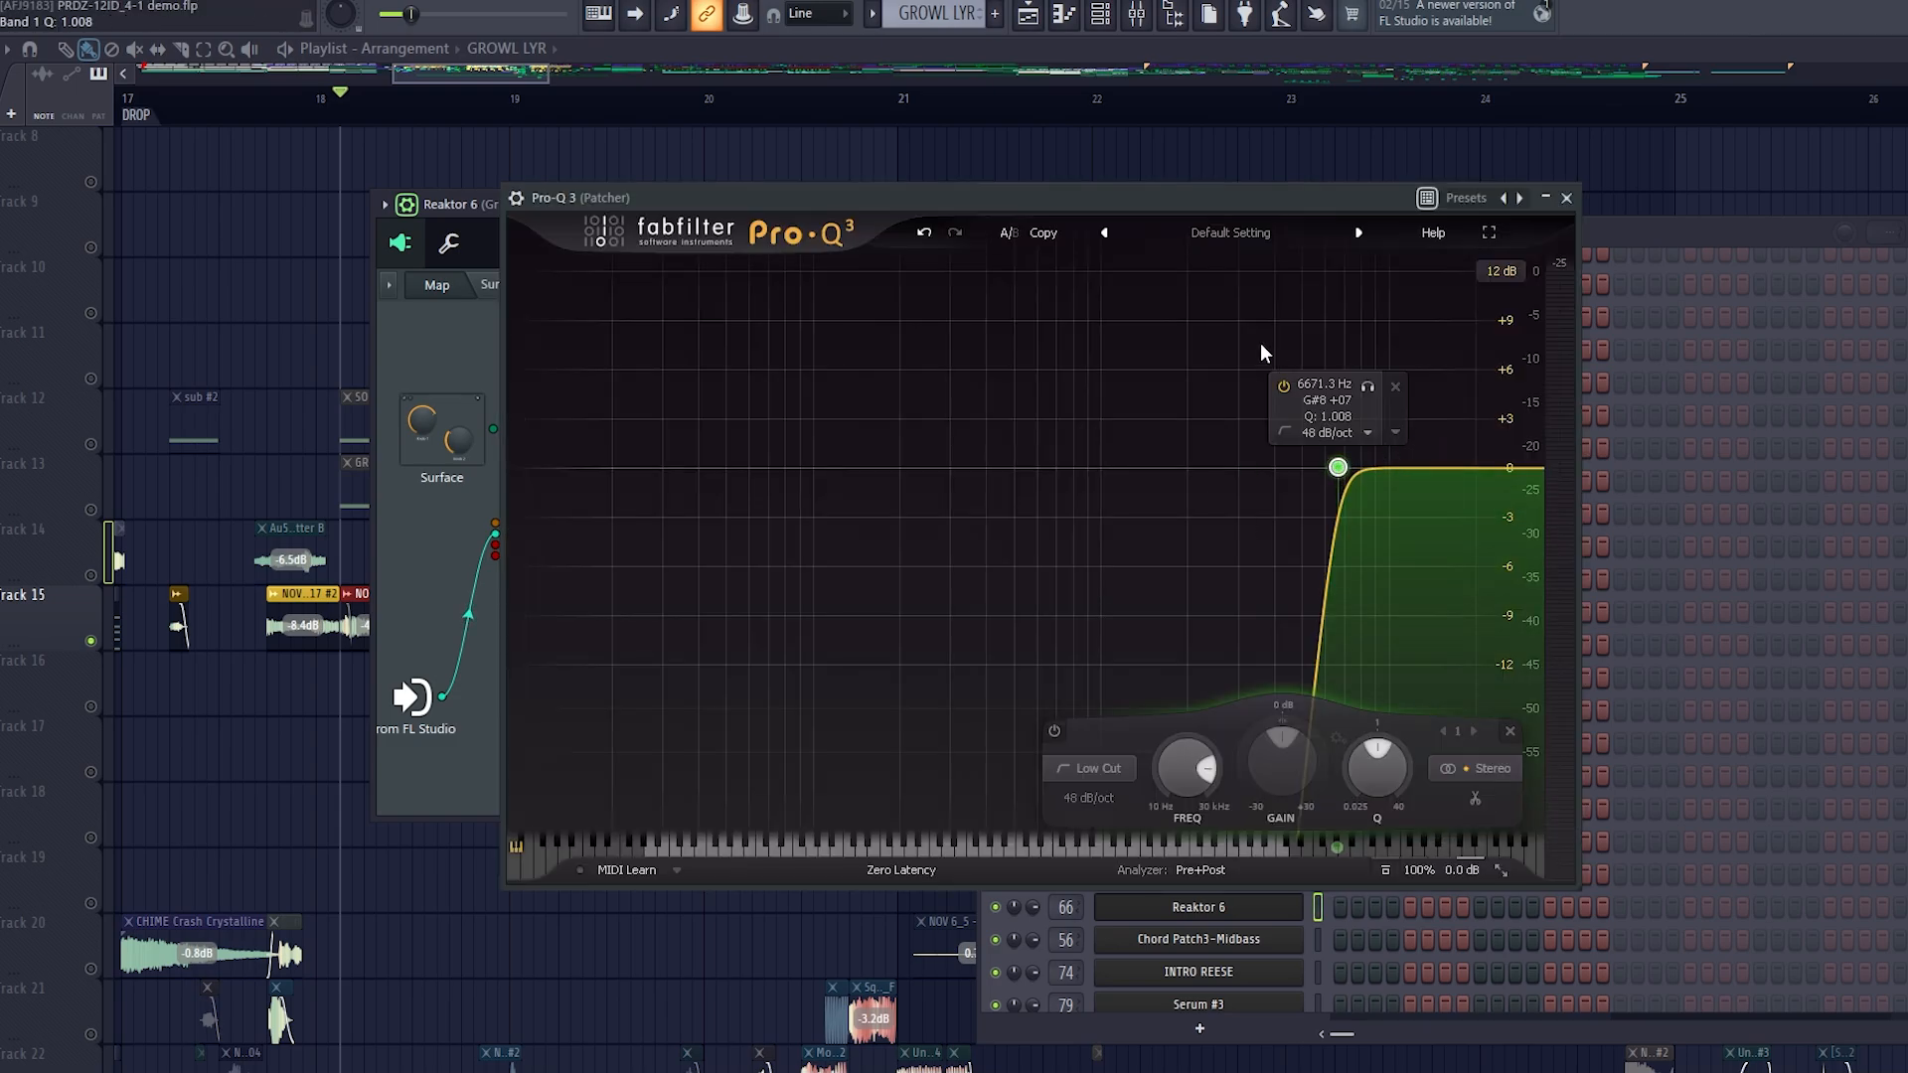
{"action": "left_click", "coordinate": [1567, 198]}
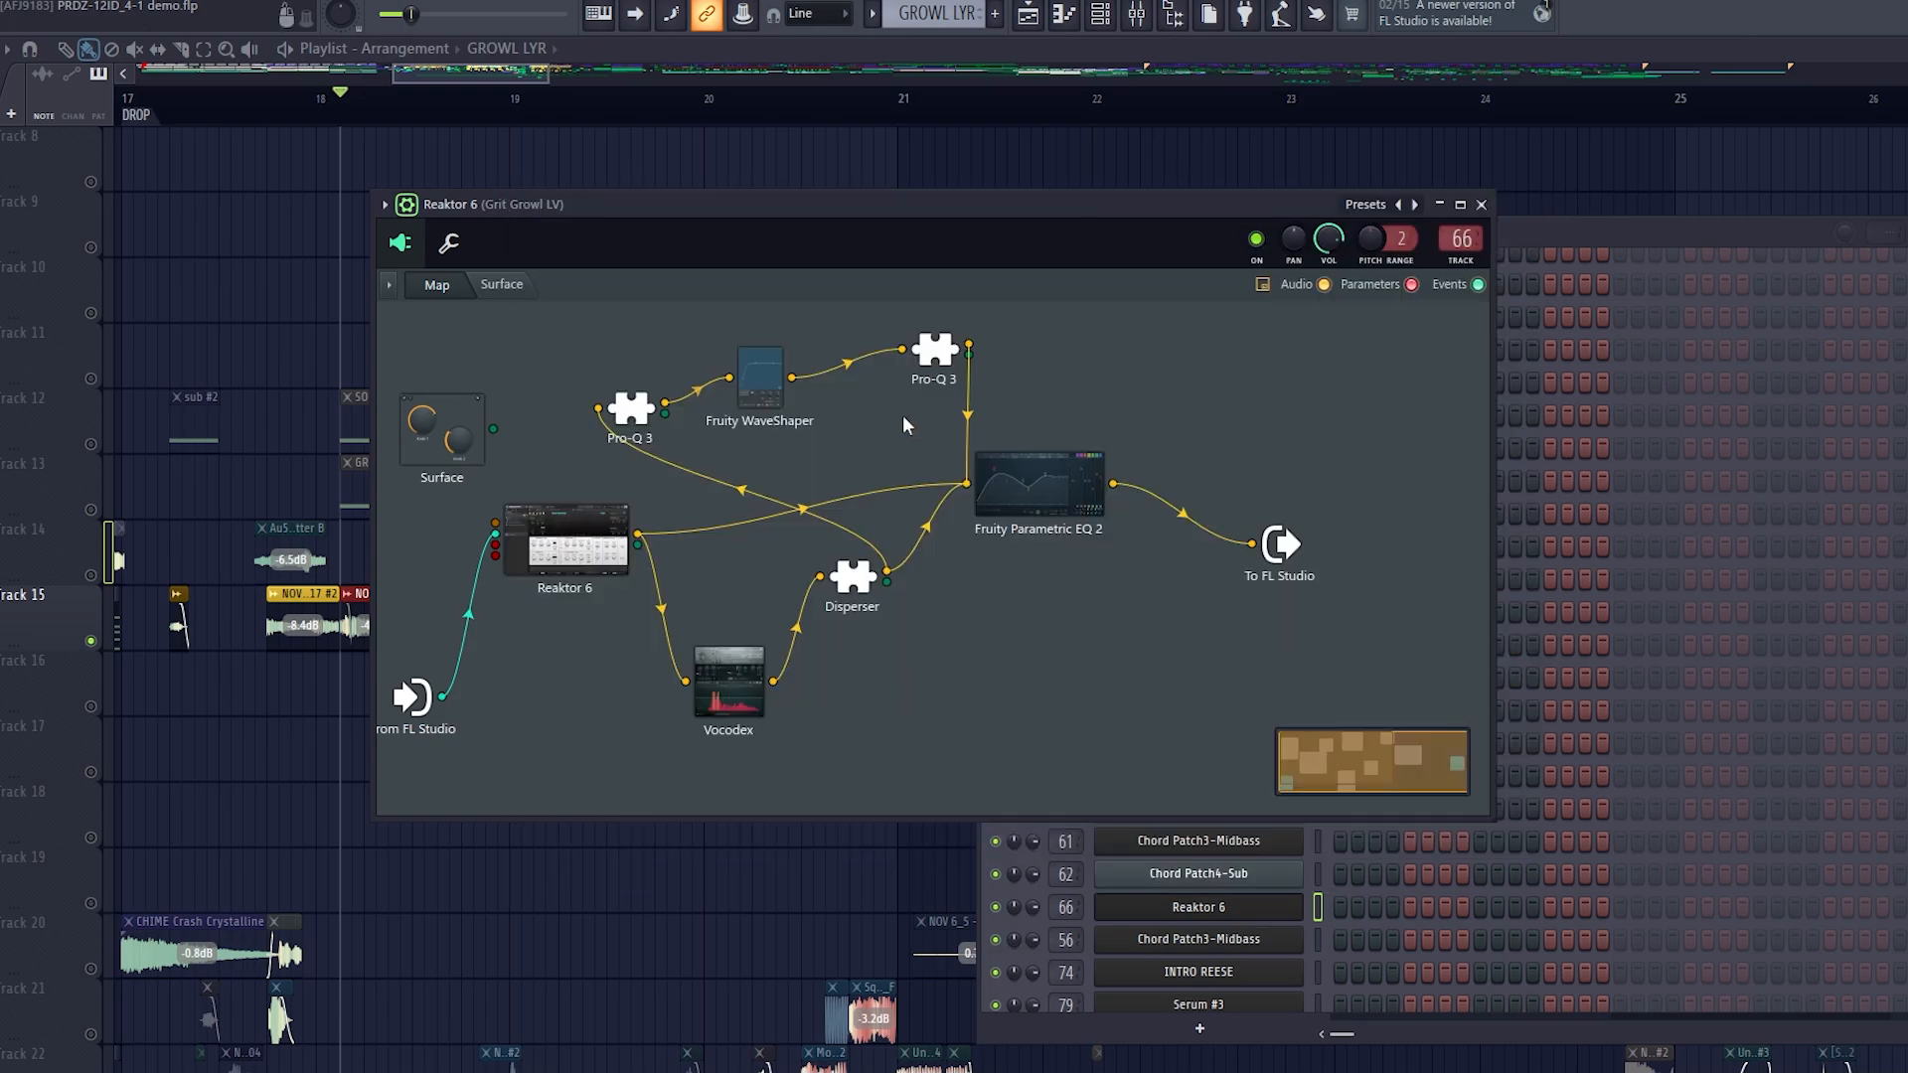
{"action": "left_click", "coordinate": [785, 378]}
{"action": "left_click", "coordinate": [1188, 339]}
Raise the Mix inside kHs Convolver on the Grit Growl LV mixer track to full and set its slot mix level to 41%
{"action": "left_click", "coordinate": [1138, 15]}
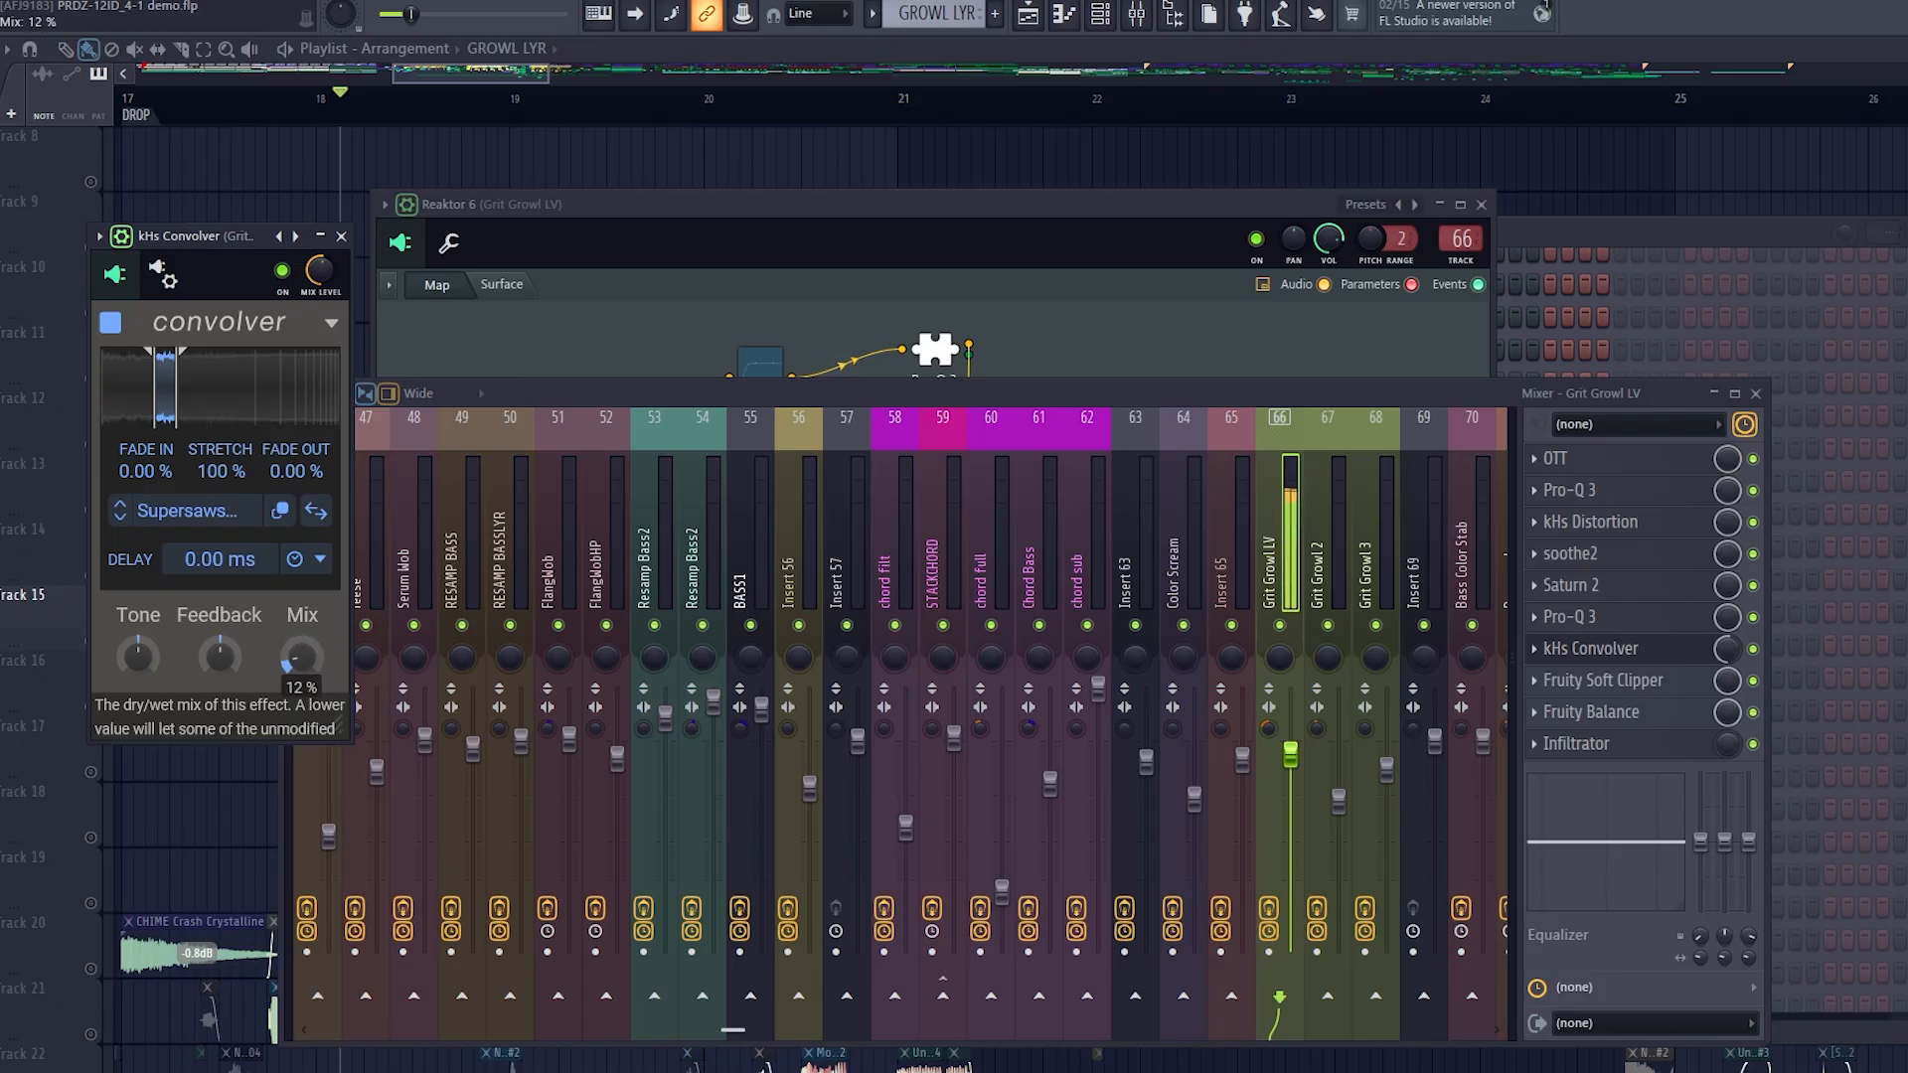
{"action": "left_click_drag", "start_coordinate": [302, 657], "coordinate": [302, 606]}
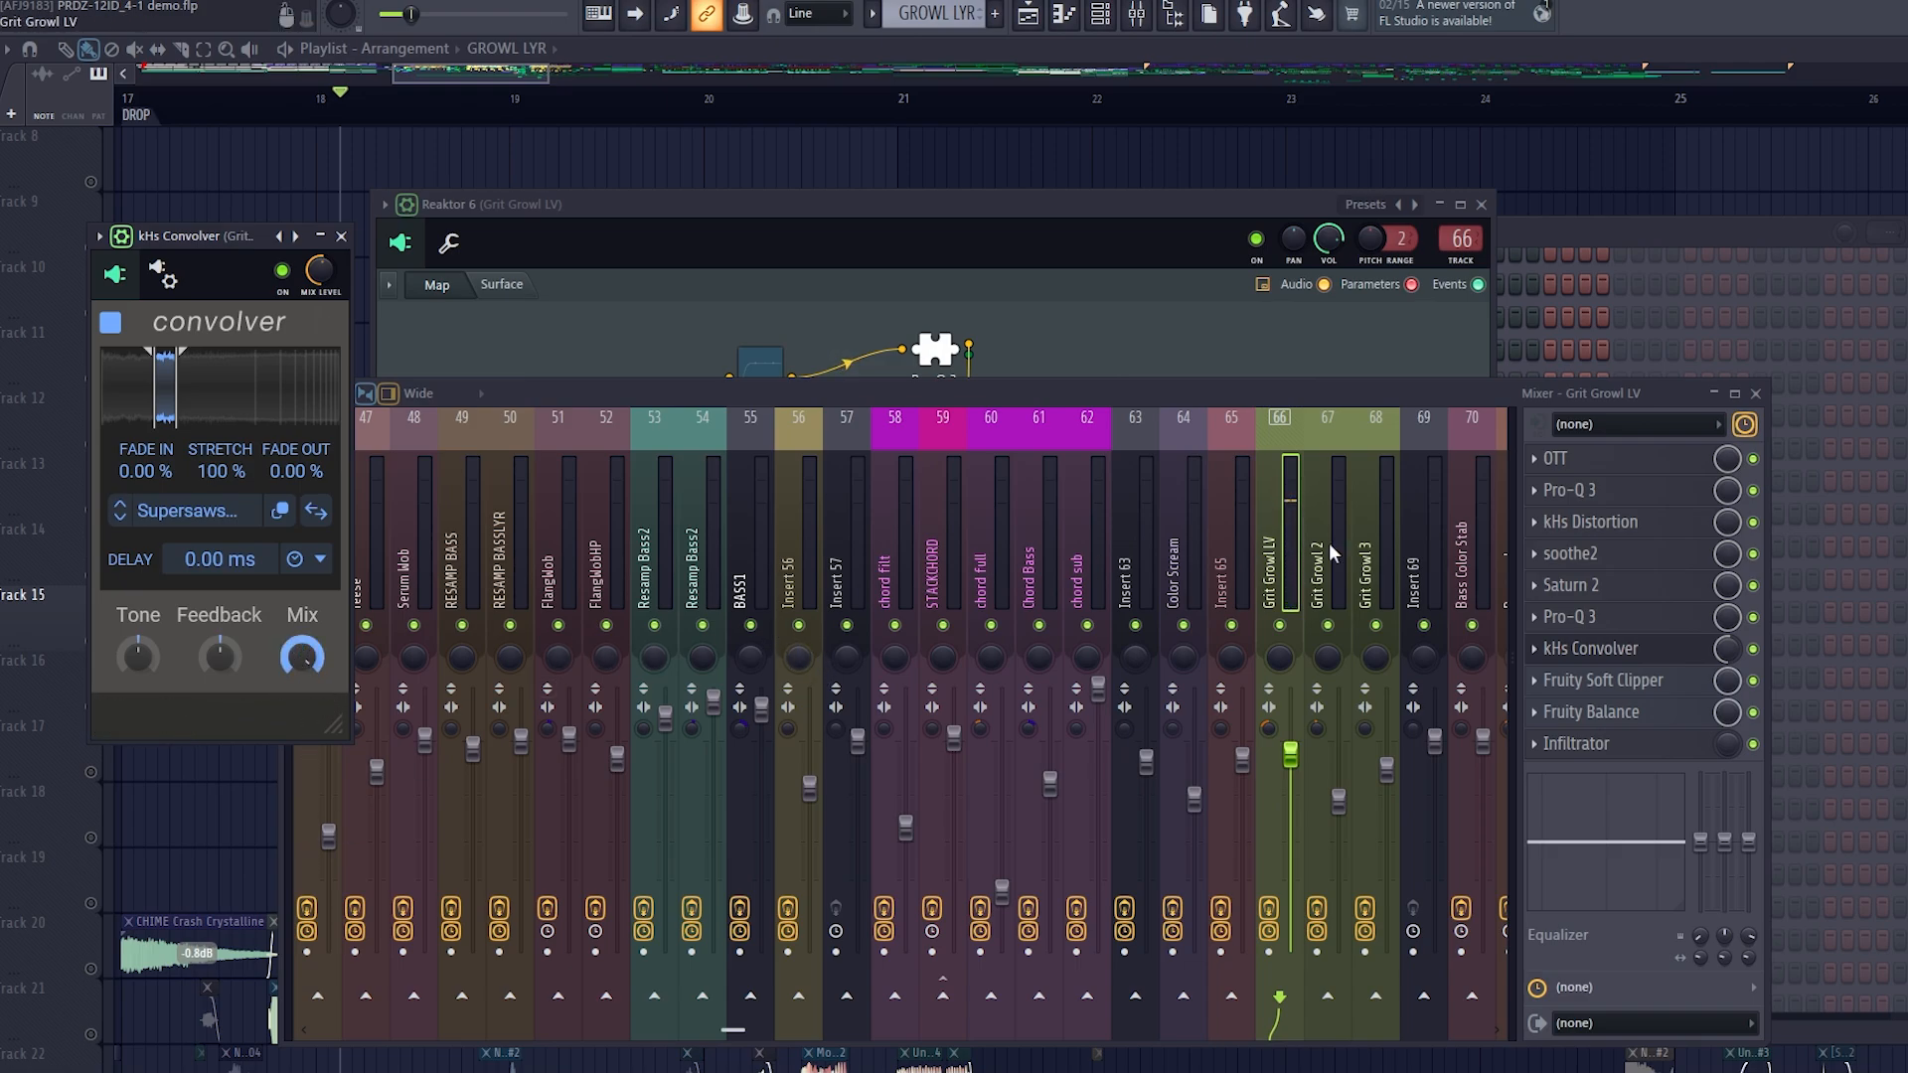
{"action": "left_click_drag", "start_coordinate": [1727, 649], "coordinate": [1728, 608]}
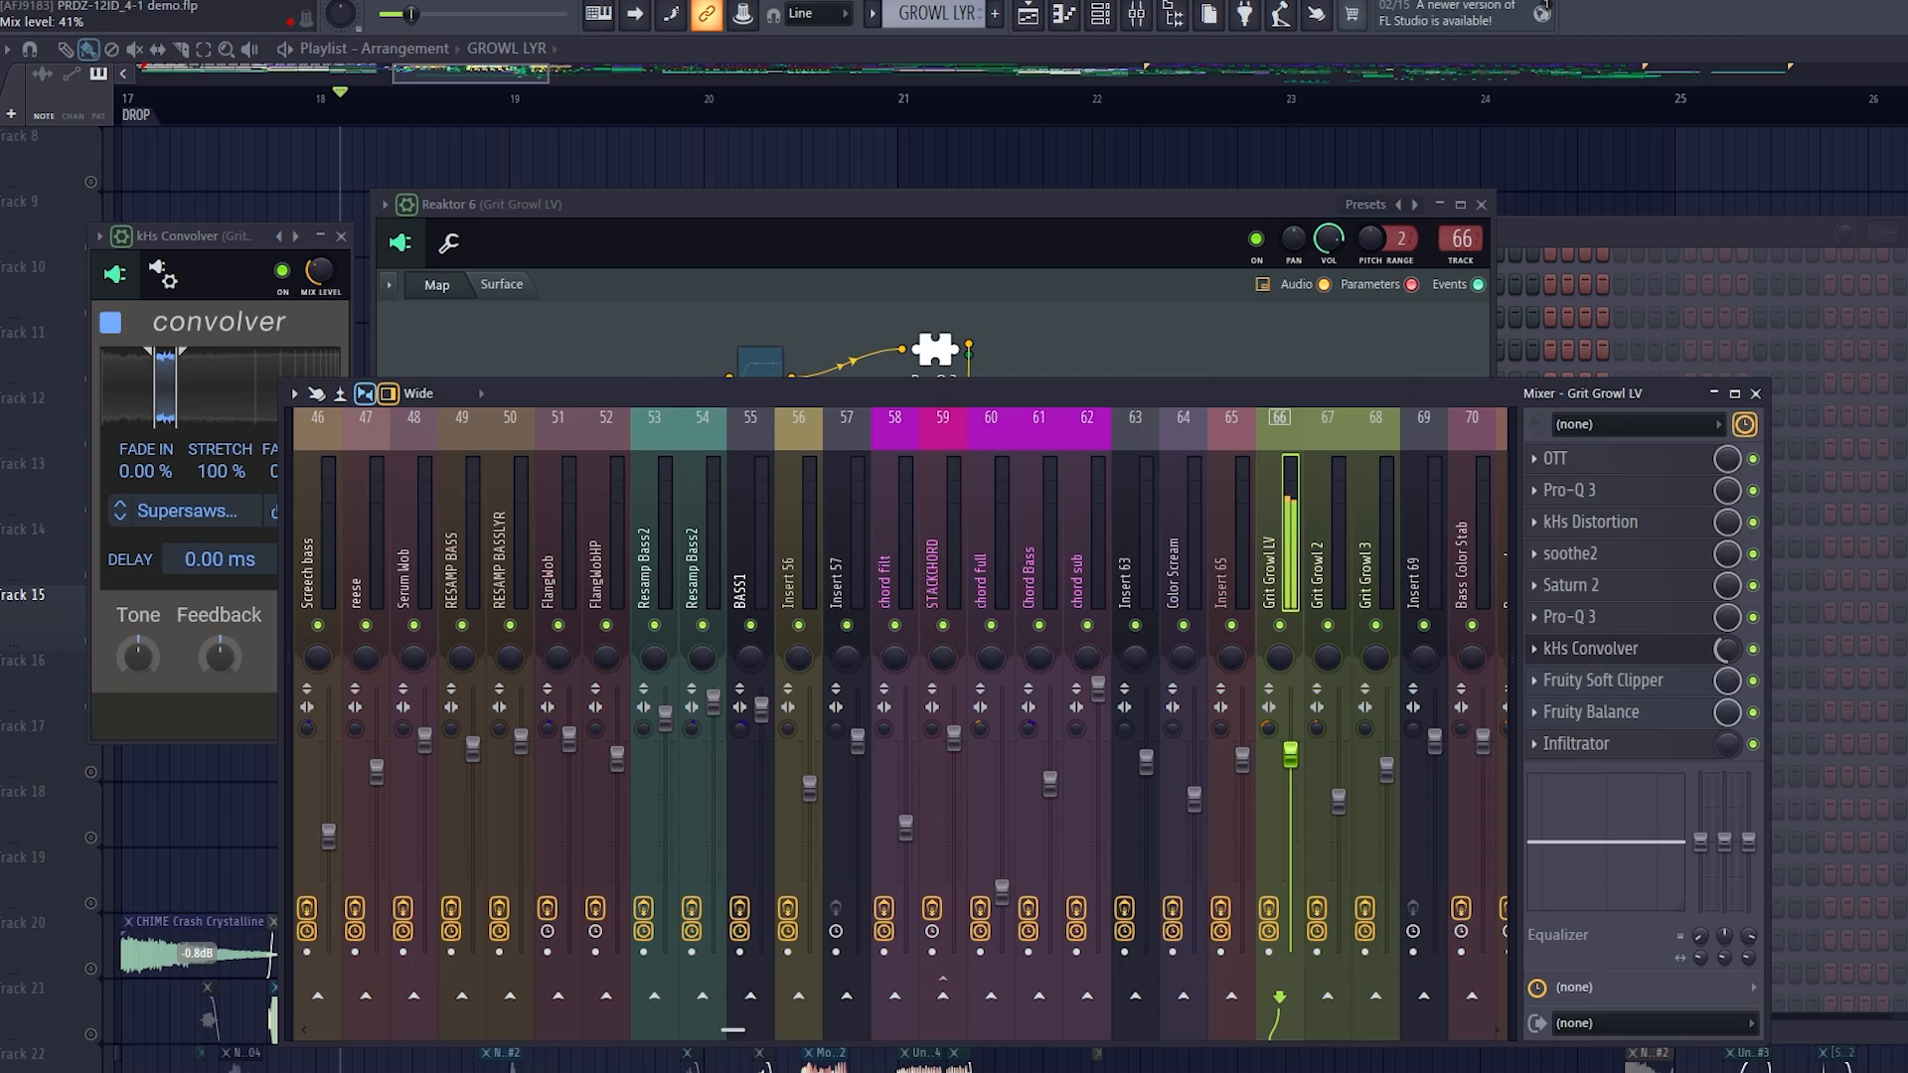
Open Infiltrator on the Grit Growl LV track and compare its slot mix level at 0% and 100%
{"action": "left_click", "coordinate": [1590, 743]}
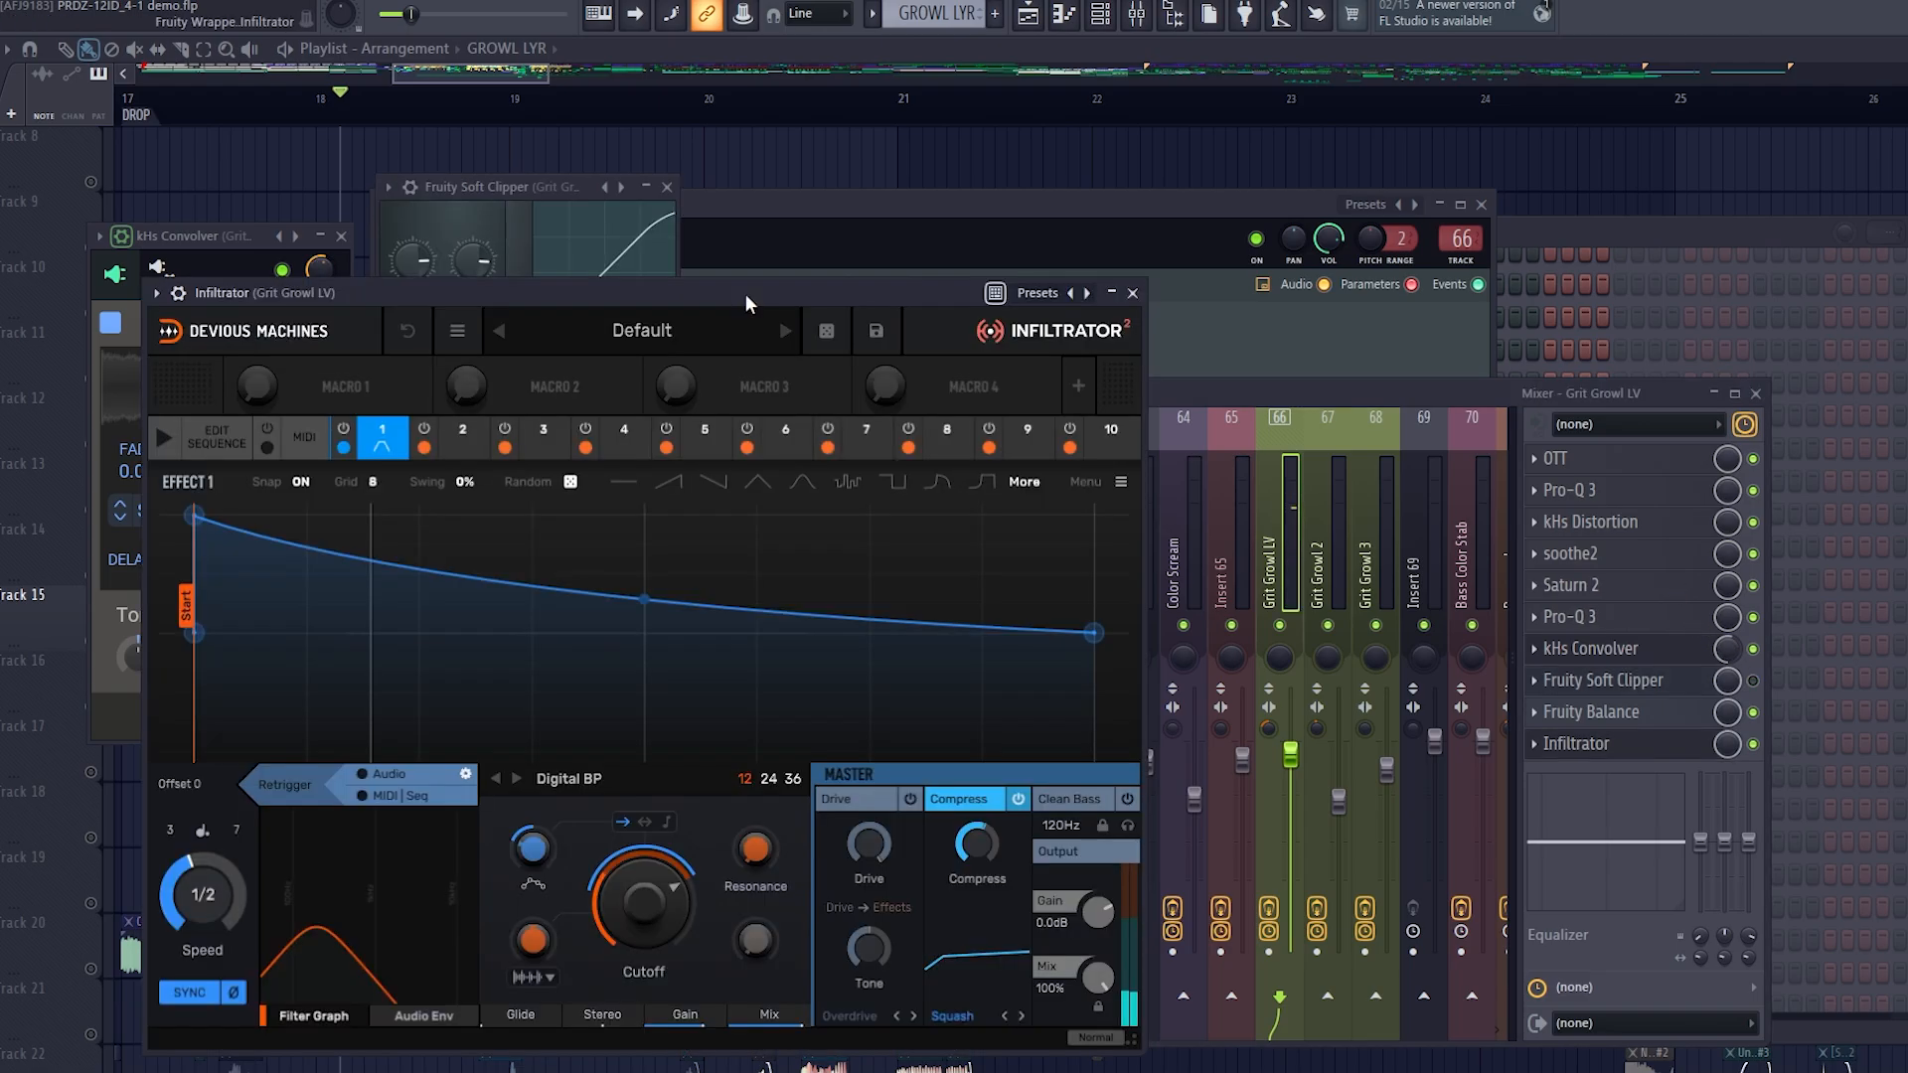
{"action": "left_click_drag", "start_coordinate": [746, 295], "coordinate": [871, 233]}
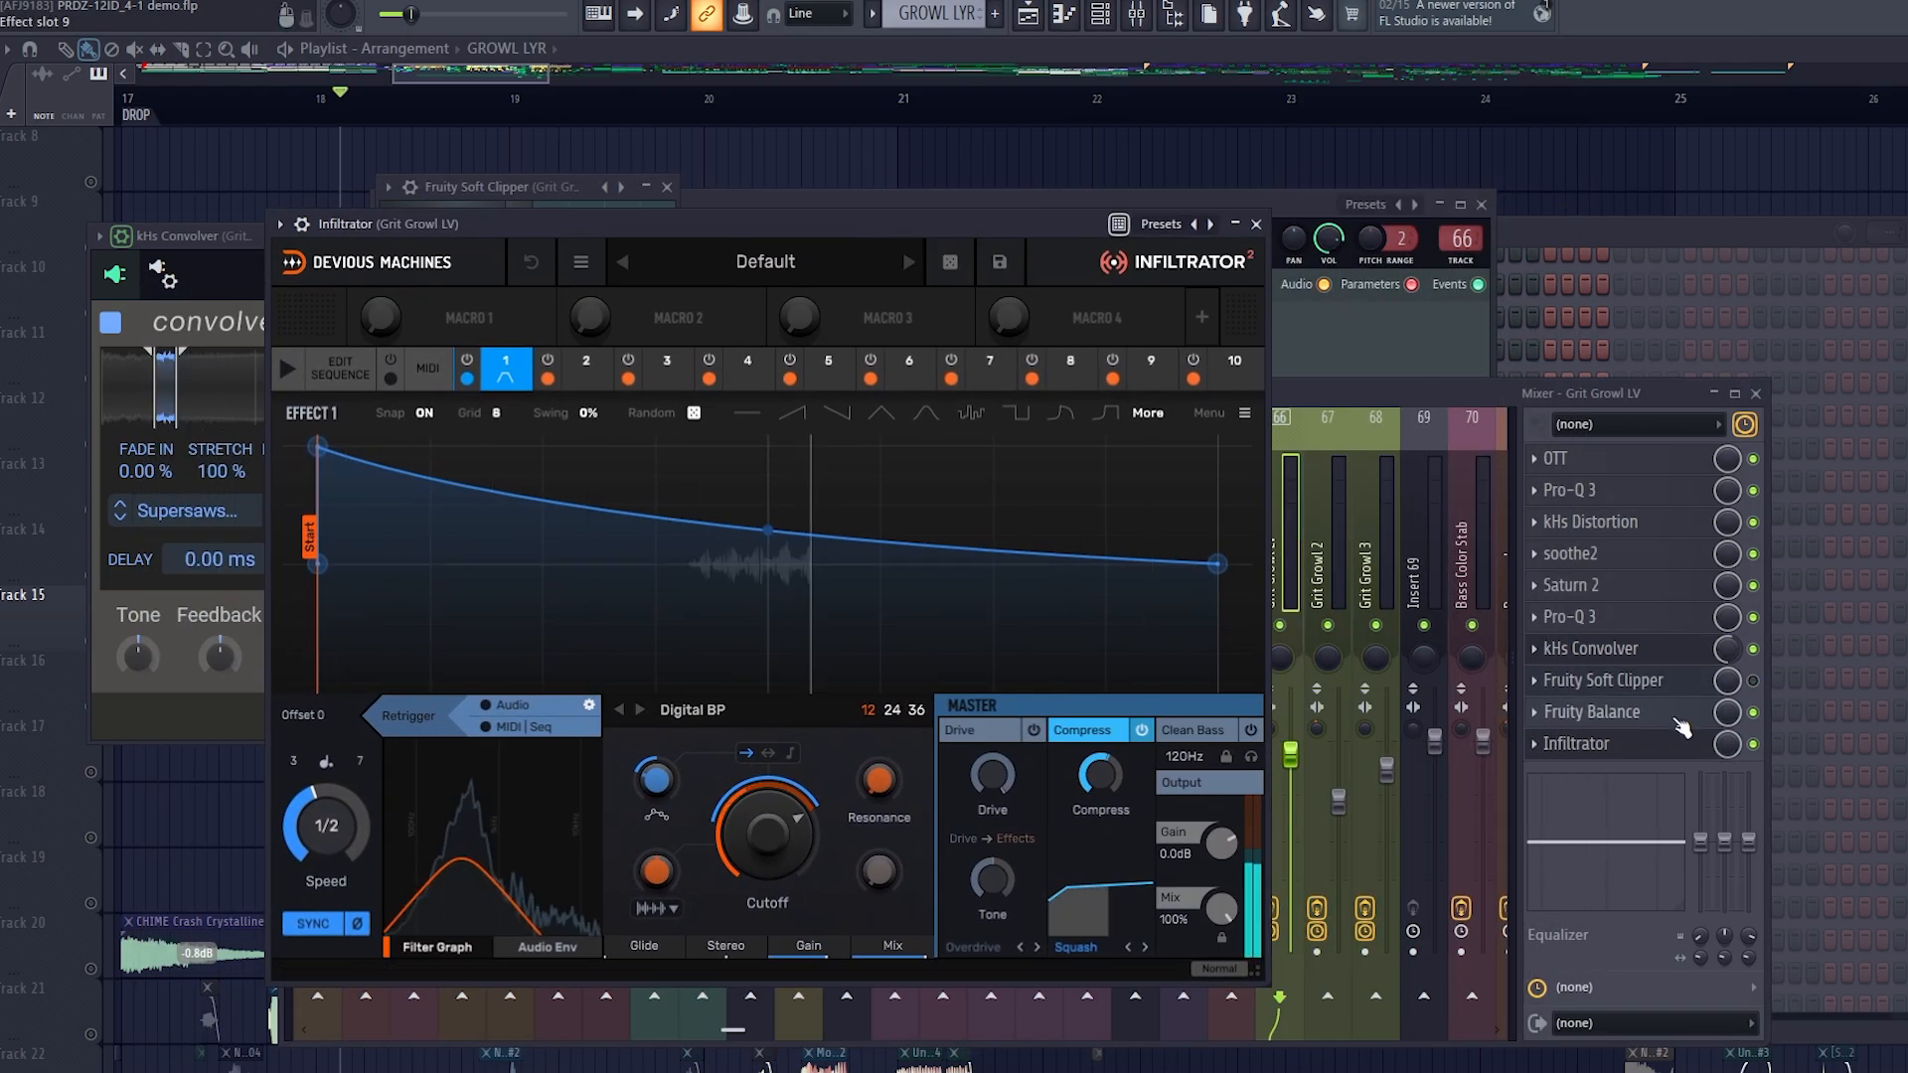
{"action": "left_click_drag", "start_coordinate": [1727, 744], "coordinate": [1727, 800]}
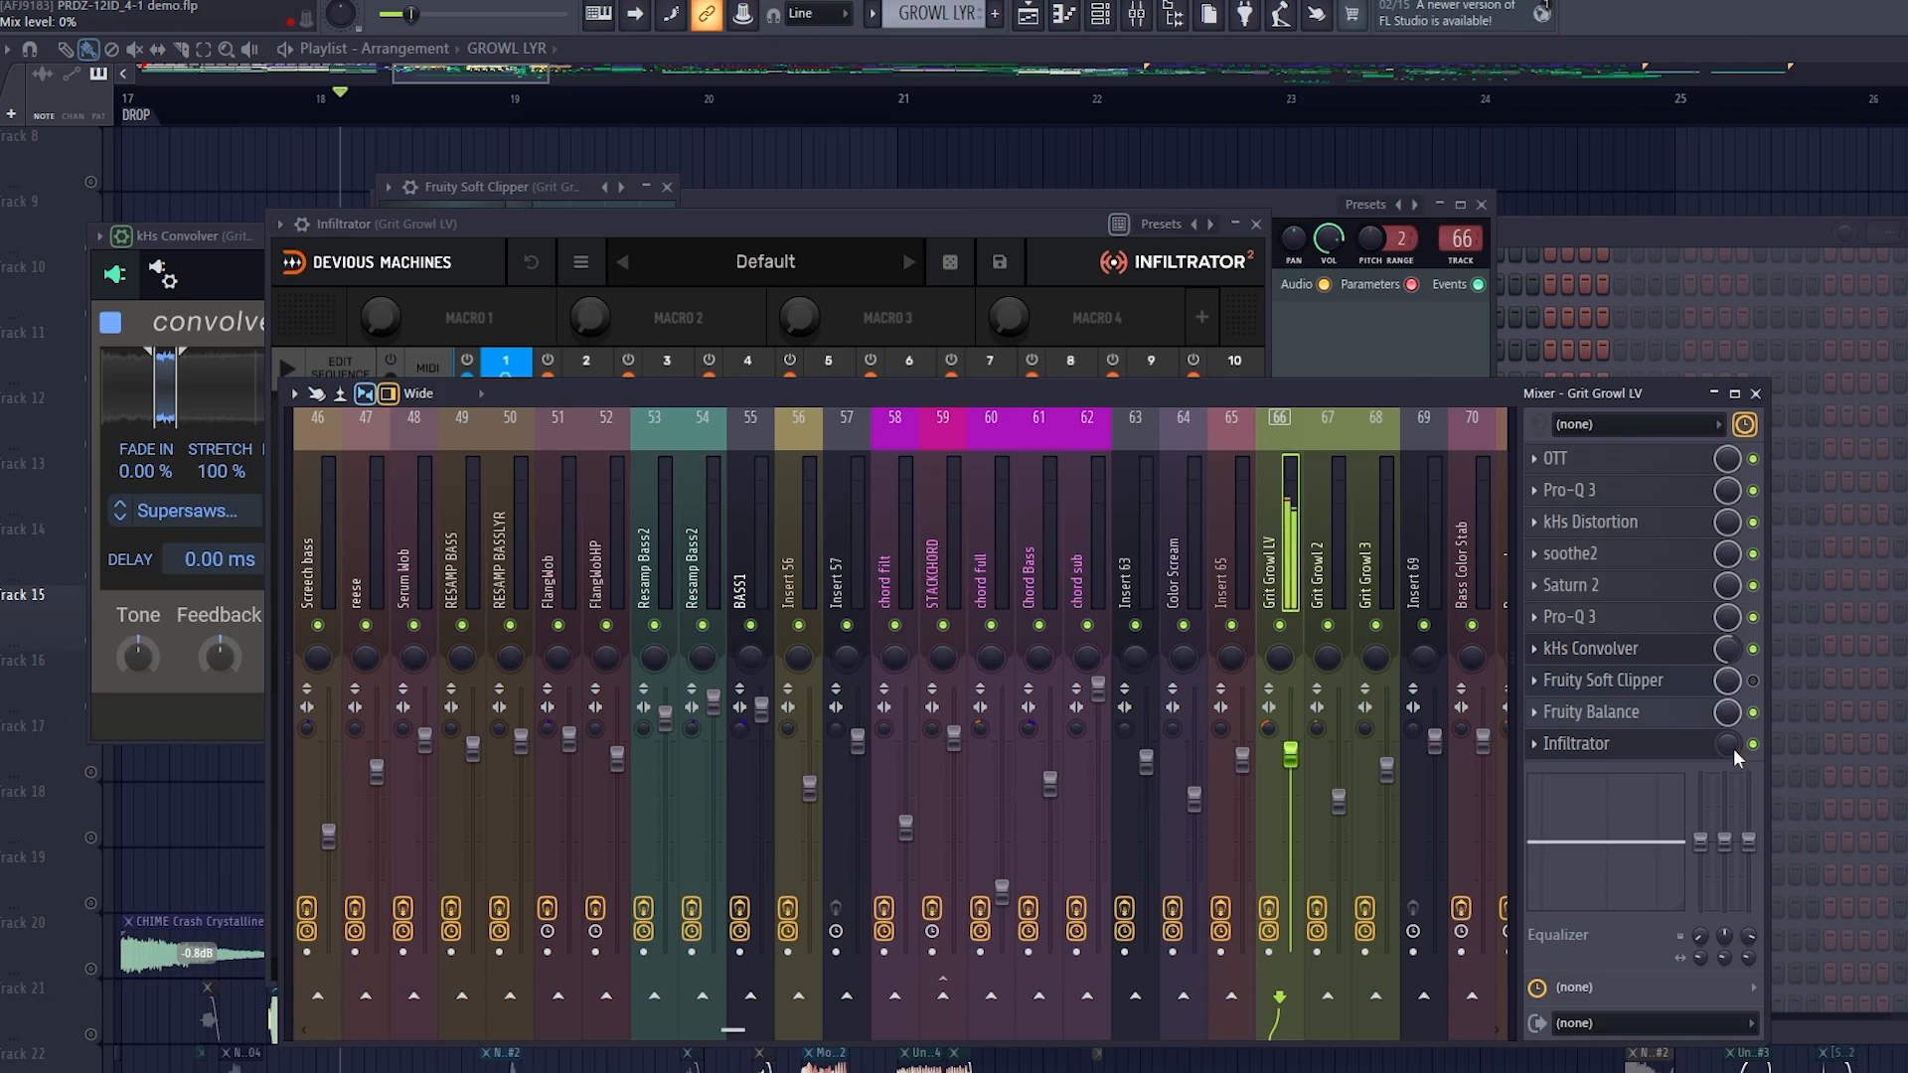
{"action": "left_click", "coordinate": [819, 224]}
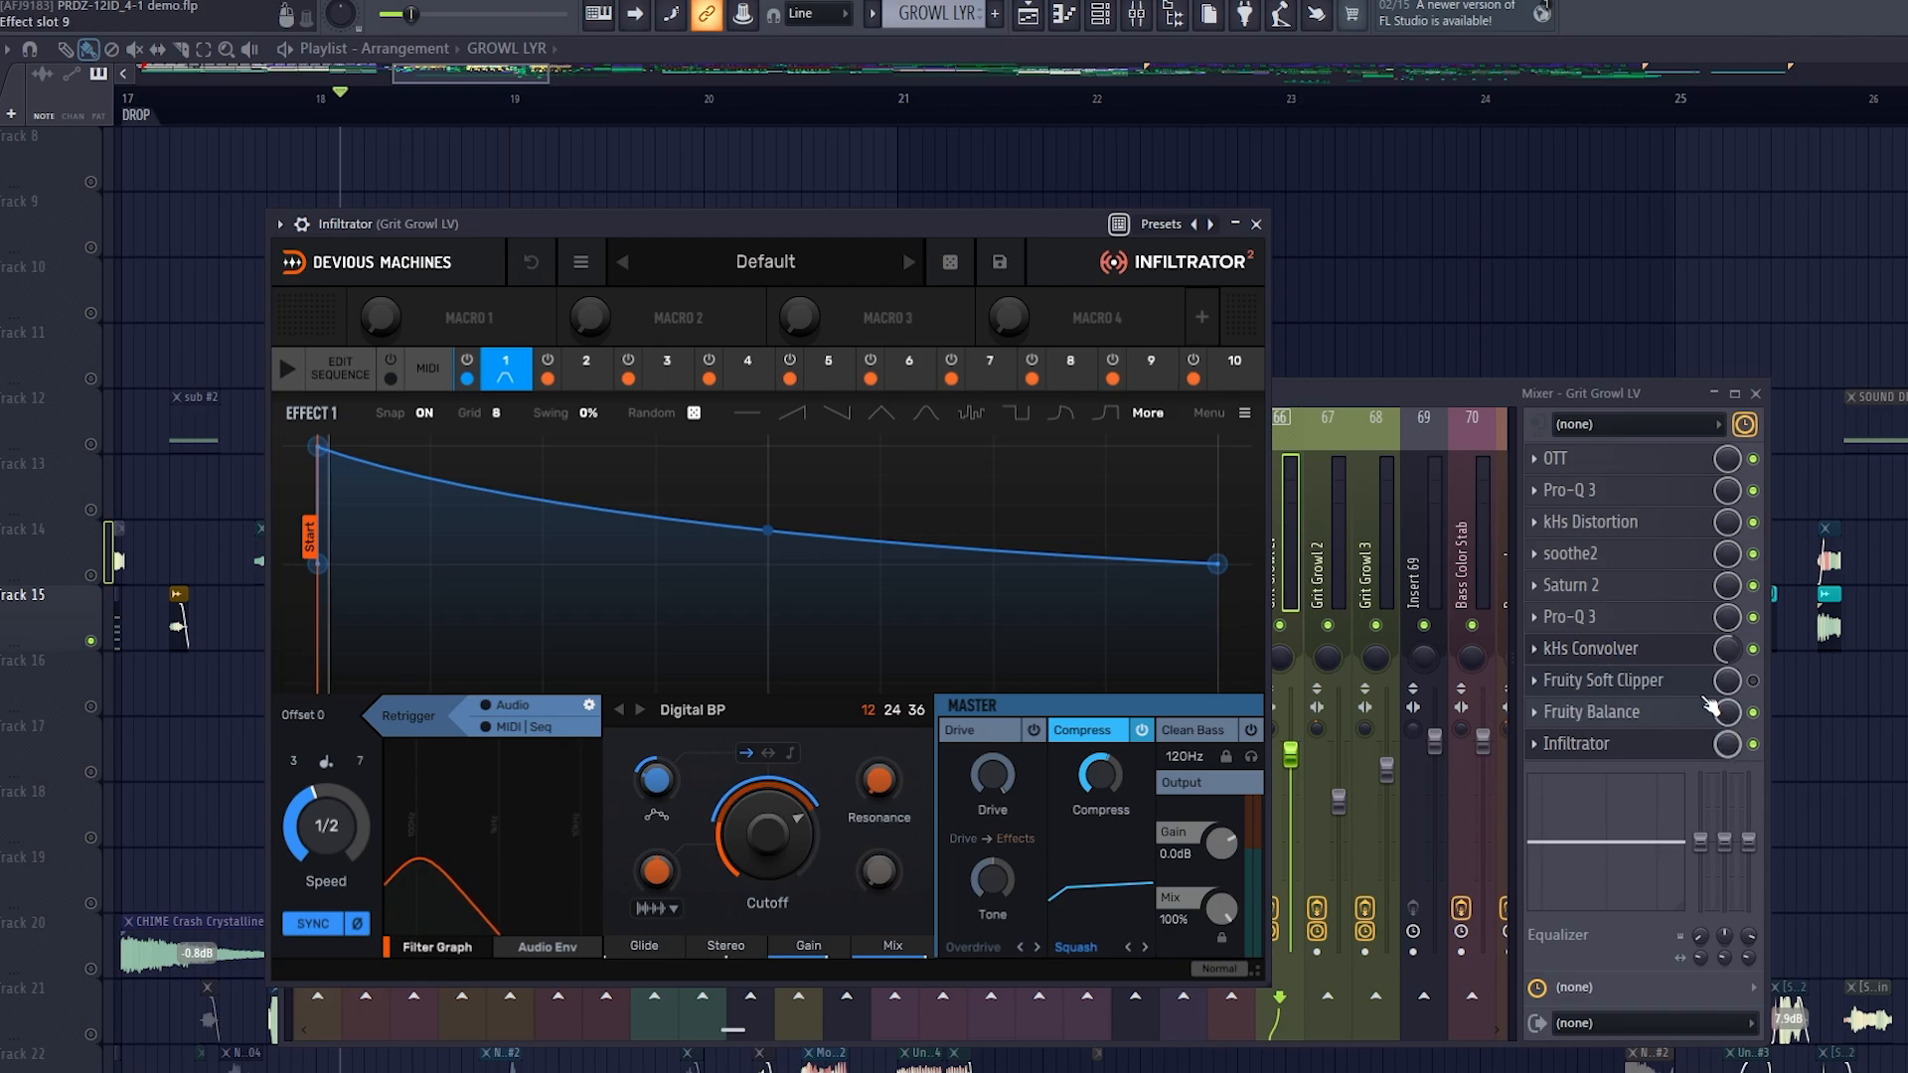
{"action": "left_click_drag", "start_coordinate": [1729, 746], "coordinate": [1729, 845]}
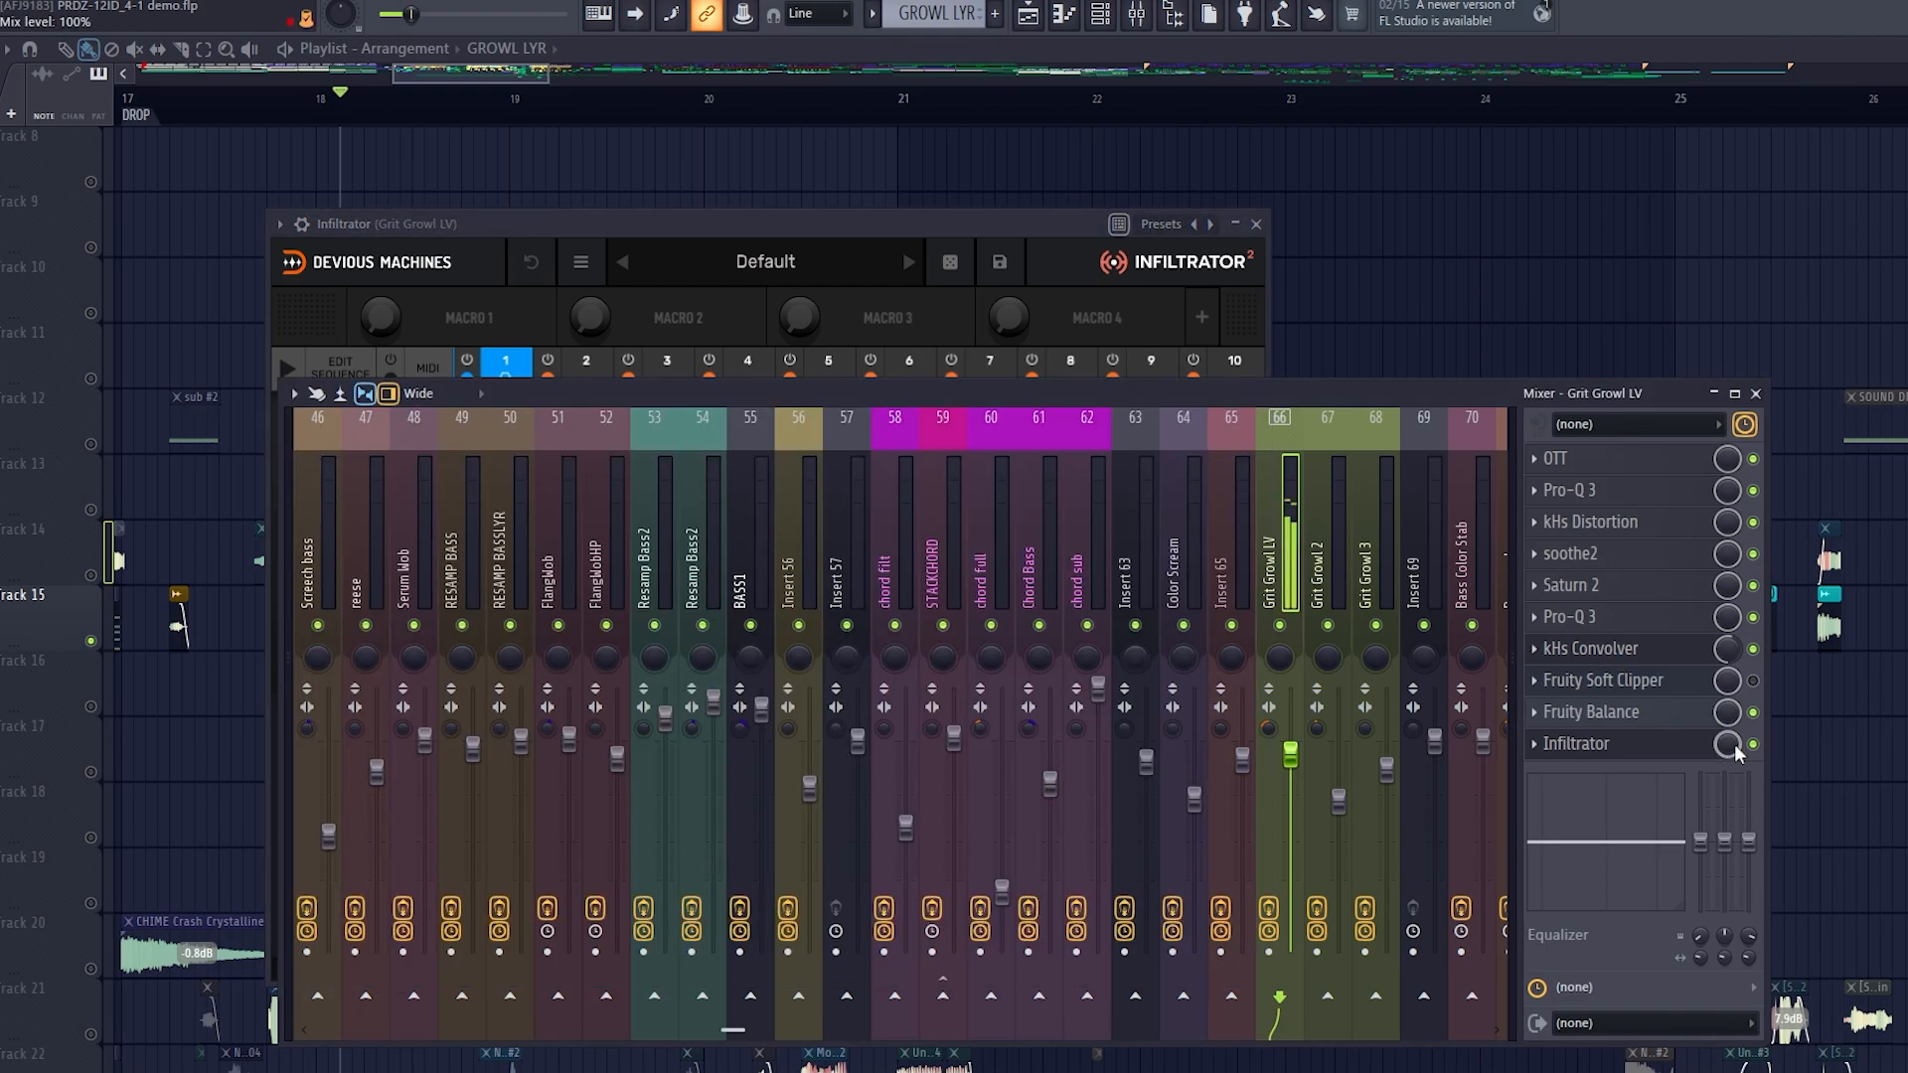
Close the open plugin and mixer windows, unsolo track 15 and play the drop with all tracks
{"action": "key", "text": "F12"}
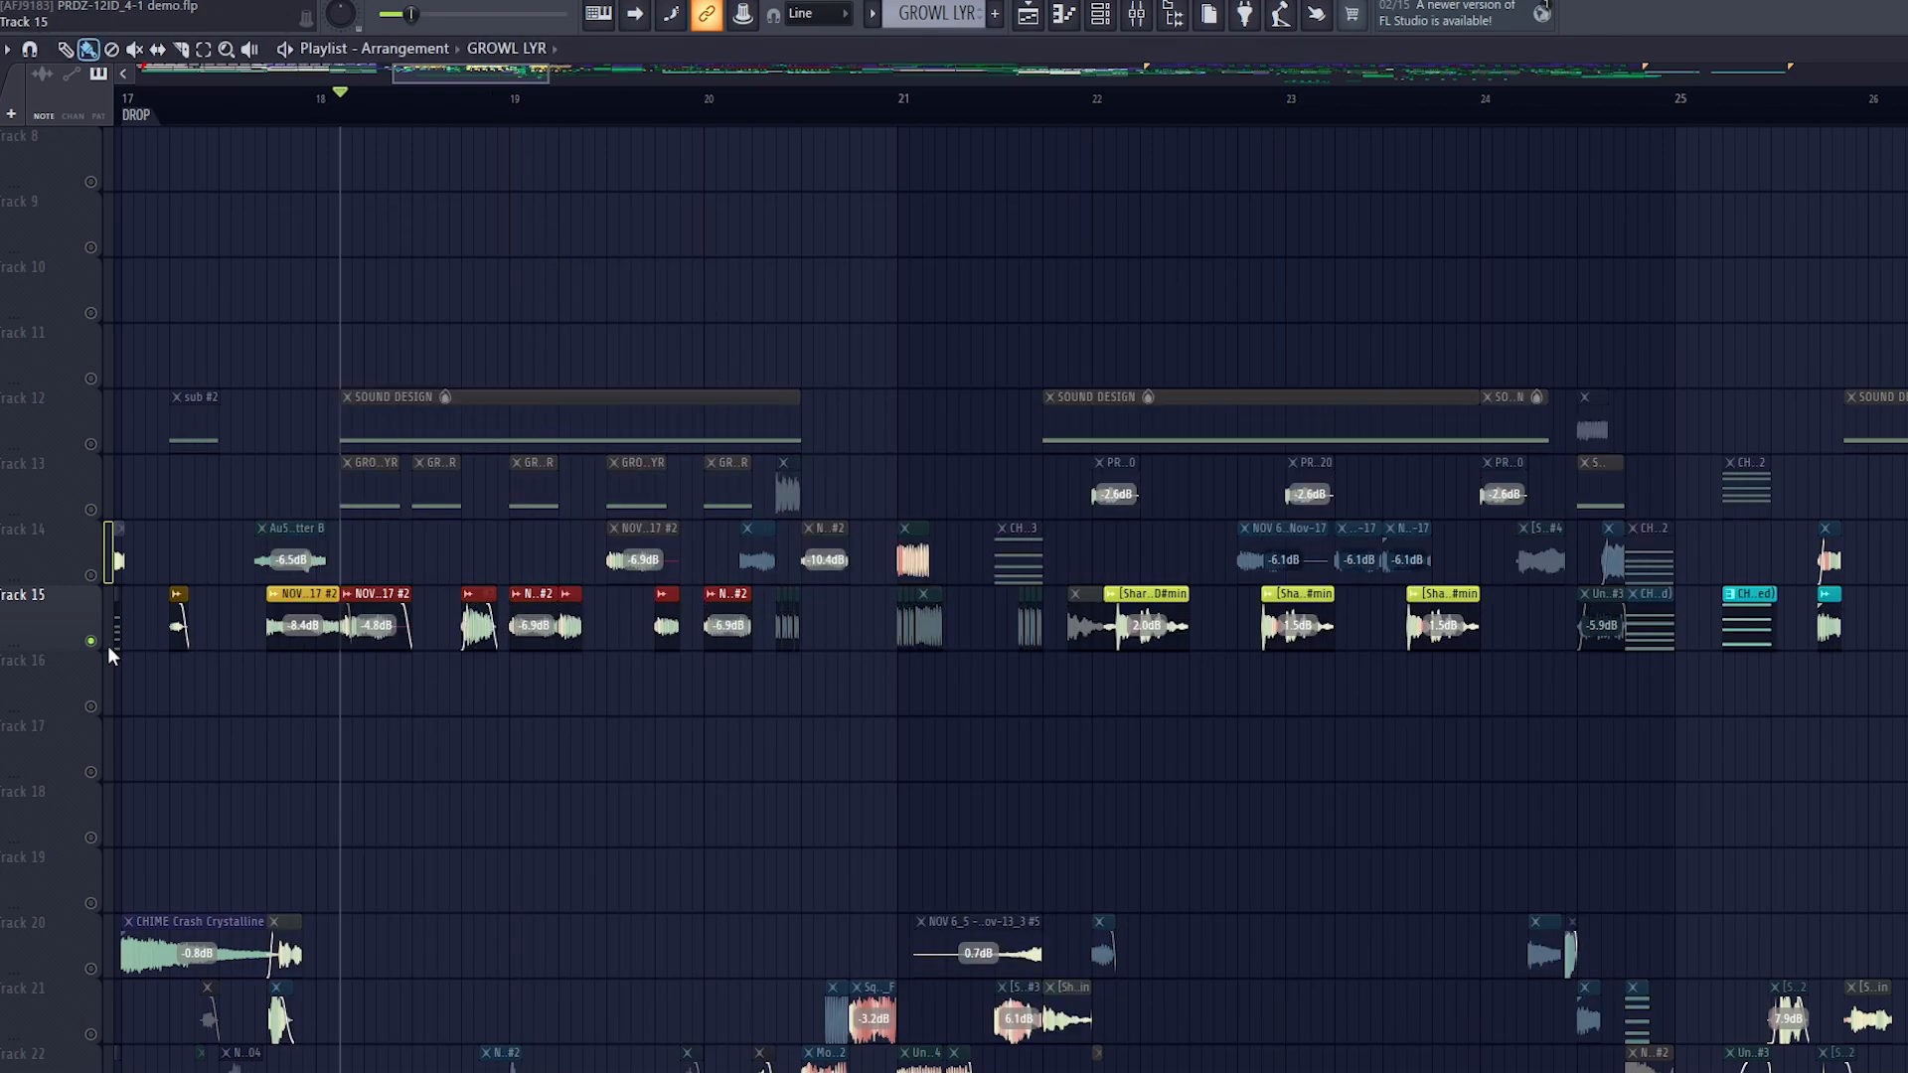
{"action": "left_click", "coordinate": [90, 511], "text": "ctrl"}
{"action": "left_click", "coordinate": [90, 511], "text": "ctrl"}
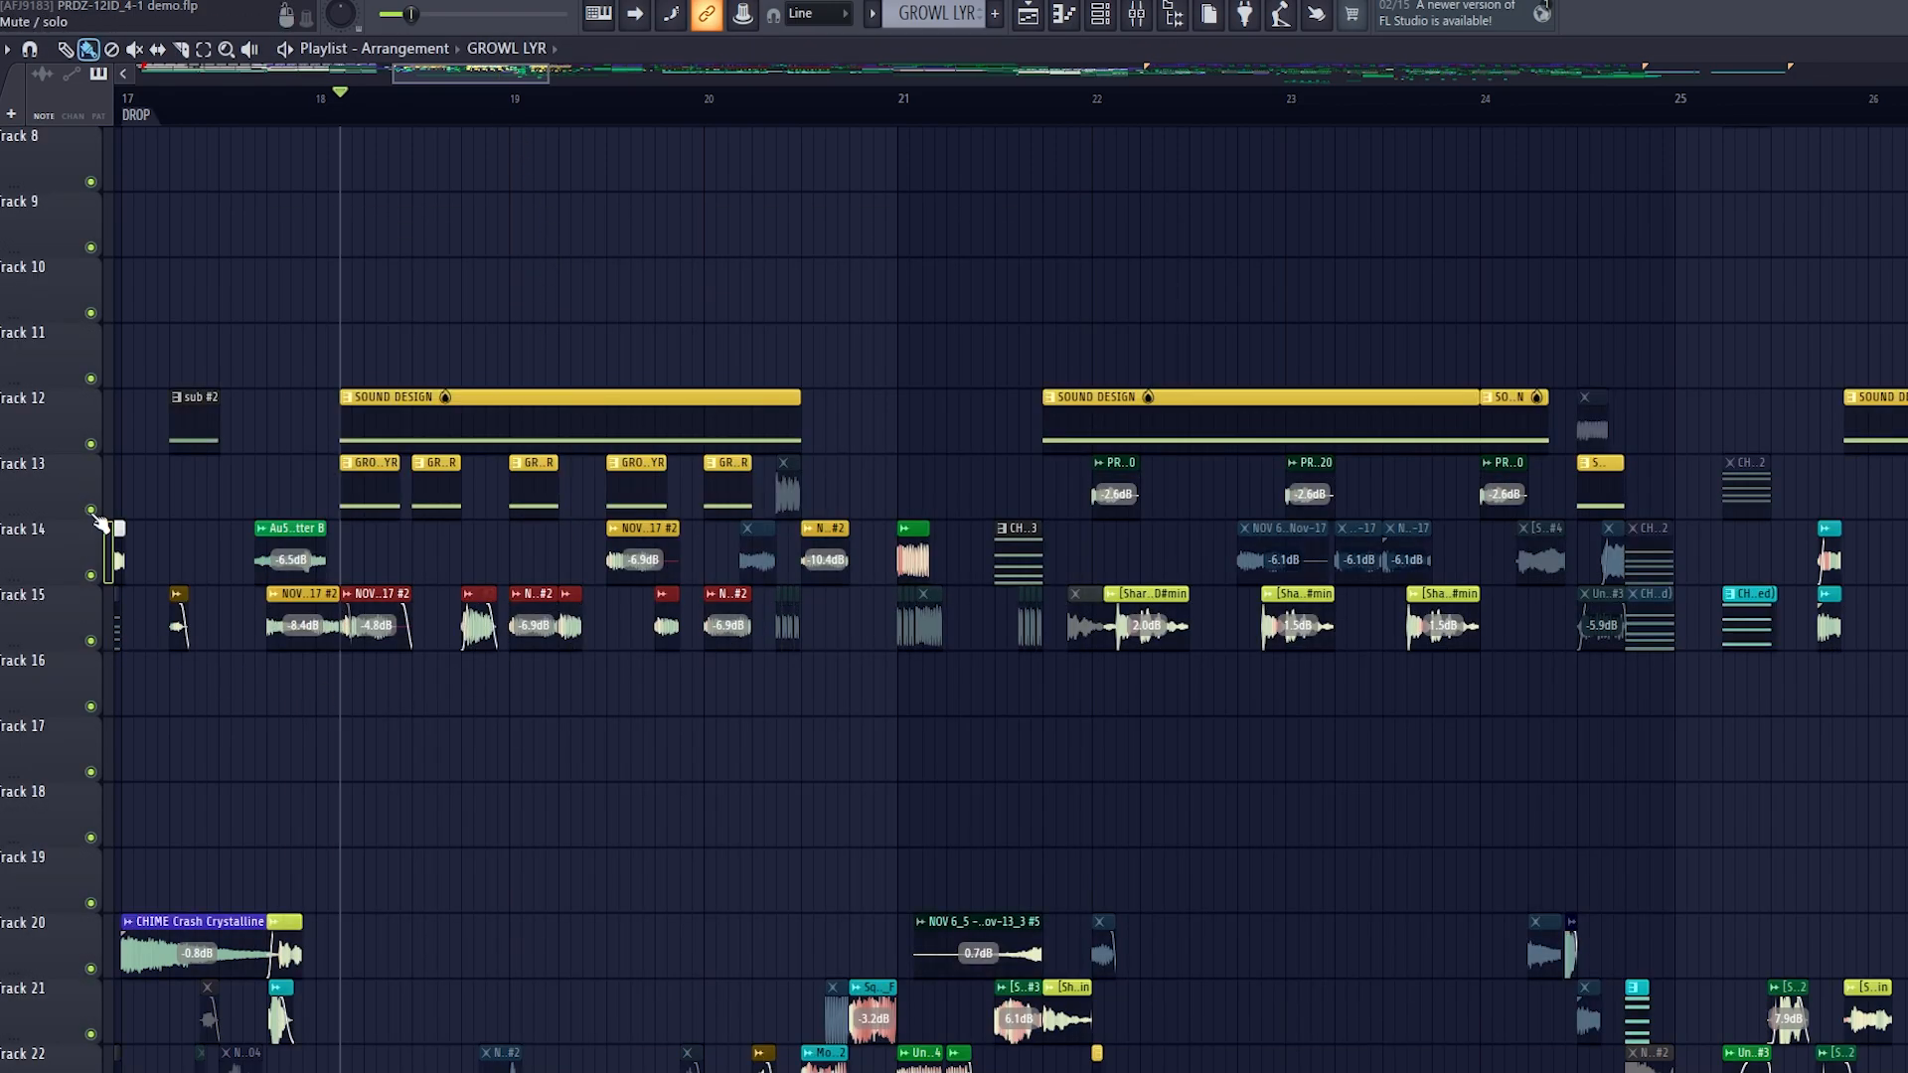
{"action": "key", "text": "space"}
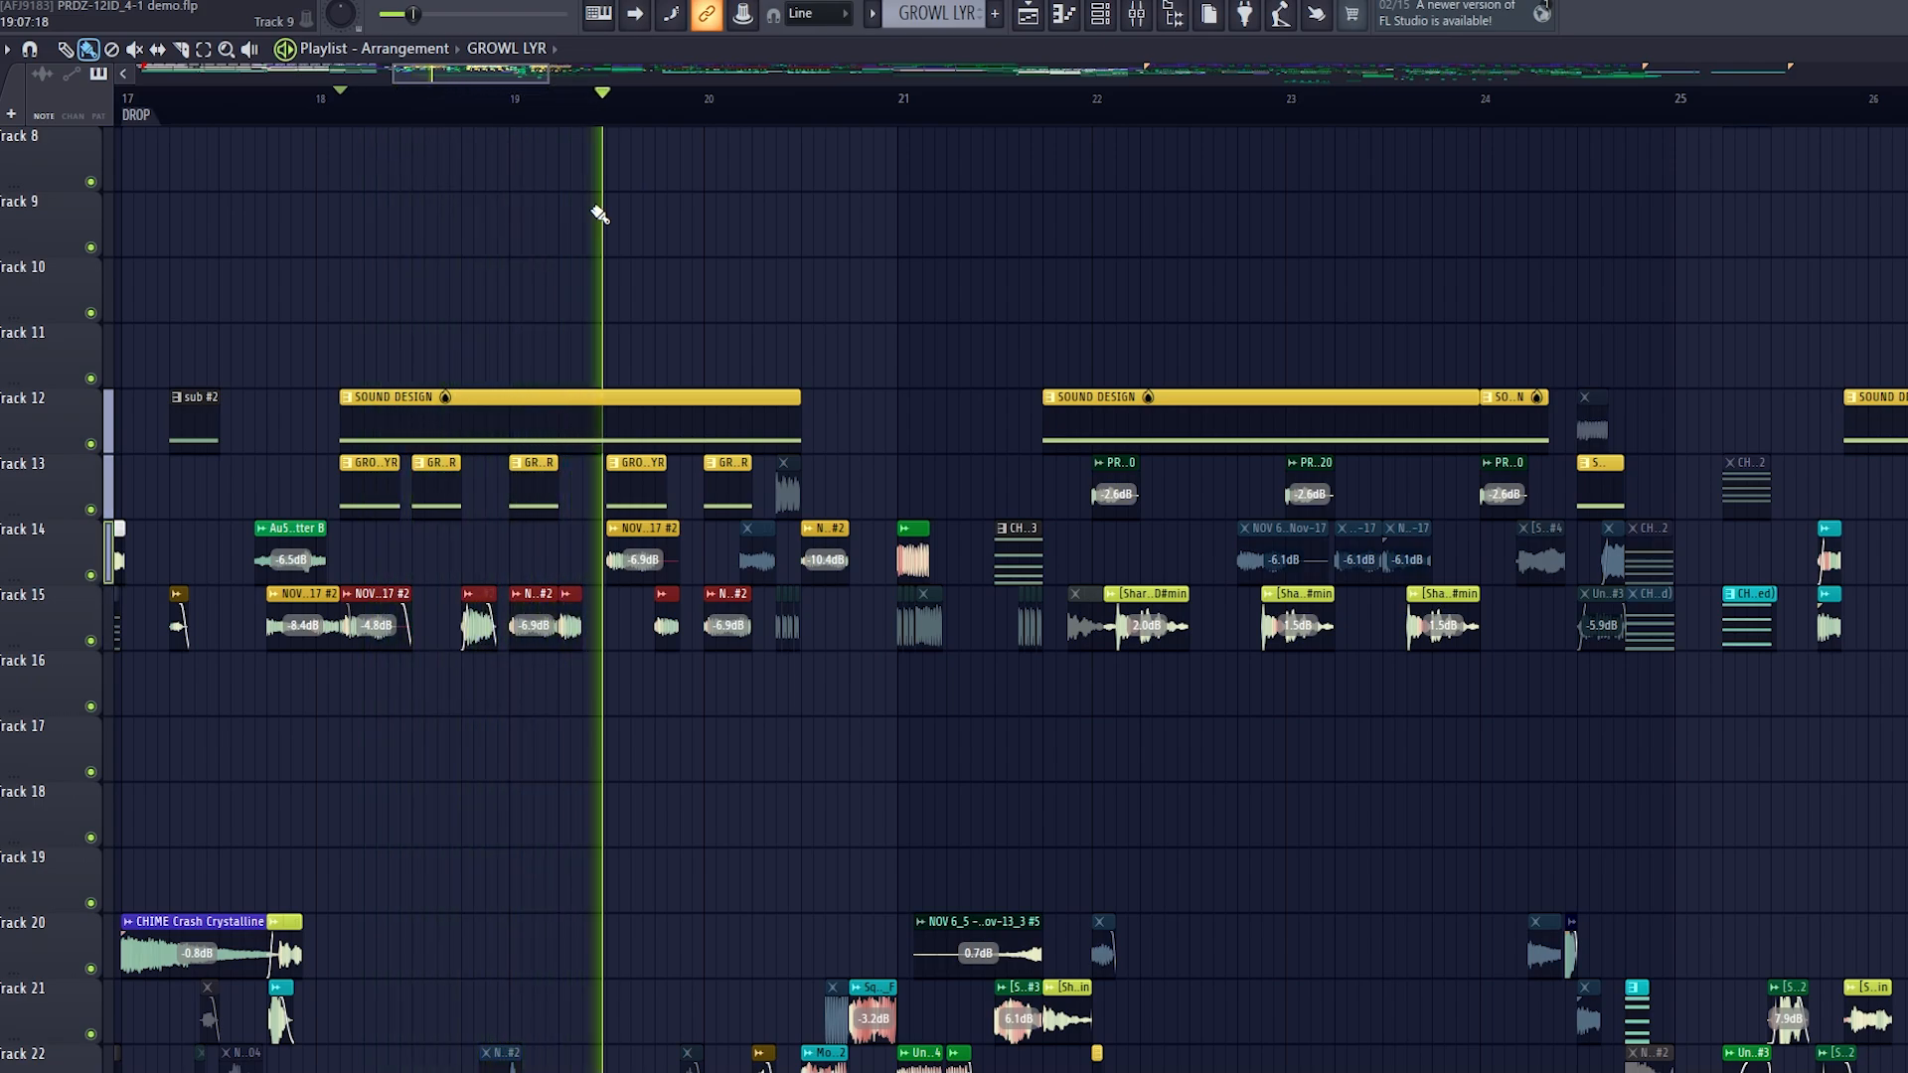
{"action": "key", "text": "space"}
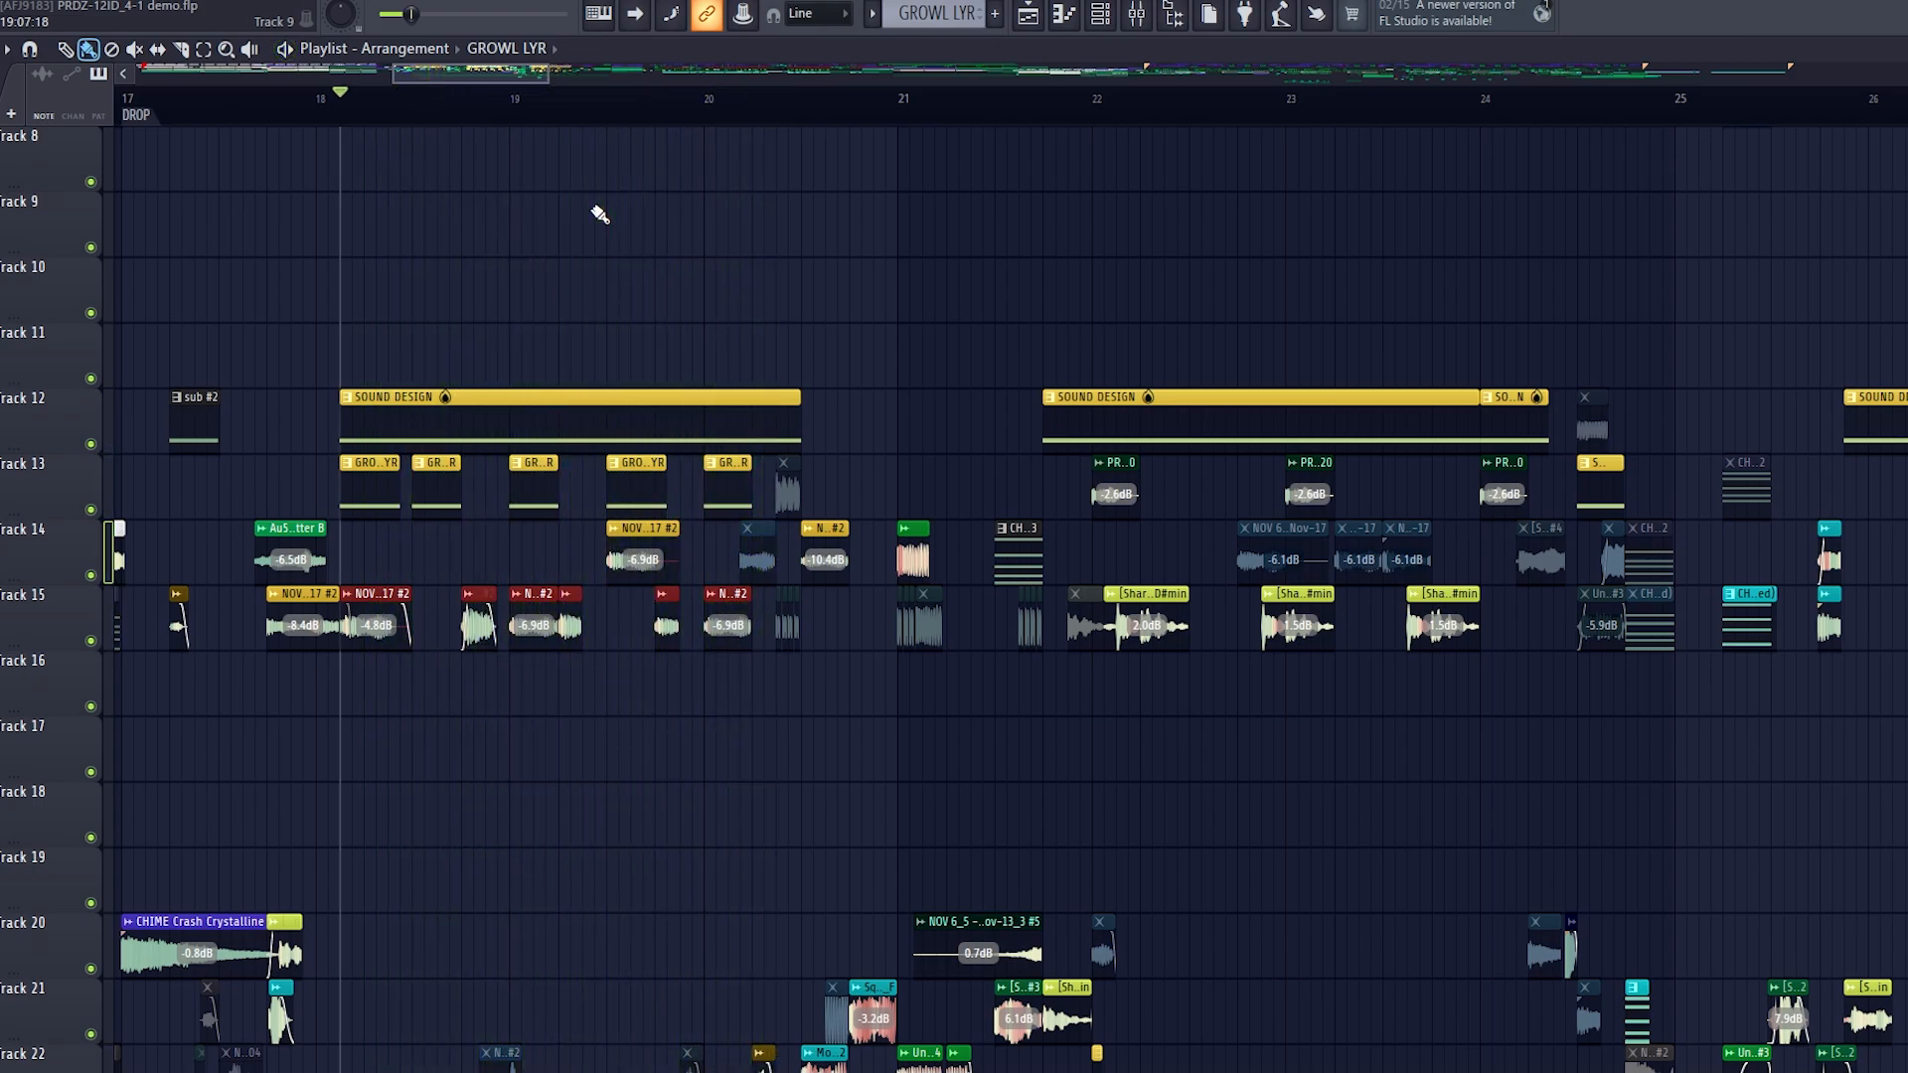
Delete the muted clip just after bar 20 on track 14 and move the NOV..17 #2 clip beside it down to track 15
{"action": "left_click_drag", "start_coordinate": [387, 280], "coordinate": [756, 671]}
{"action": "left_click_drag", "start_coordinate": [535, 566], "coordinate": [748, 568]}
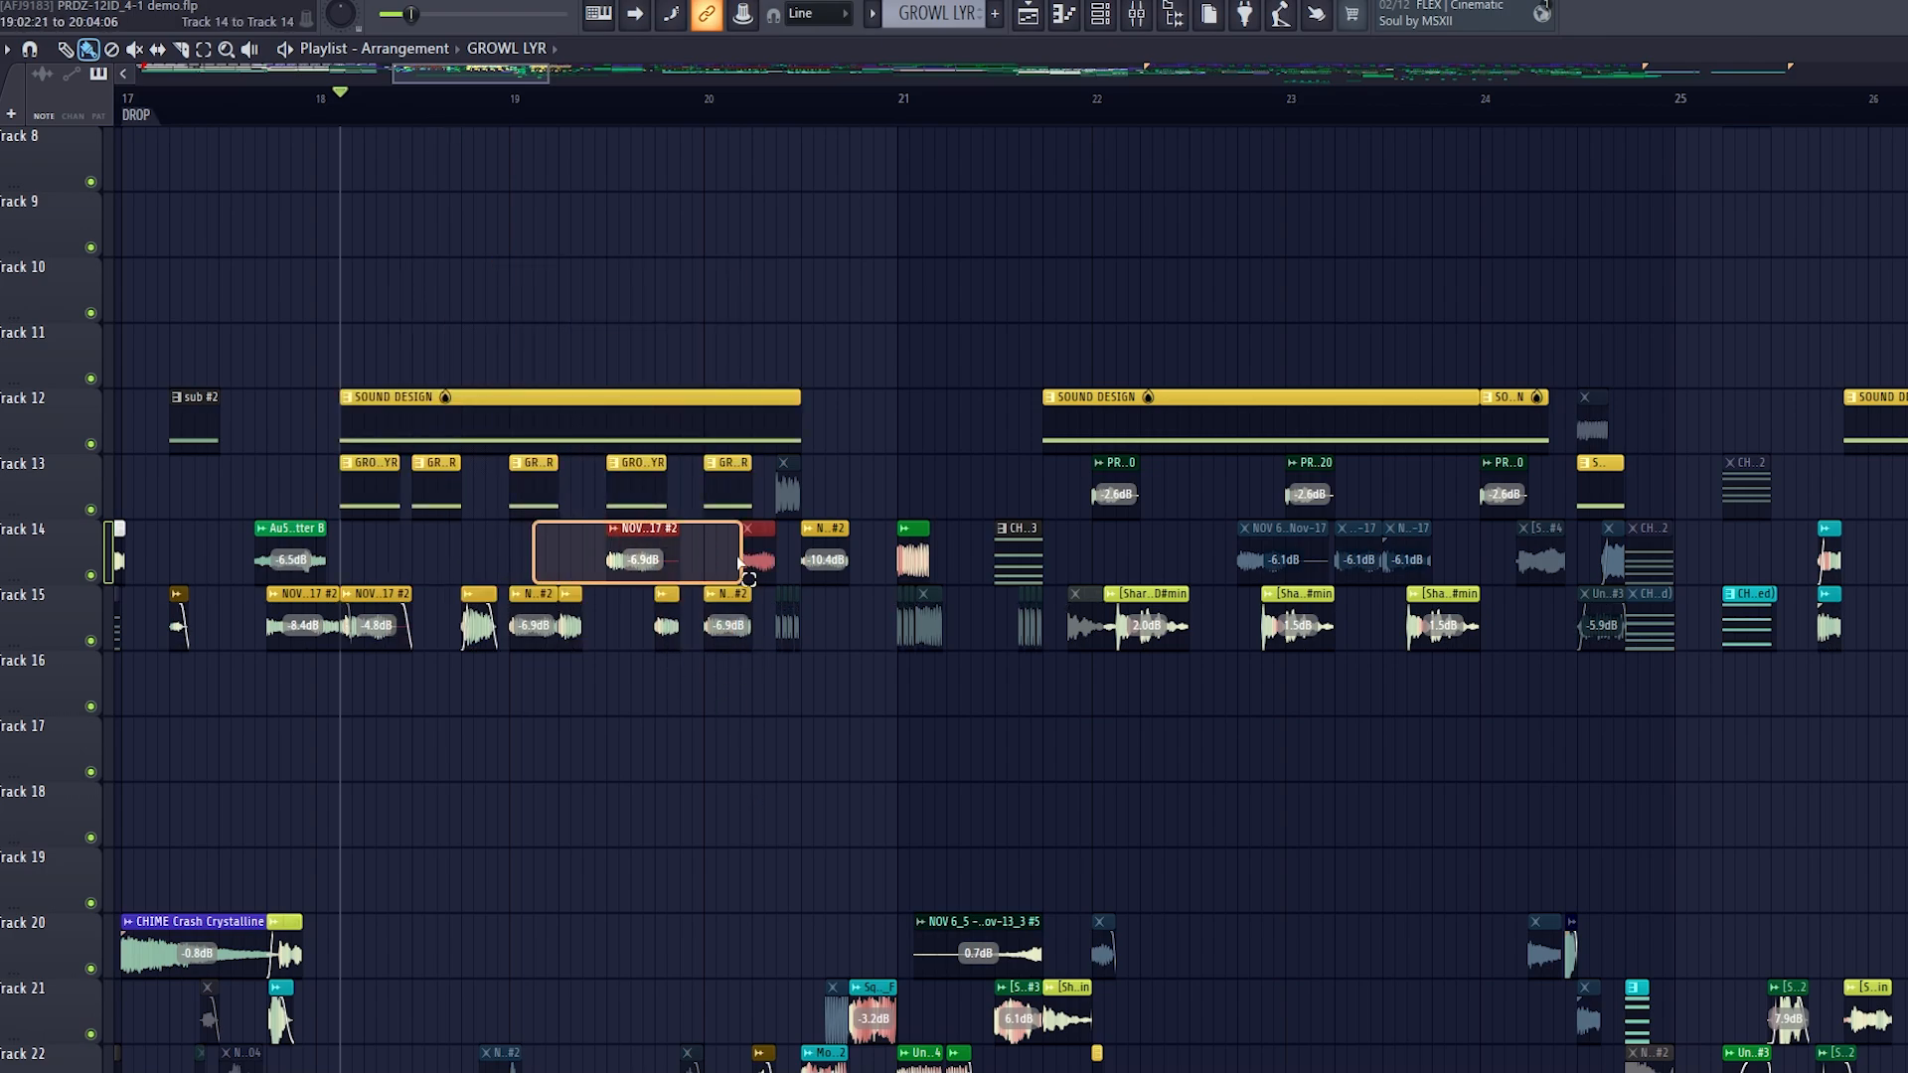
{"action": "right_click", "coordinate": [759, 563]}
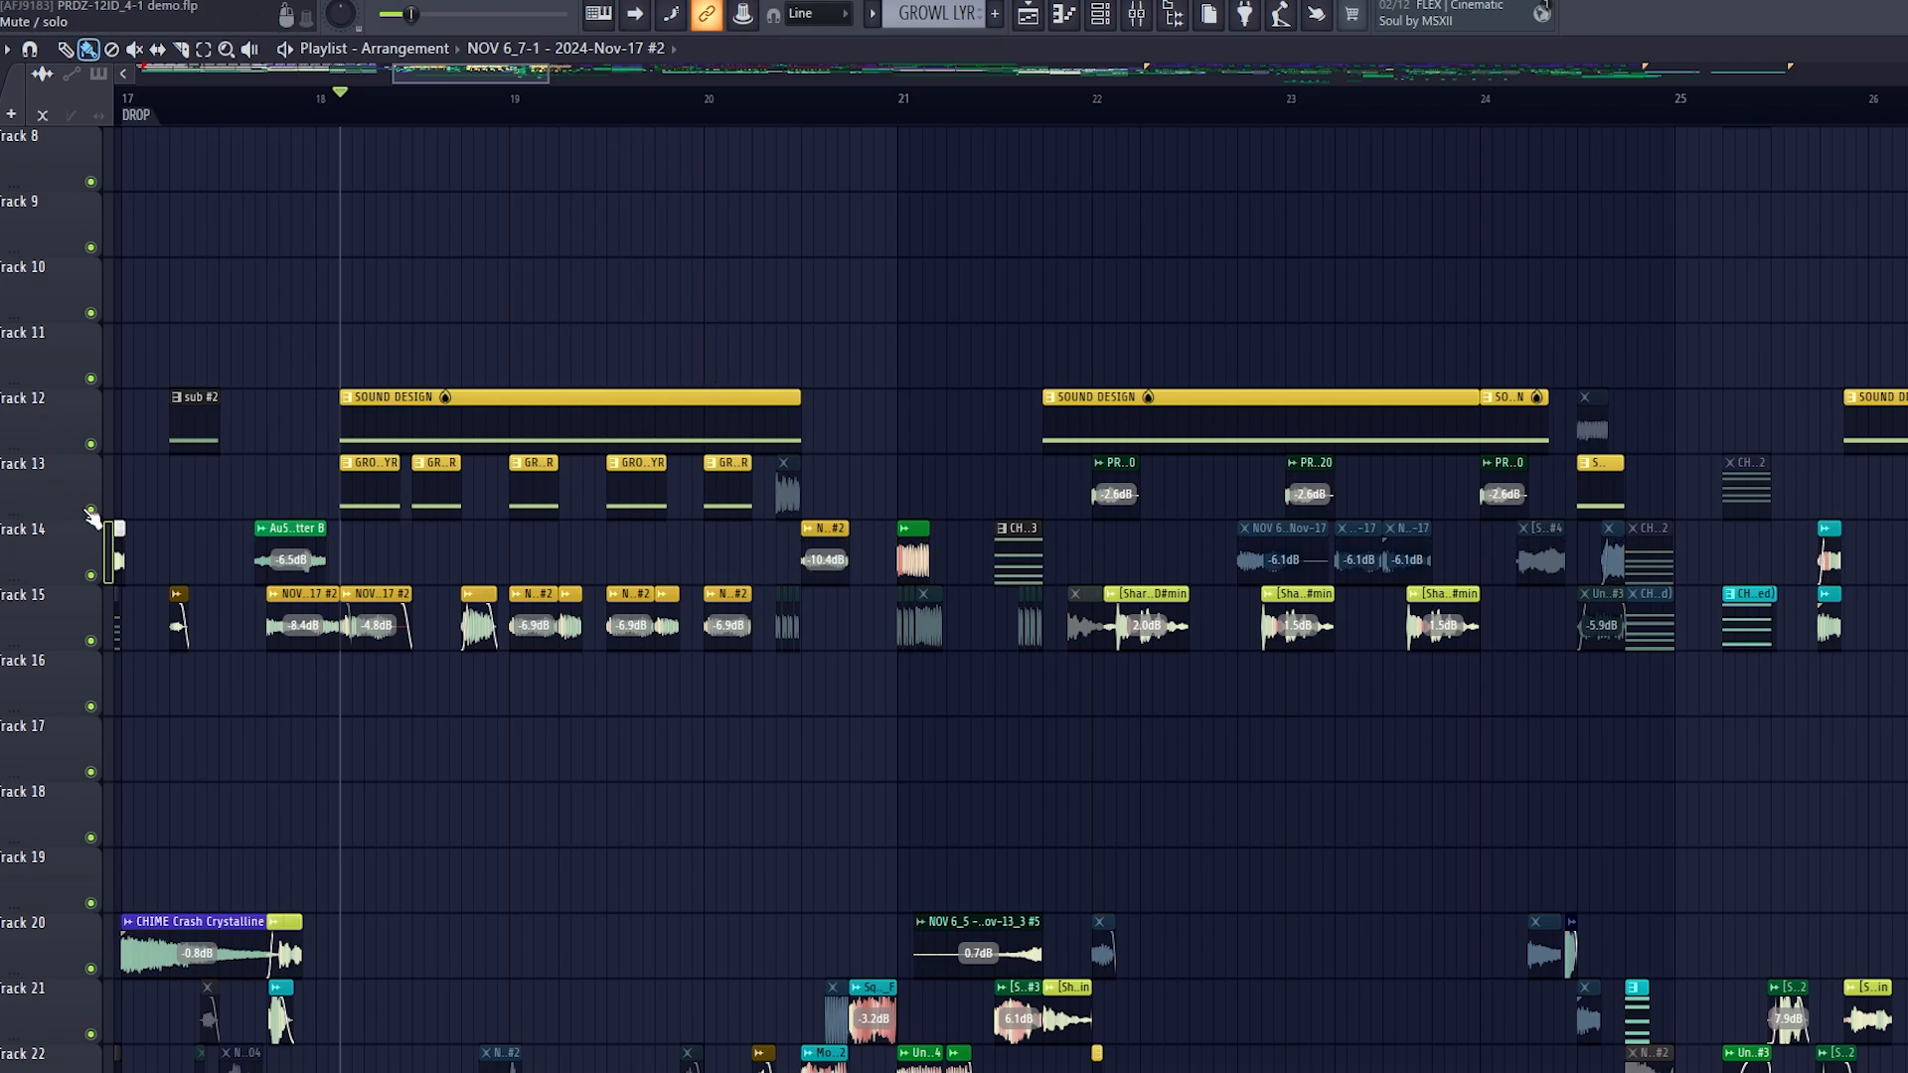
Play the drop while muting and unmuting track 15 to compare the bass with and without that layer
{"action": "key", "text": "space"}
{"action": "left_click", "coordinate": [92, 642]}
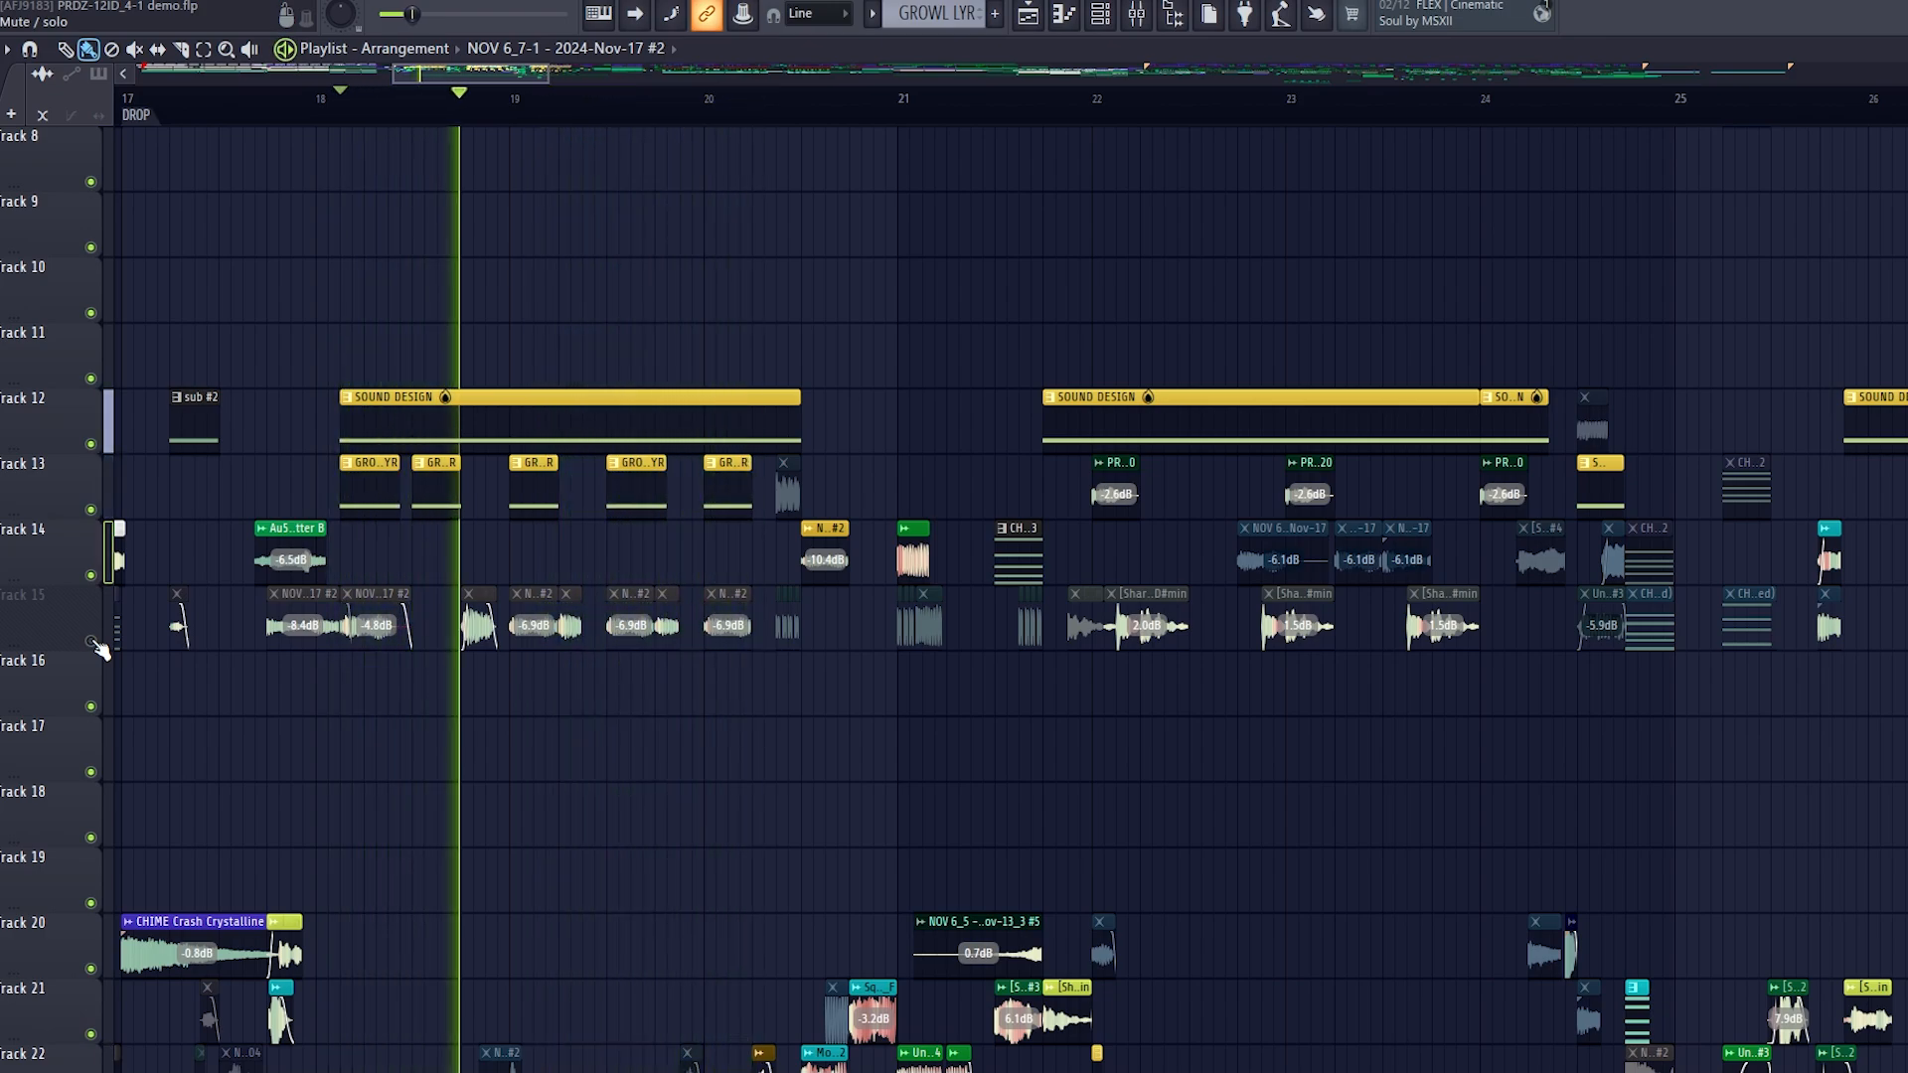
{"action": "left_click", "coordinate": [91, 642]}
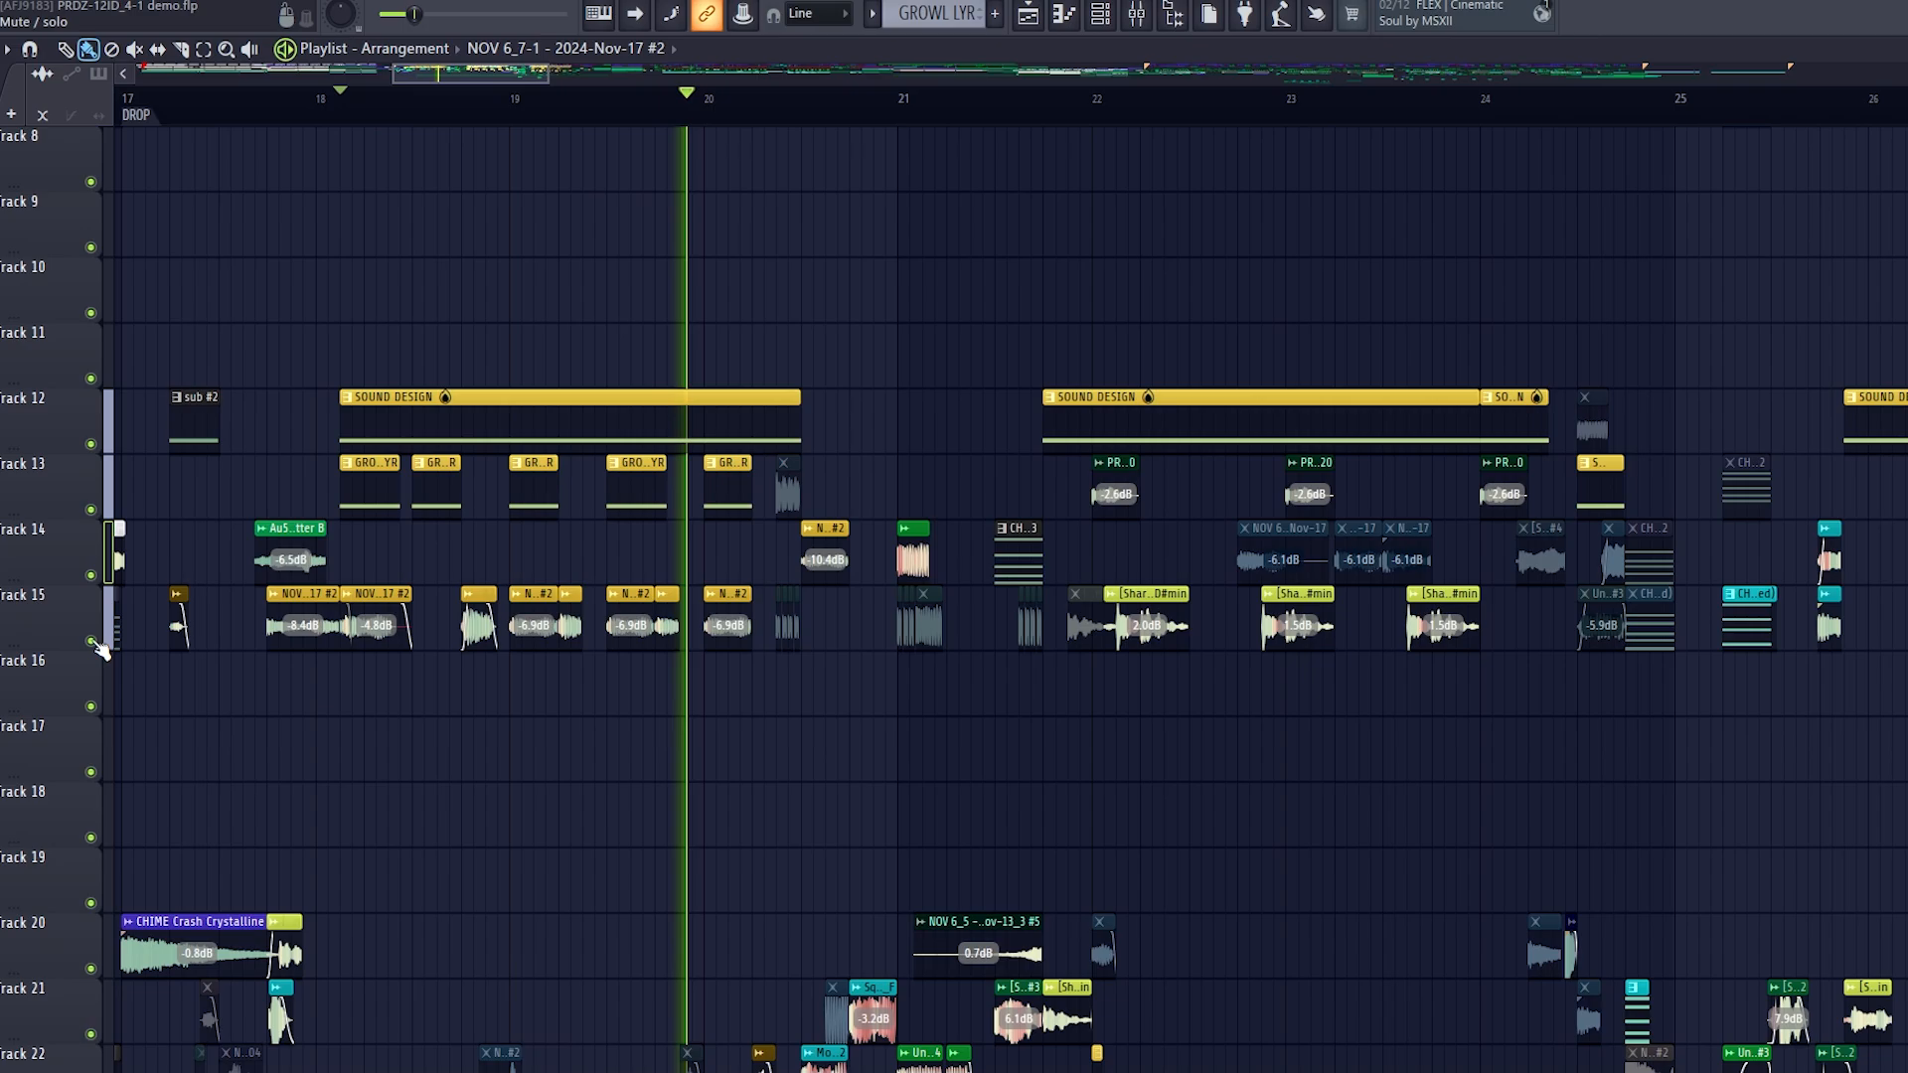
{"action": "key", "text": "space"}
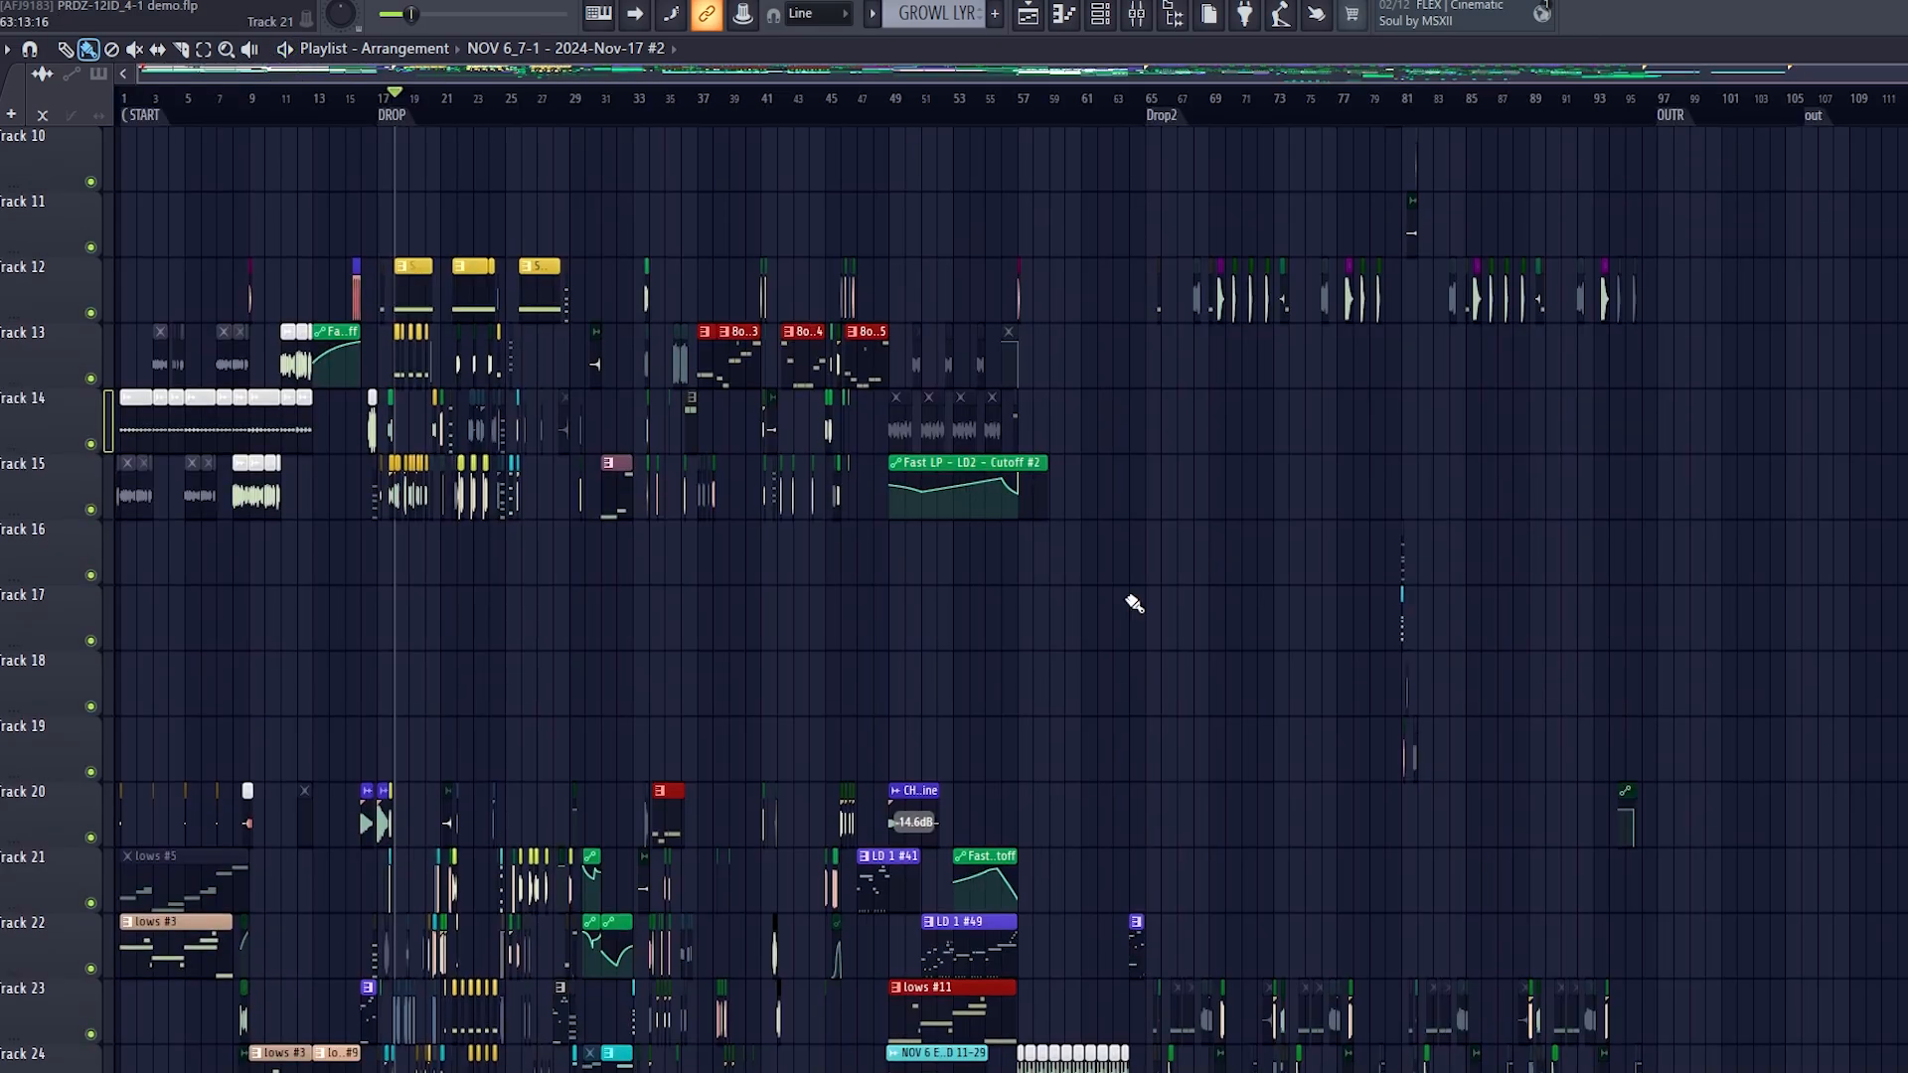
Look over the full arrangement in the playlist tracks below track 22
{"action": "scroll", "coordinate": [1132, 605], "scroll_direction": "down", "scroll_amount": 10}
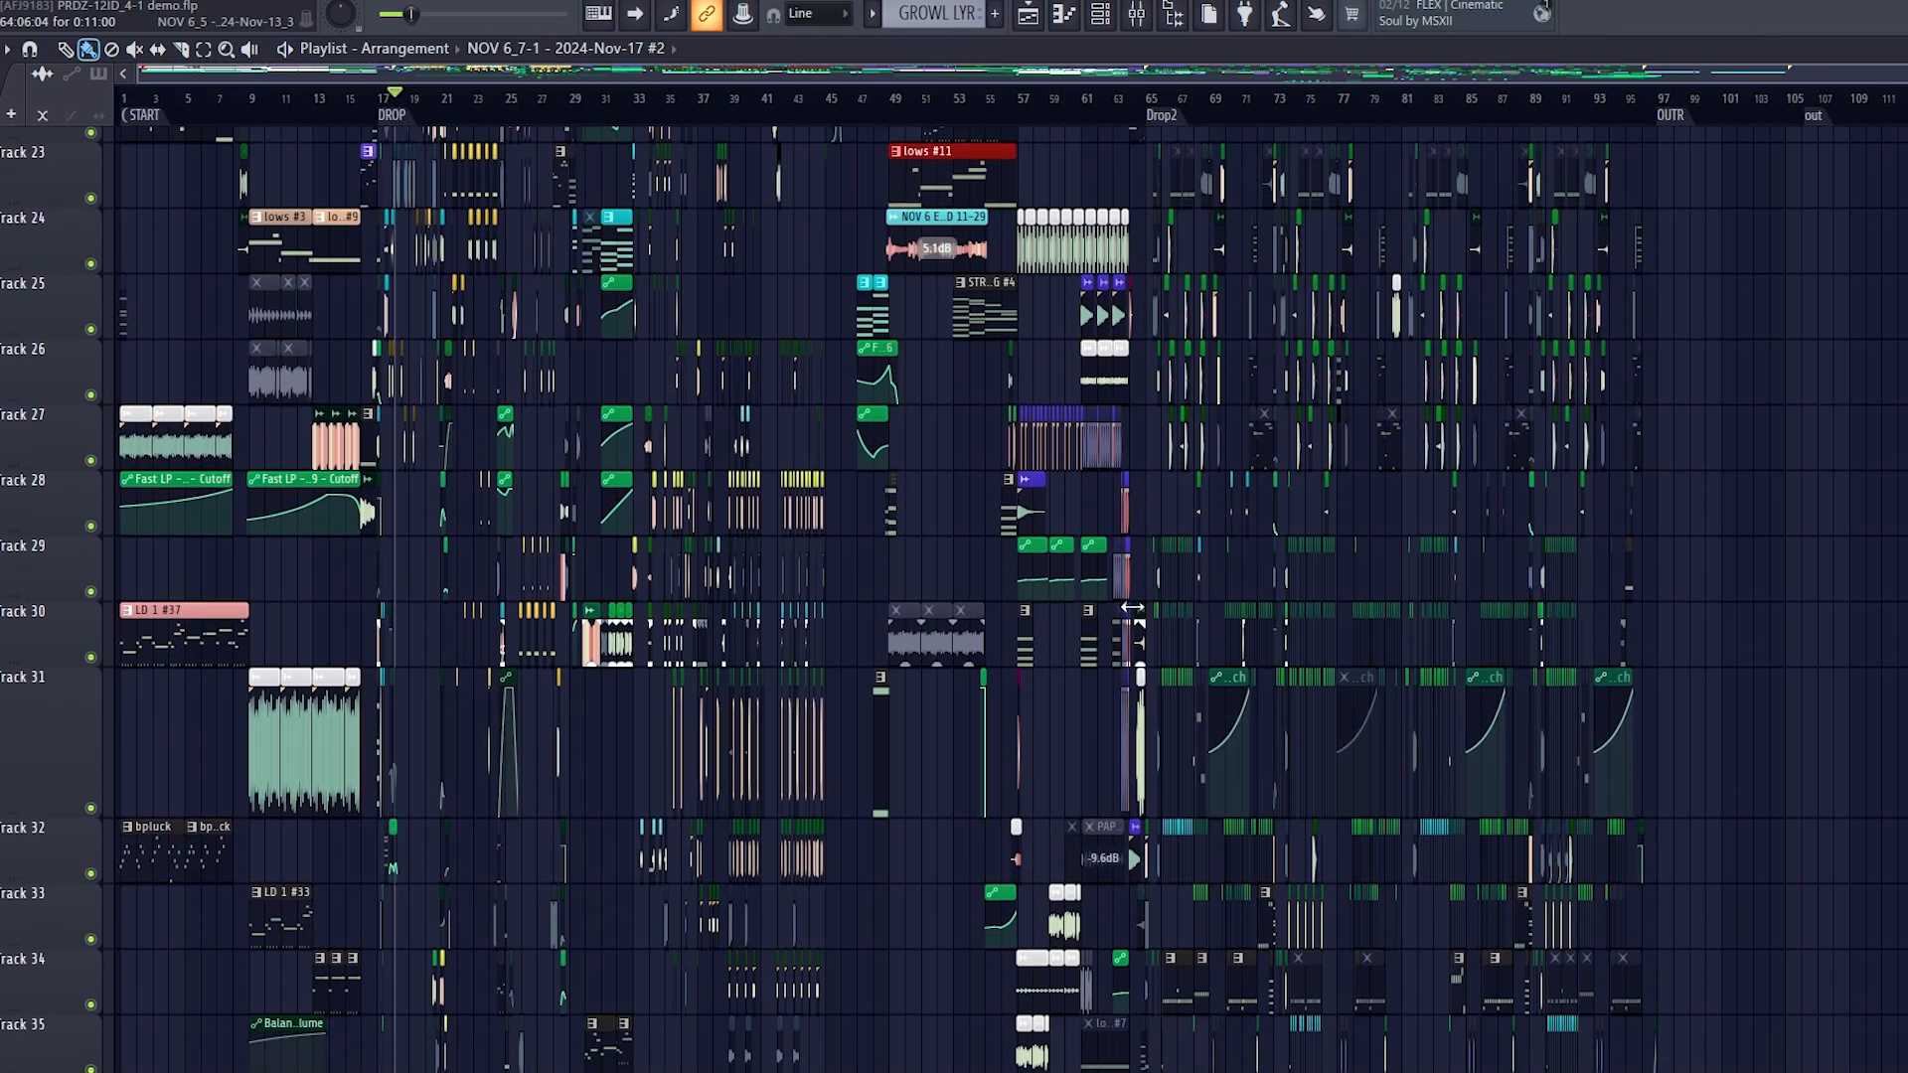
{"action": "scroll", "coordinate": [1141, 620], "scroll_direction": "down", "scroll_amount": 5}
{"action": "scroll", "coordinate": [1141, 622], "scroll_direction": "up", "scroll_amount": 7}
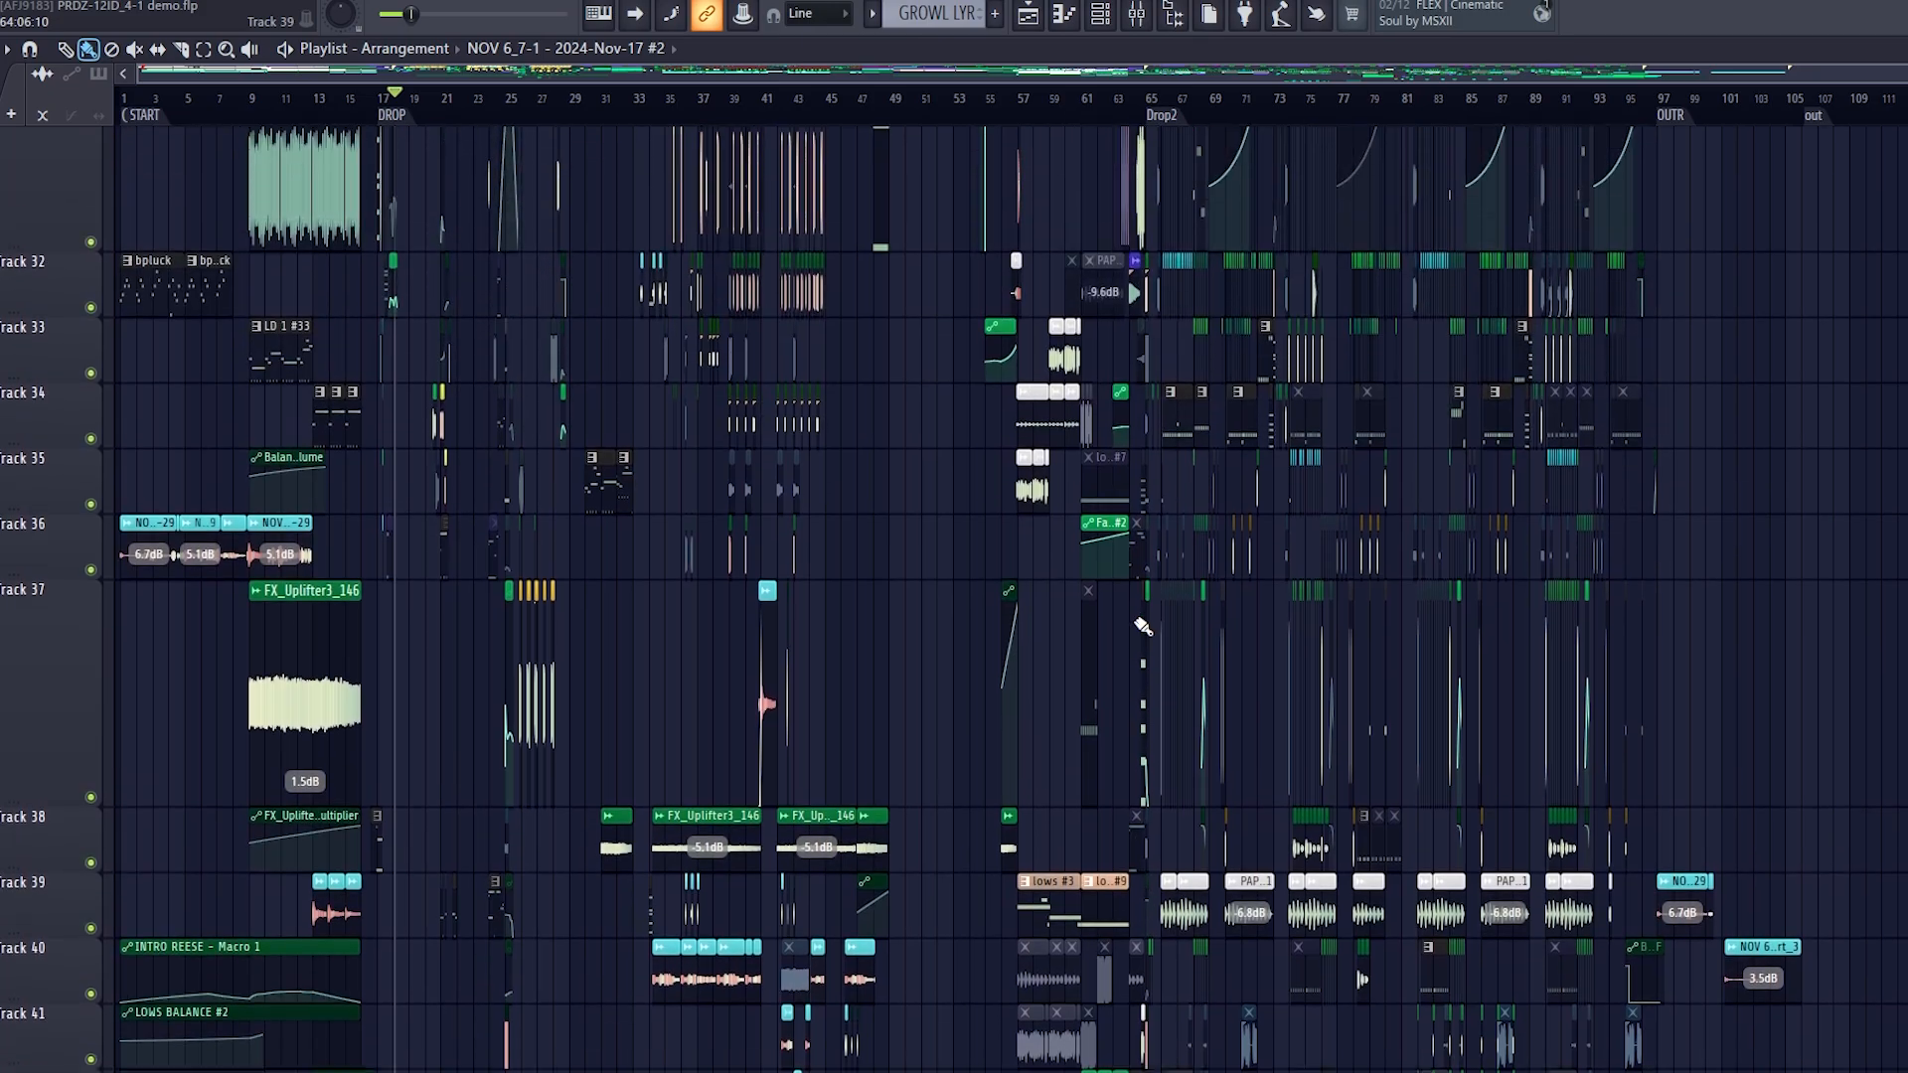